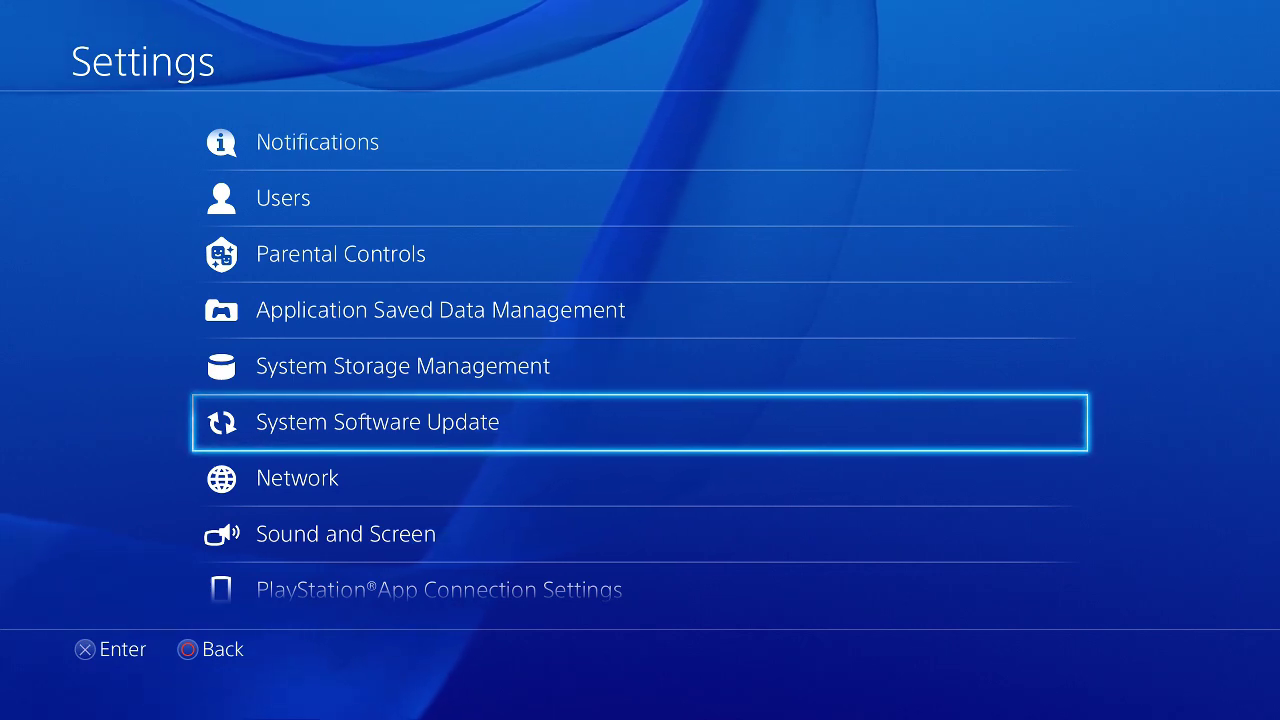
Step: Start the downloaded system software update to version 2.00 and let the console restart to install it
key("Return")
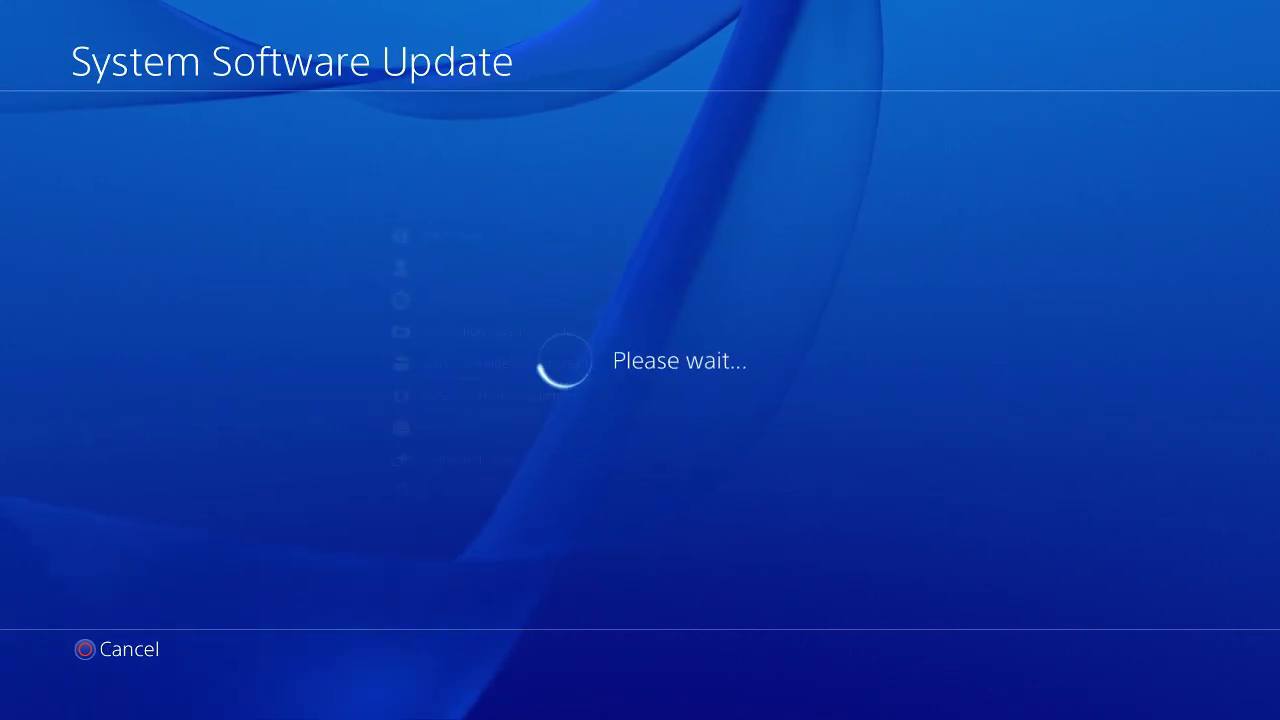
key("Down")
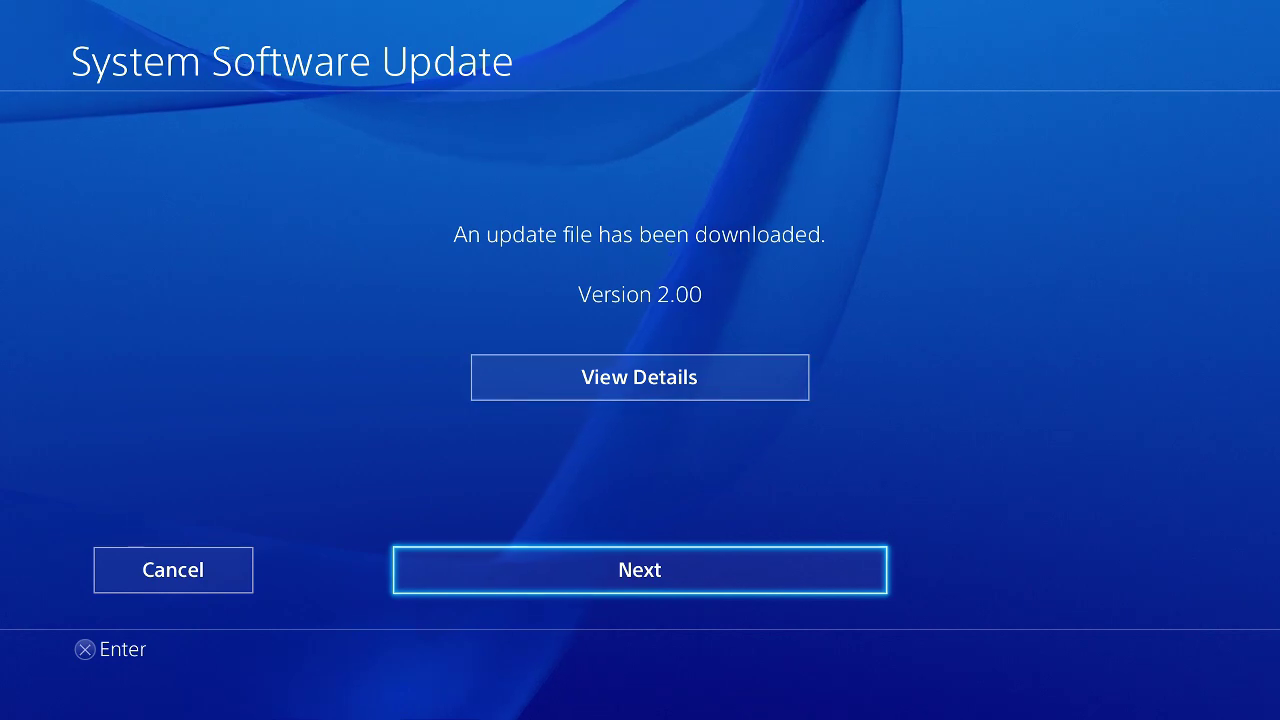
key("Return")
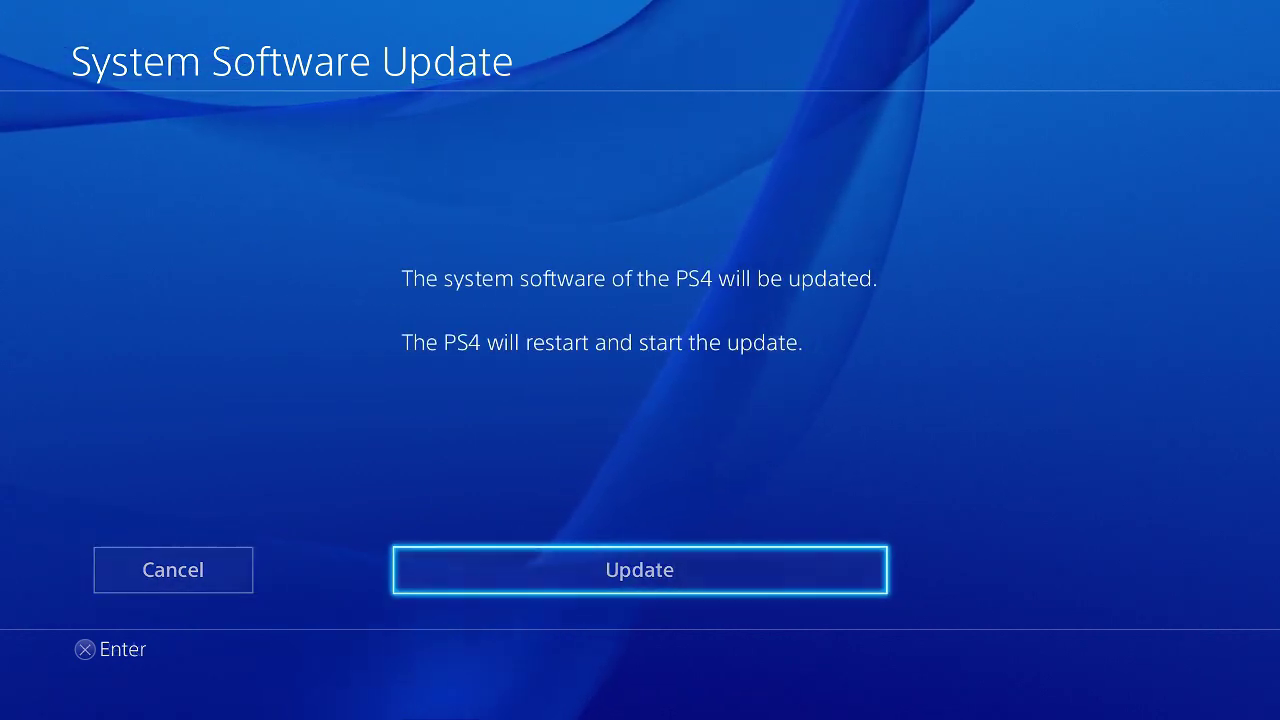
key("Return")
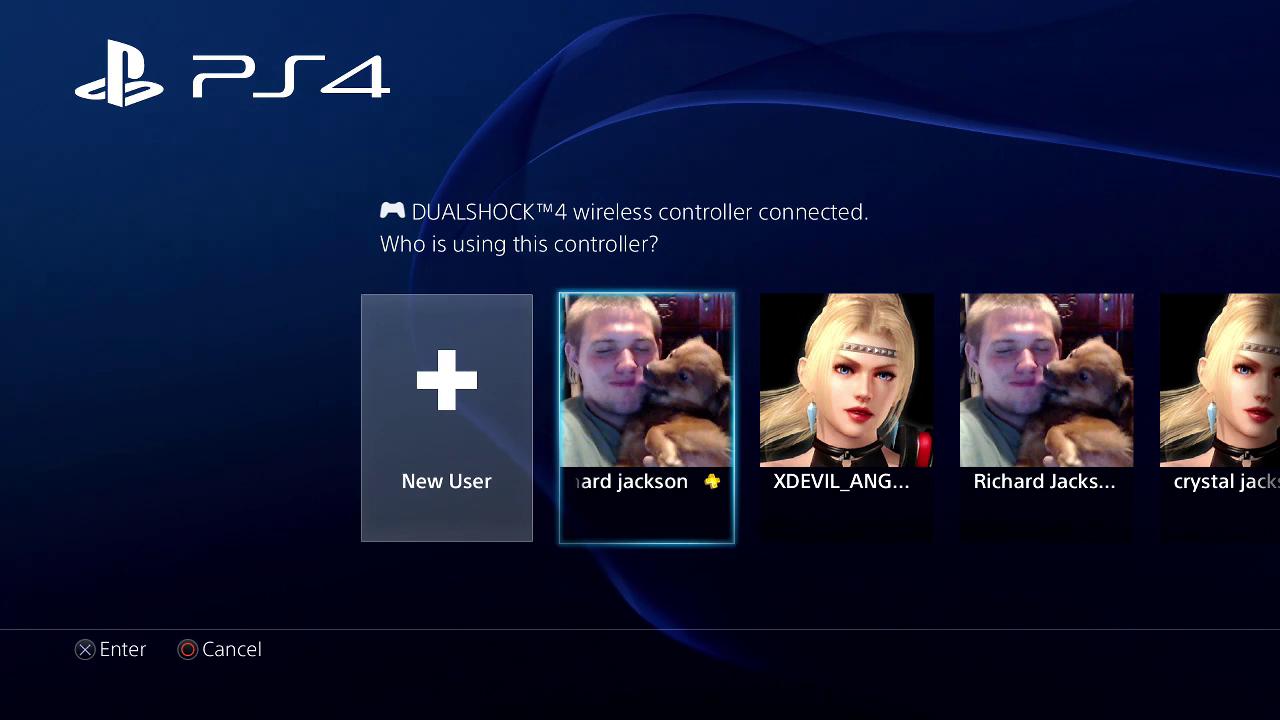
Step: Log in with the first existing user profile and dismiss the voice operation and Library introductions
key("Return")
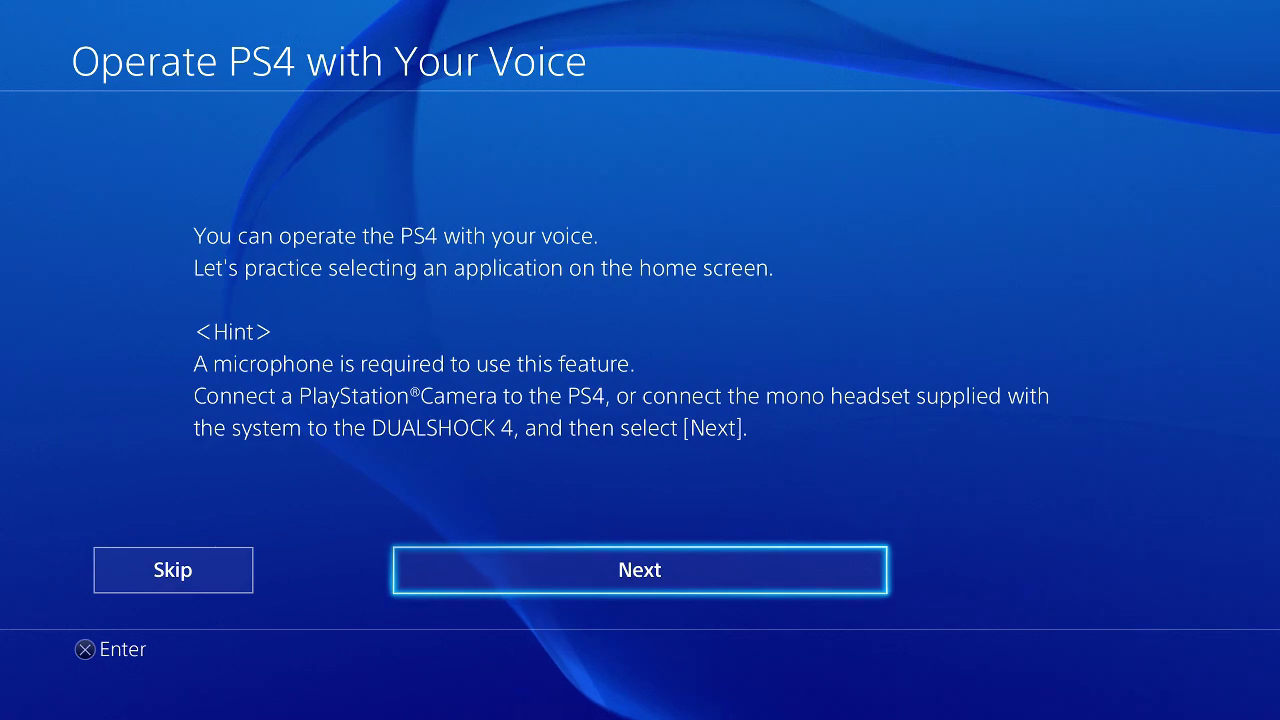
key("Return")
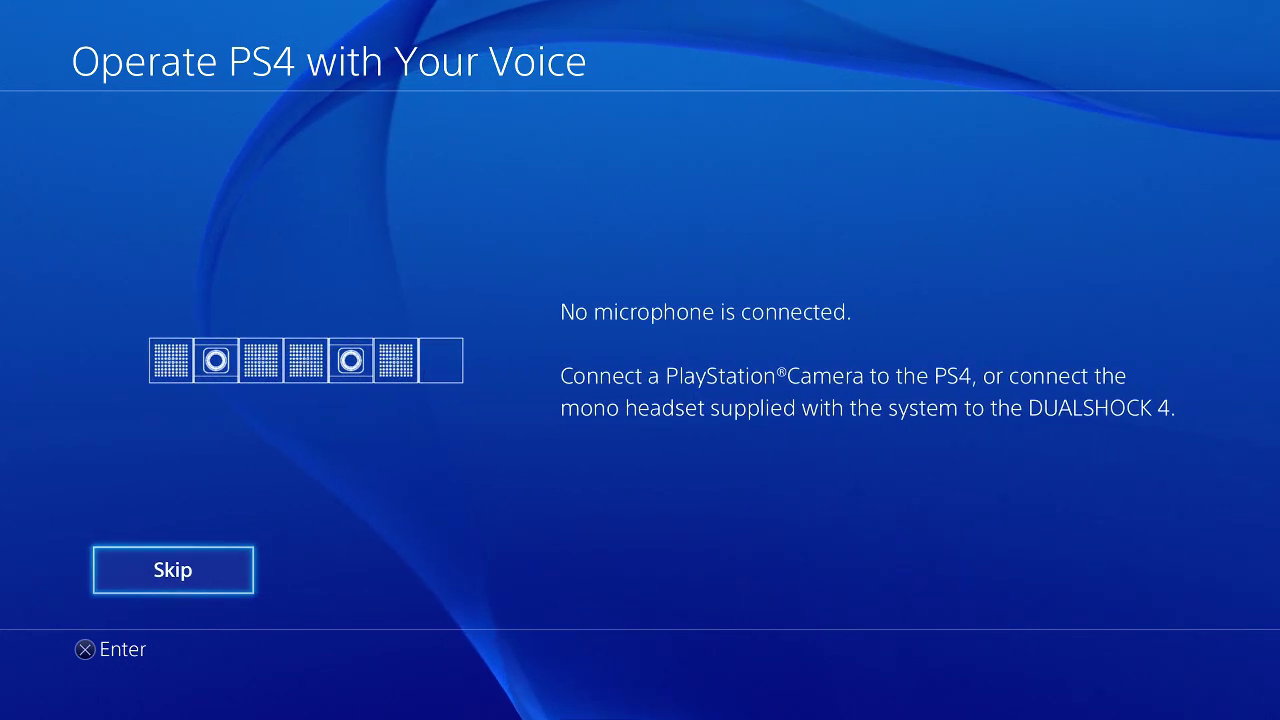
key("Return")
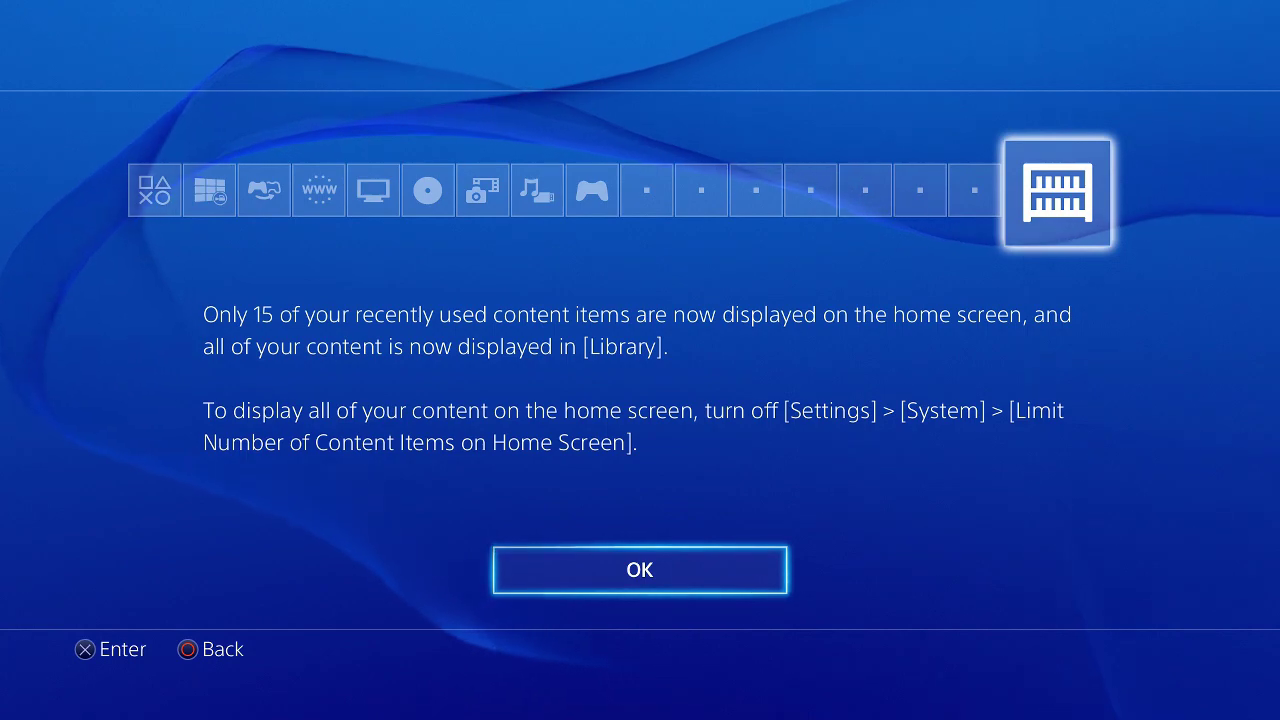
key("Return")
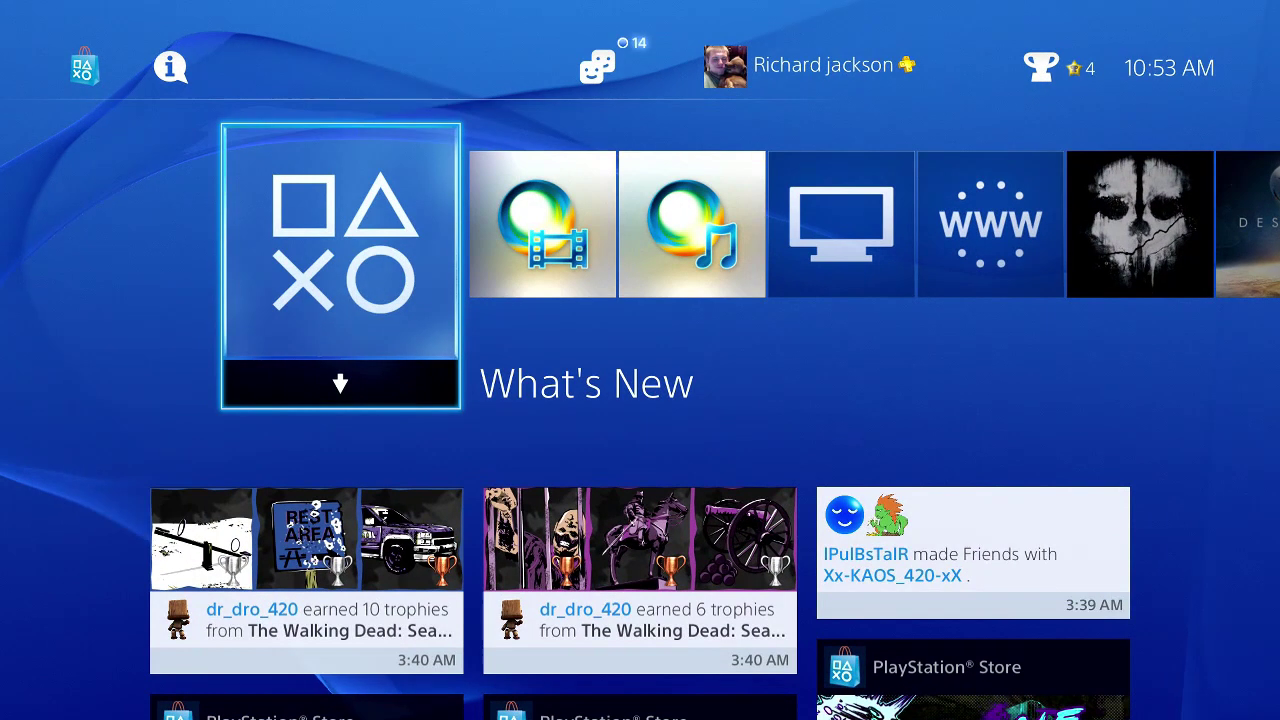
Step: Browse the home screen's content row from What's New through the games to the Library end
key("Right")
key("Right")
key("Right")
key("Right")
key("Right")
key("Right")
key("Right")
key("Right")
key("Right")
key("Right")
key("Right")
key("Right")
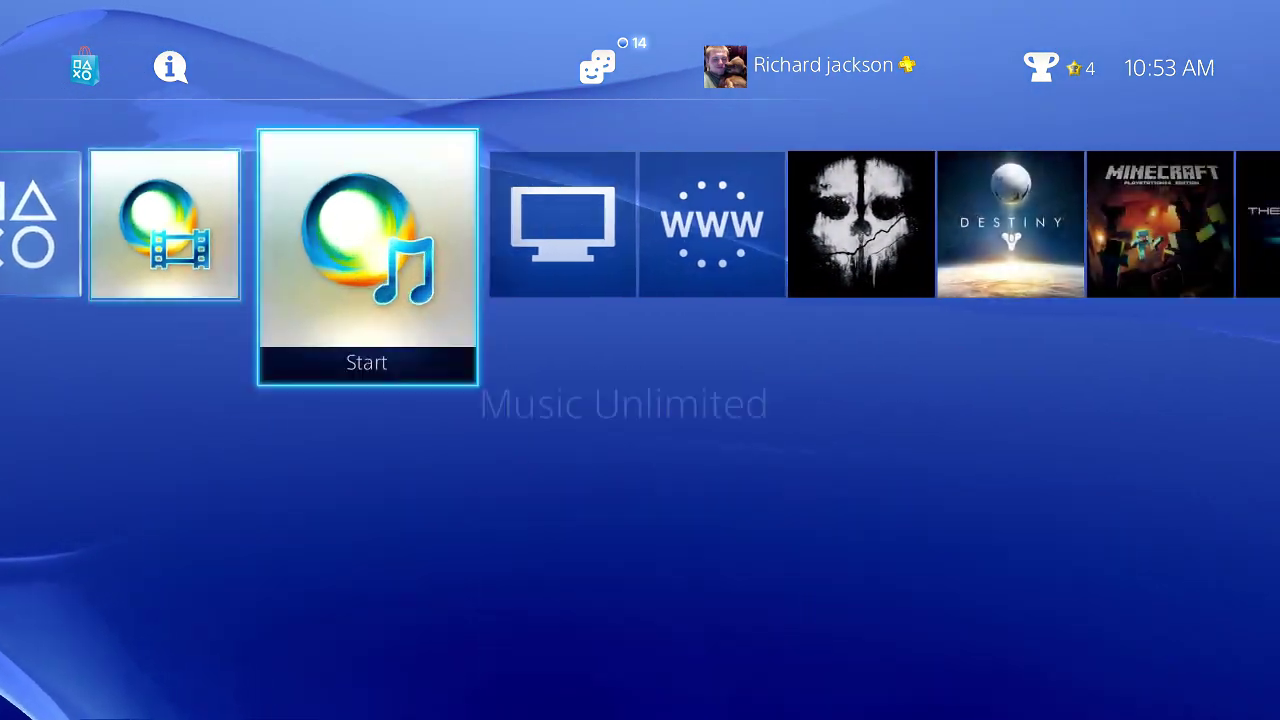
key("Right")
key("Right")
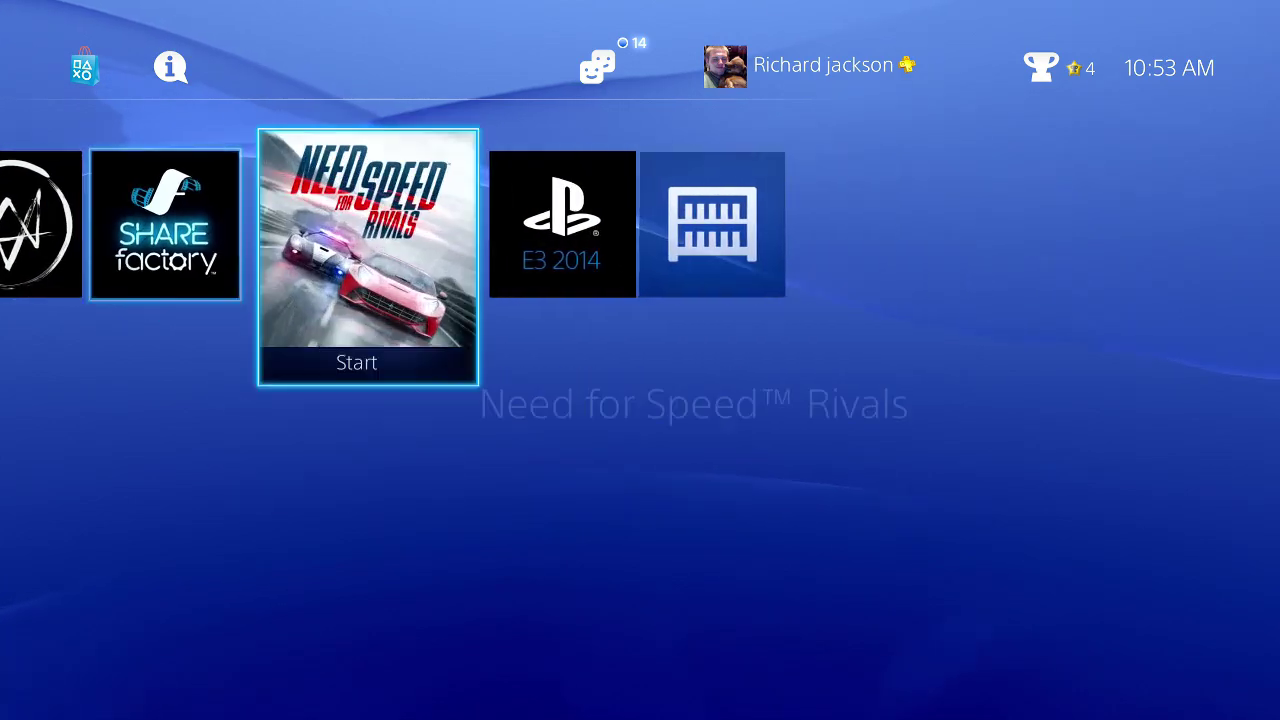
Step: Open Friends and accept the received friend request
key("Up")
key("Right")
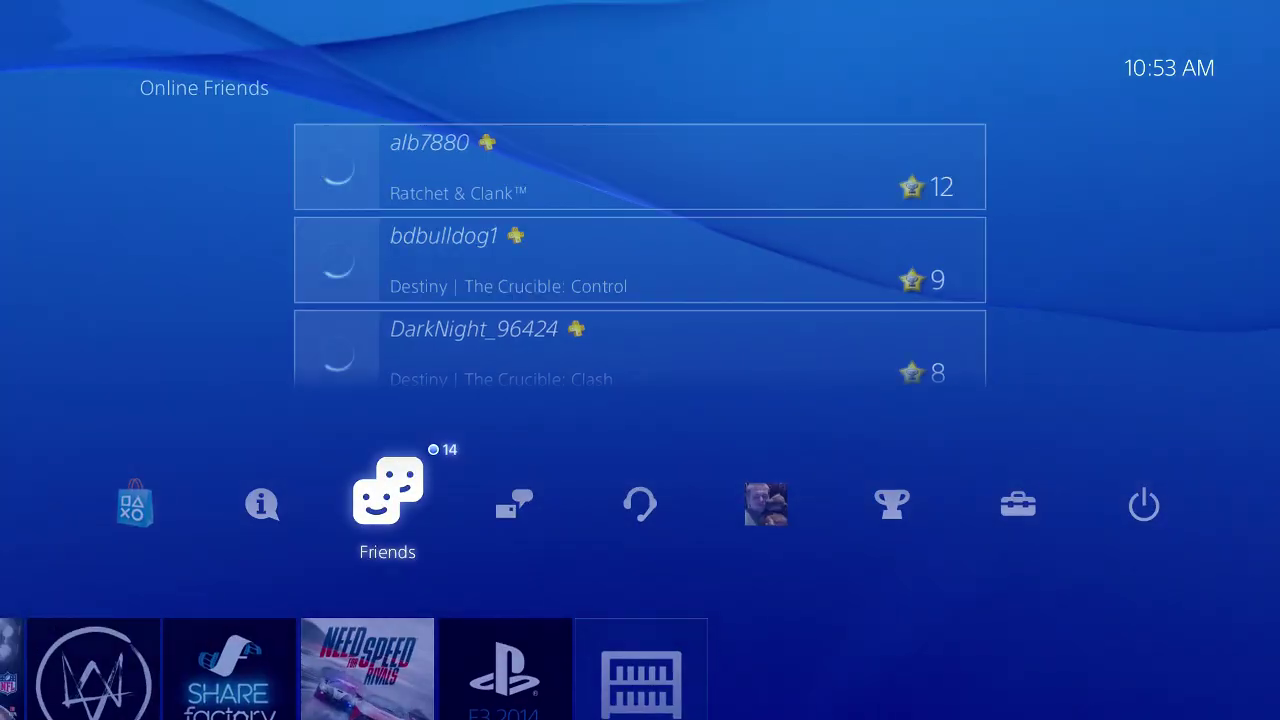
key("Return")
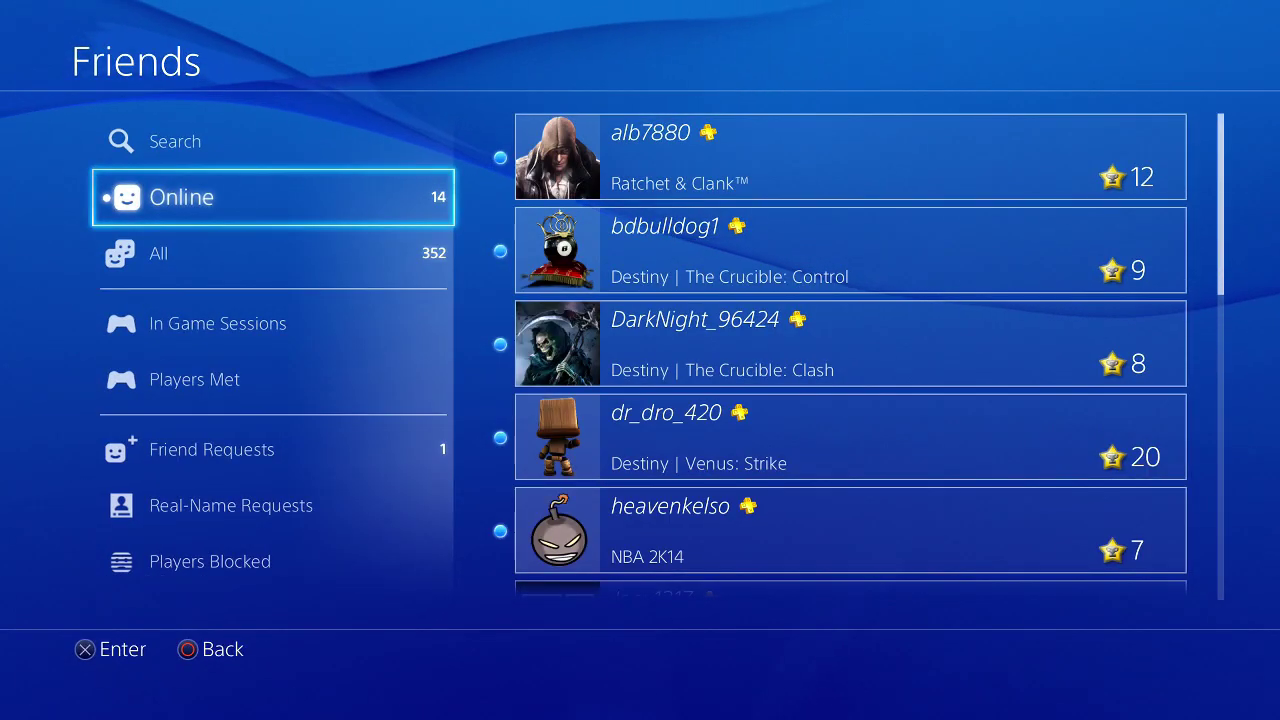
key("Down")
key("Down")
key("Down")
key("Down")
key("Right")
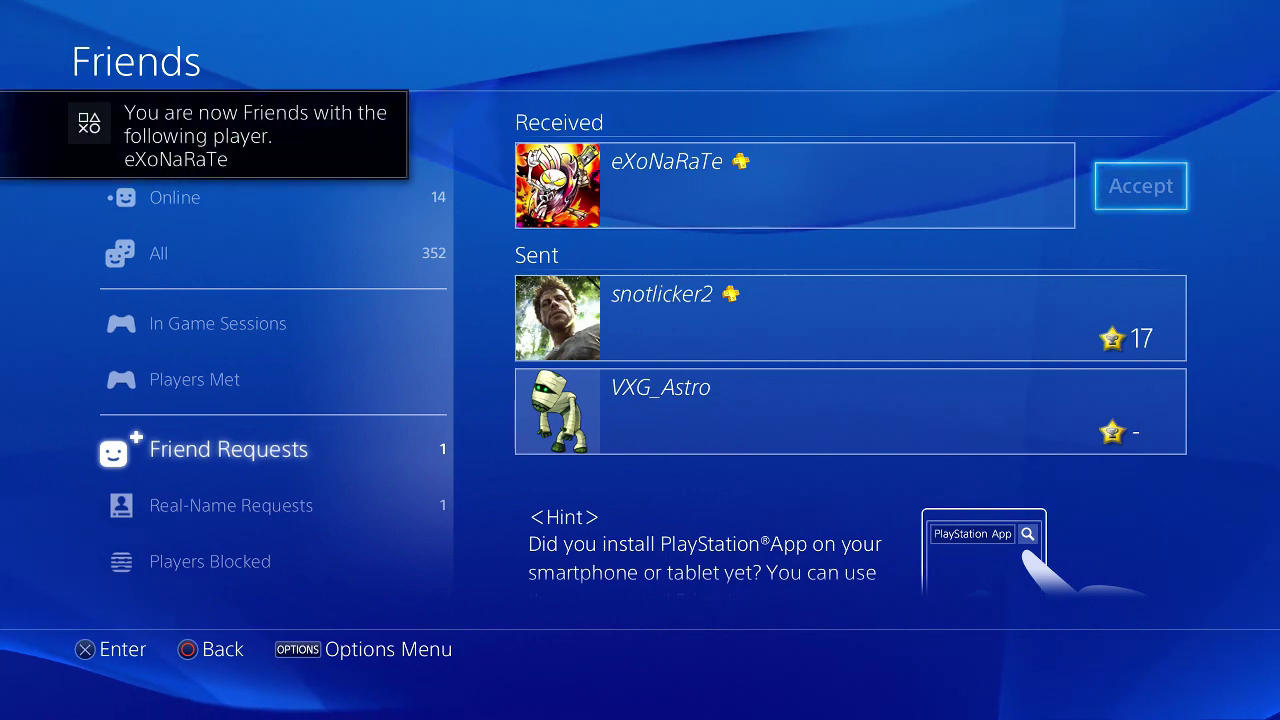
Step: Look through the list of all friends, then leave Friends
key("Left")
key("Up")
key("Up")
key("Up")
key("Up")
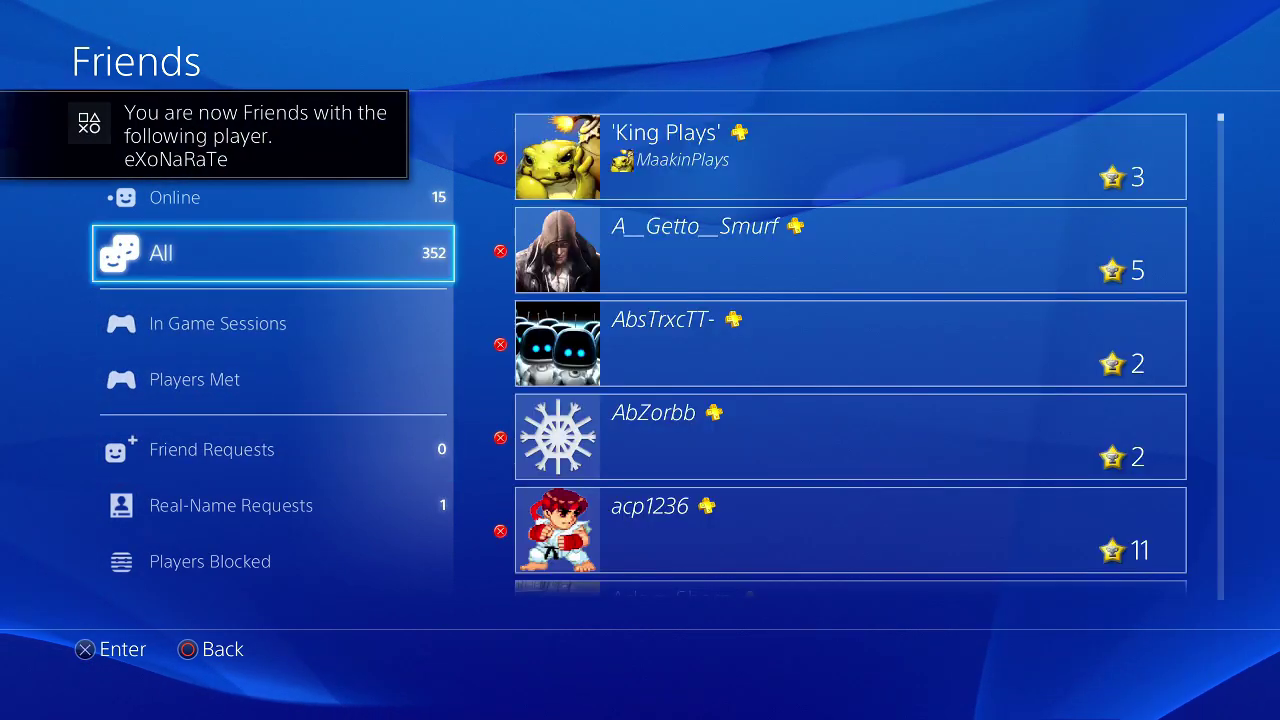
key("Down")
key("Up")
key("Down")
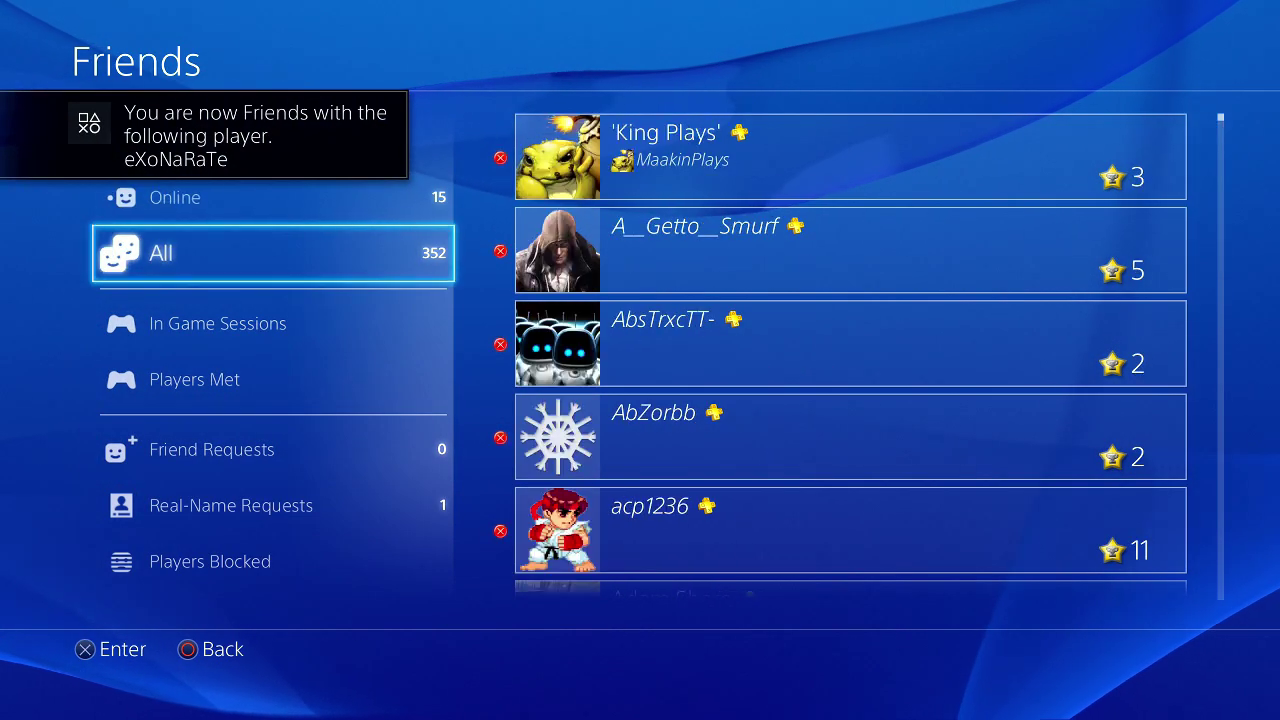
key("Right")
key("Down")
key("Down")
key("Down")
key("Down")
key("Down")
key("Down")
key("Down")
key("Down")
key("Down")
key("Down")
key("Down")
key("Down")
key("Down")
key("Down")
key("Down")
key("Down")
key("Down")
key("Down")
key("Down")
key("Down")
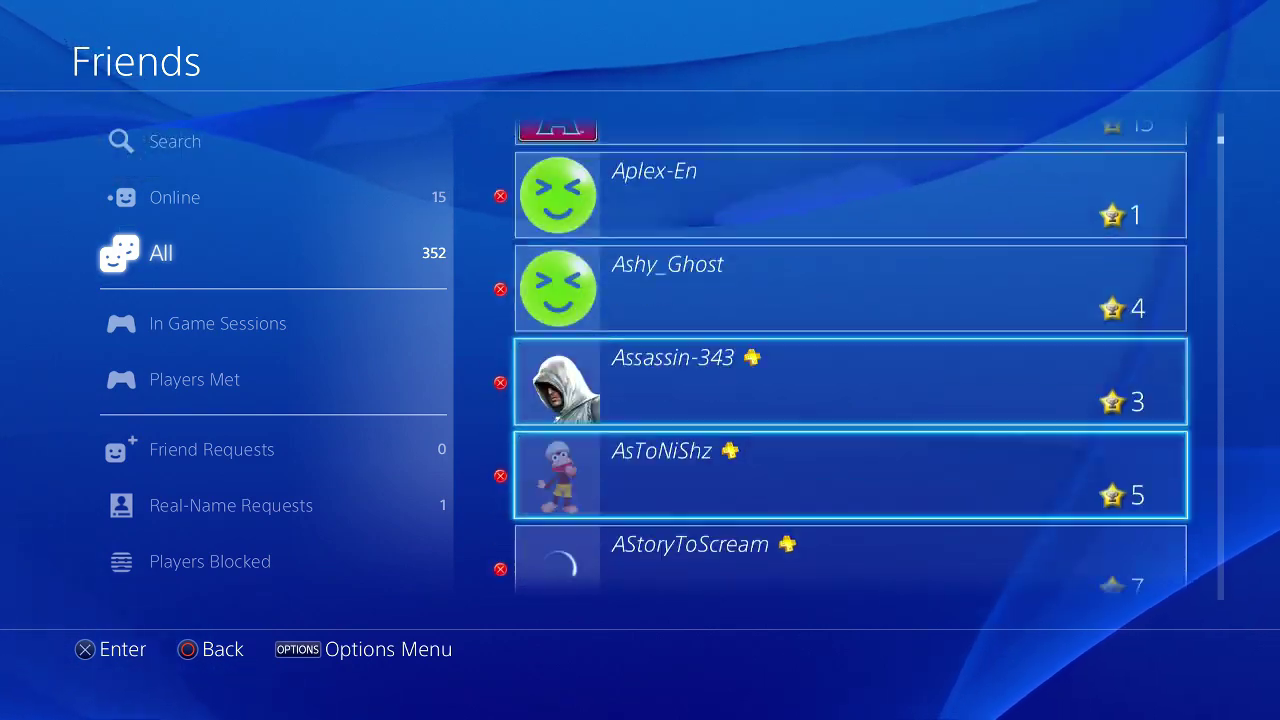
key("Down")
key("Down")
key("Down")
key("Down")
key("Down")
key("Down")
key("Down")
key("Down")
key("Down")
key("Down")
key("Down")
key("Down")
key("Down")
key("Down")
key("Down")
key("Down")
key("Down")
key("Down")
key("Down")
key("Down")
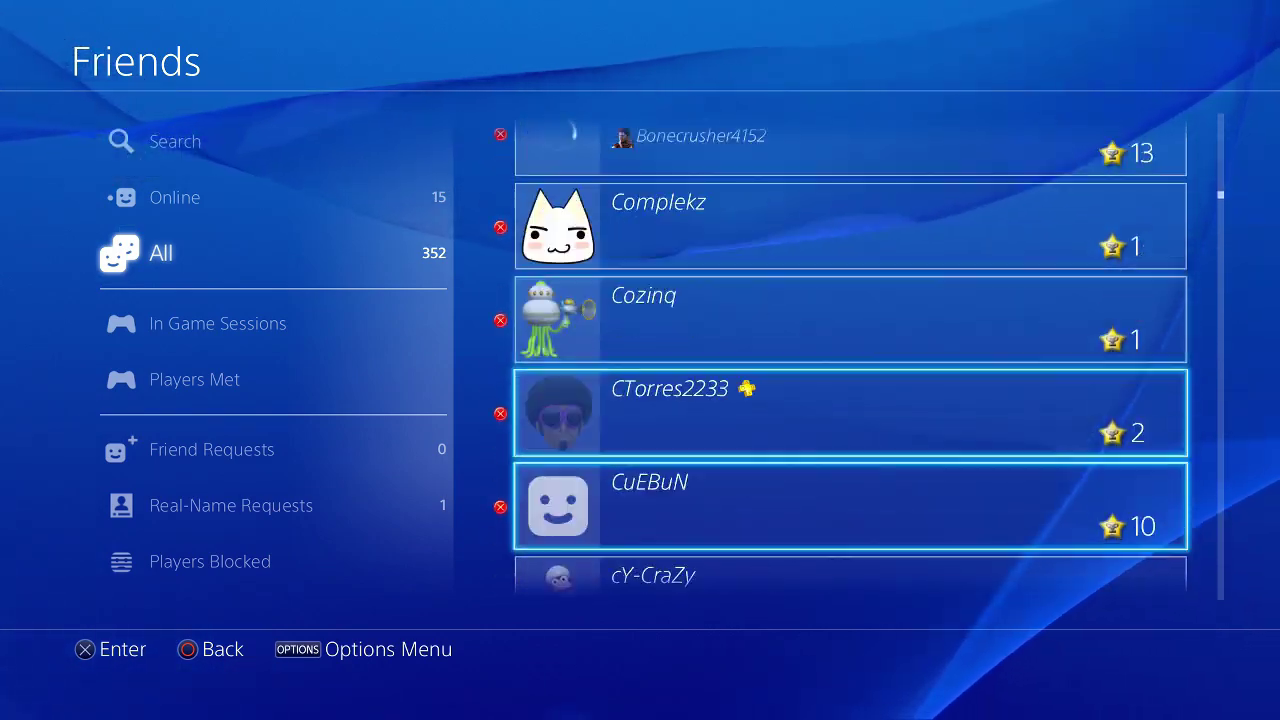
key("Down")
key("Down")
key("Down")
key("Down")
key("Down")
key("Down")
key("Down")
key("Down")
key("Down")
key("Down")
key("Down")
key("Down")
key("Down")
key("Down")
key("Down")
key("Down")
key("Down")
key("Down")
key("Down")
key("Down")
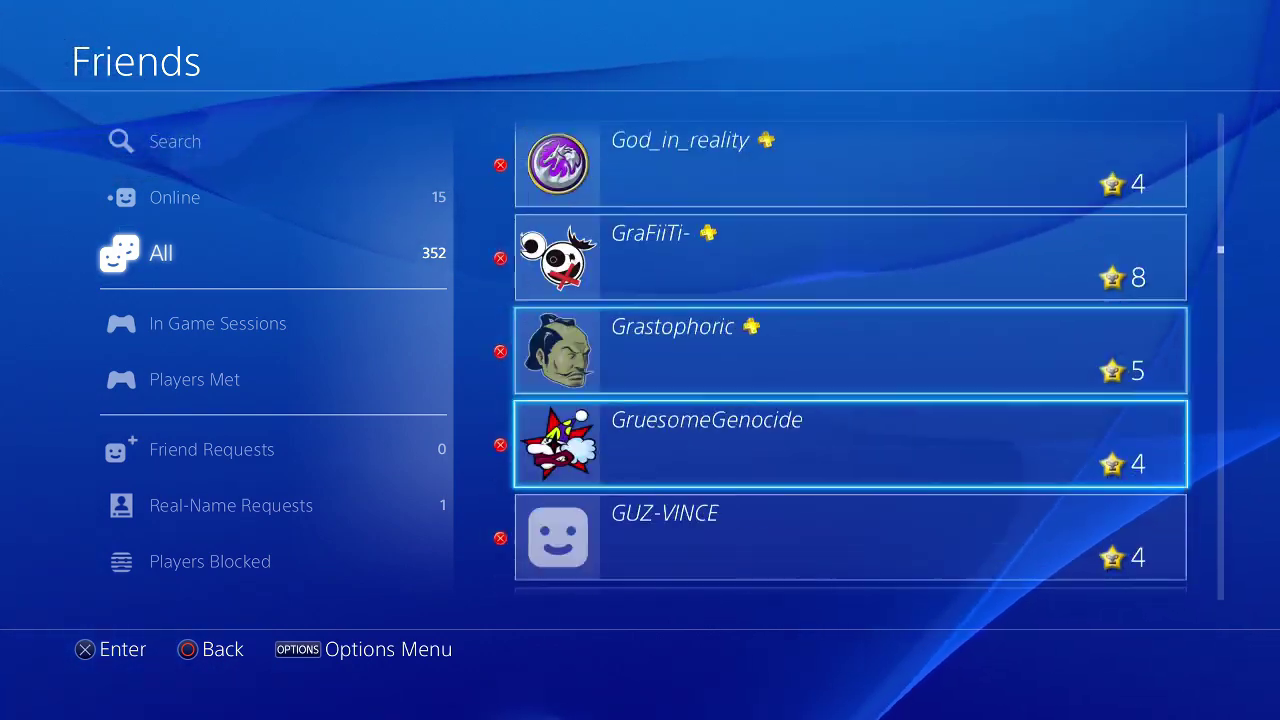
key("Down")
key("Down")
key("Down")
key("Down")
key("Down")
key("Down")
key("Down")
key("Down")
key("Down")
key("Down")
key("Down")
key("Down")
key("Down")
key("Down")
key("Down")
key("Down")
key("Down")
key("Down")
key("Down")
key("Down")
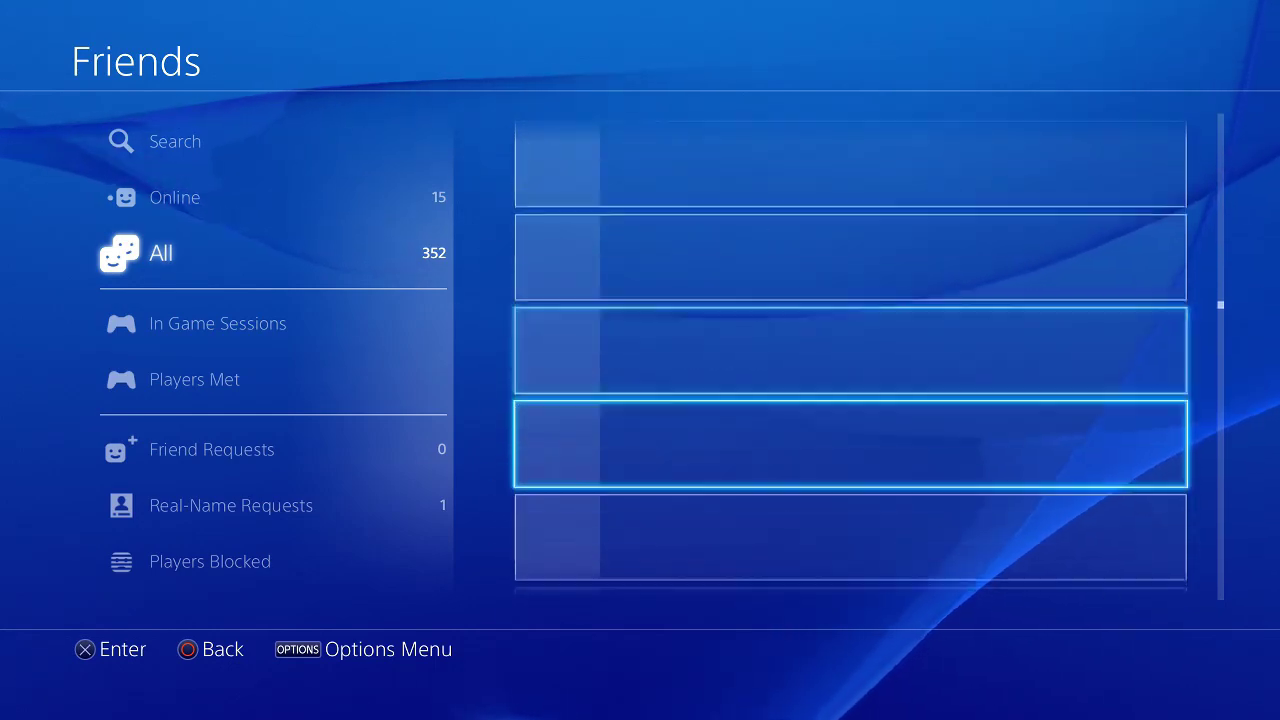
key("Left")
key("Escape")
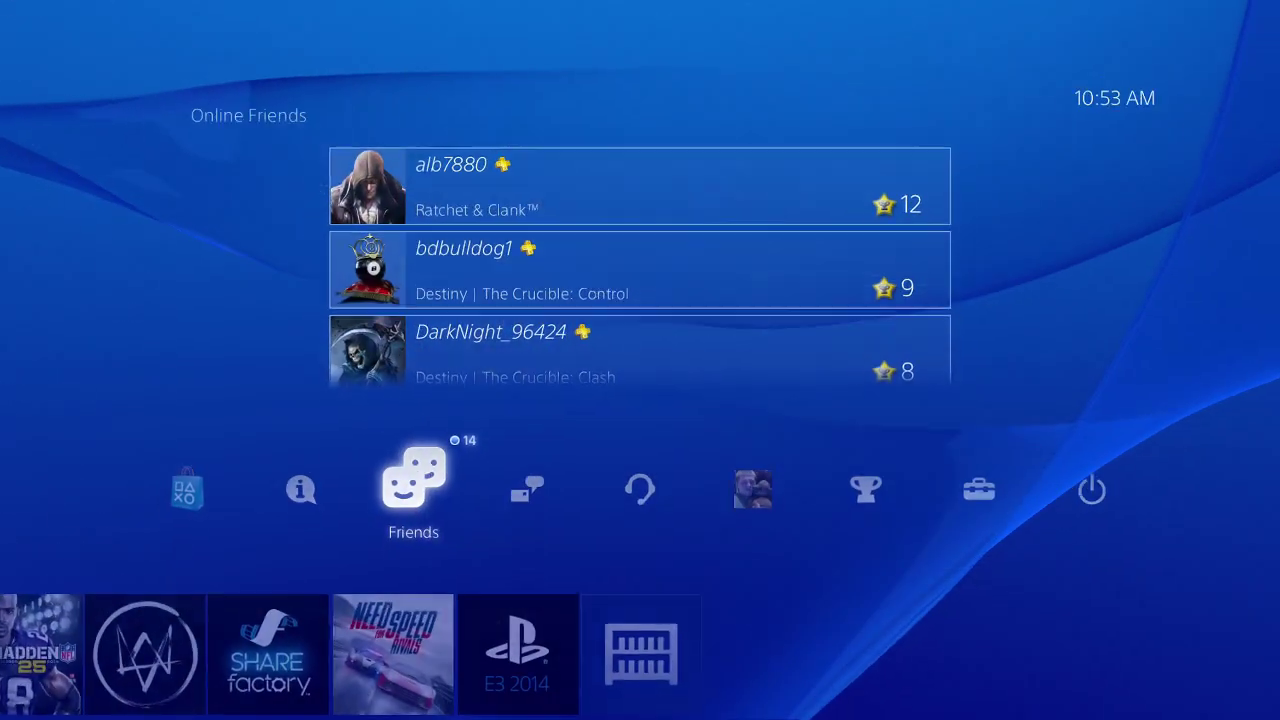
Step: Open the Sound and Screen section of the console's Settings
key("Right")
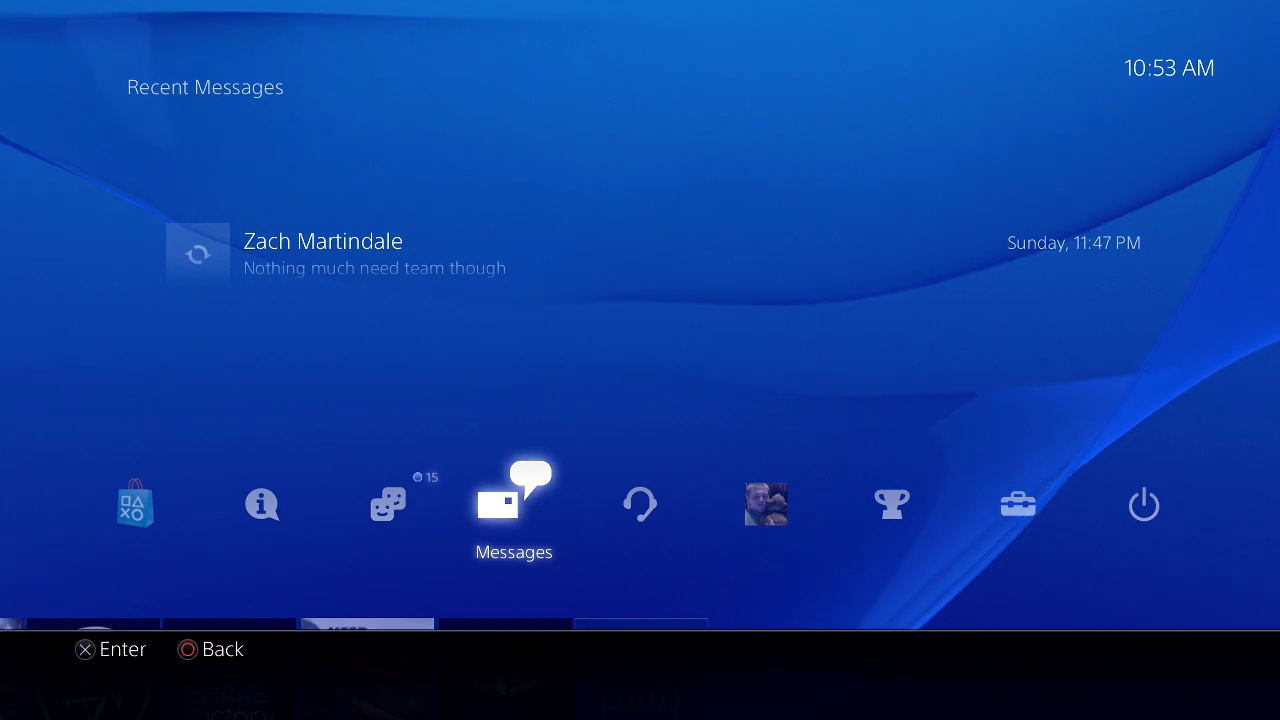
key("Right")
key("Return")
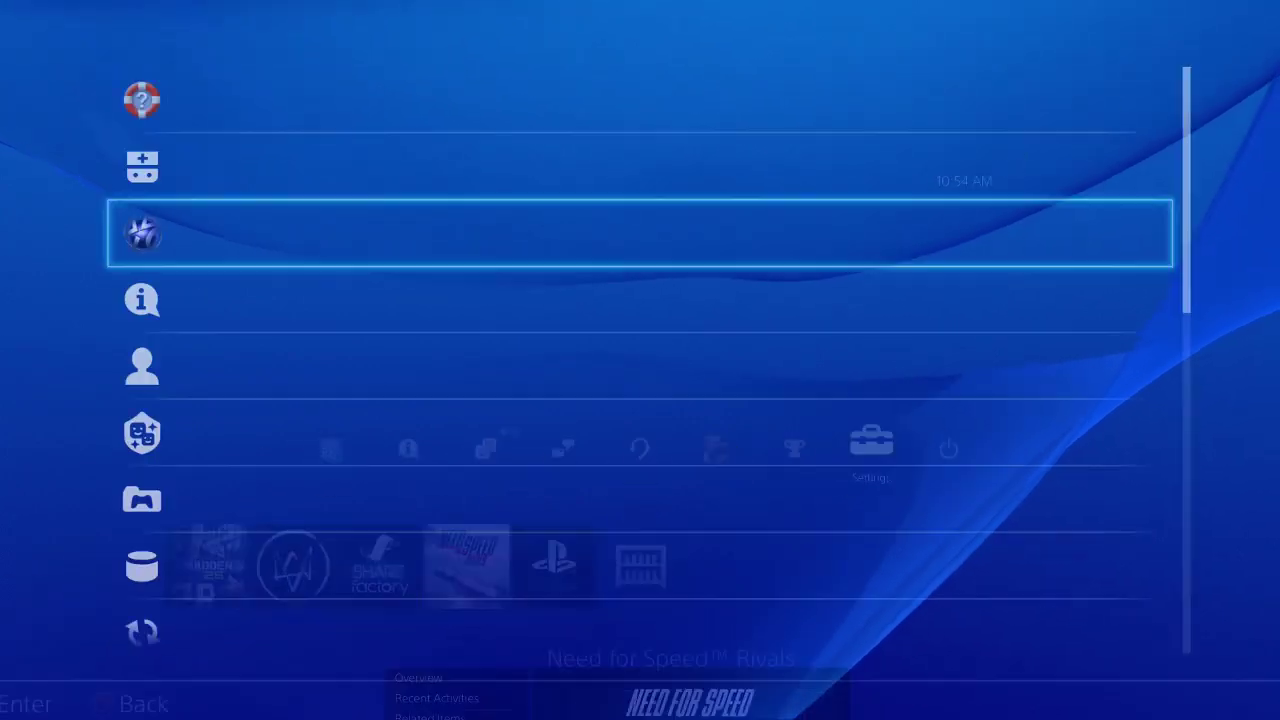
key("Down")
key("Down")
key("Down")
key("Down")
key("Down")
key("Down")
key("Down")
key("Down")
key("Down")
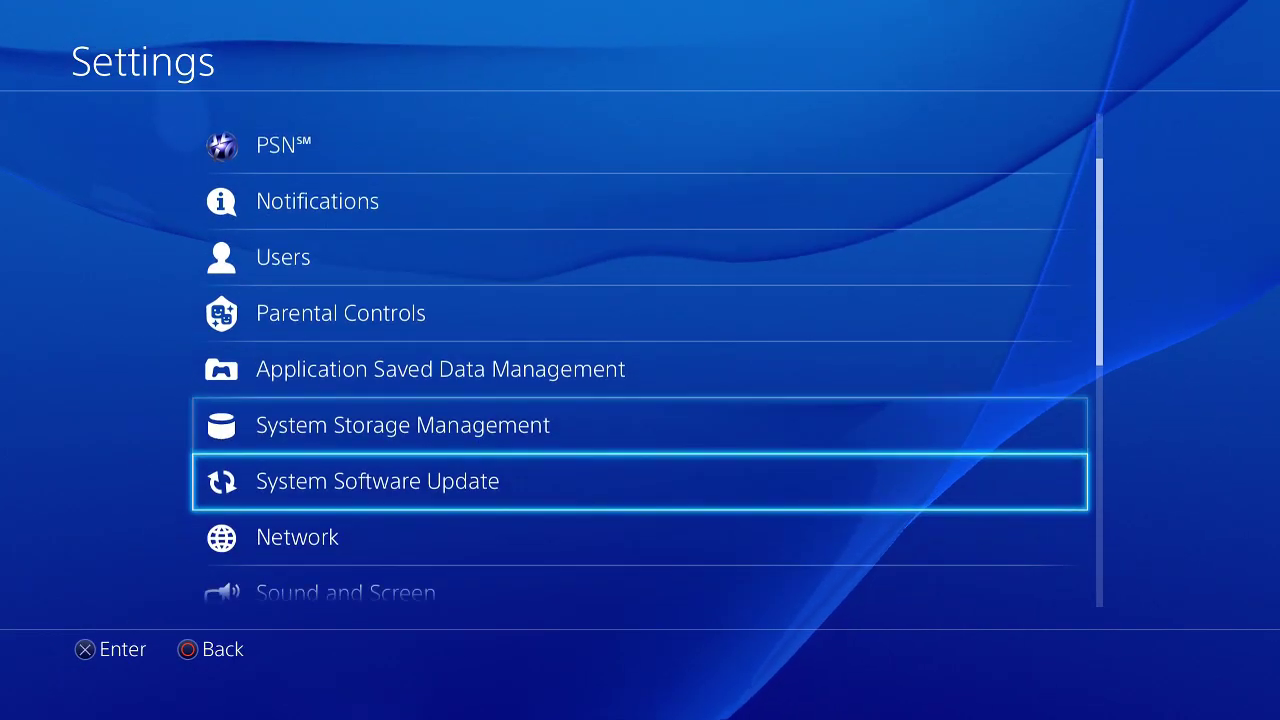
key("Up")
key("Return")
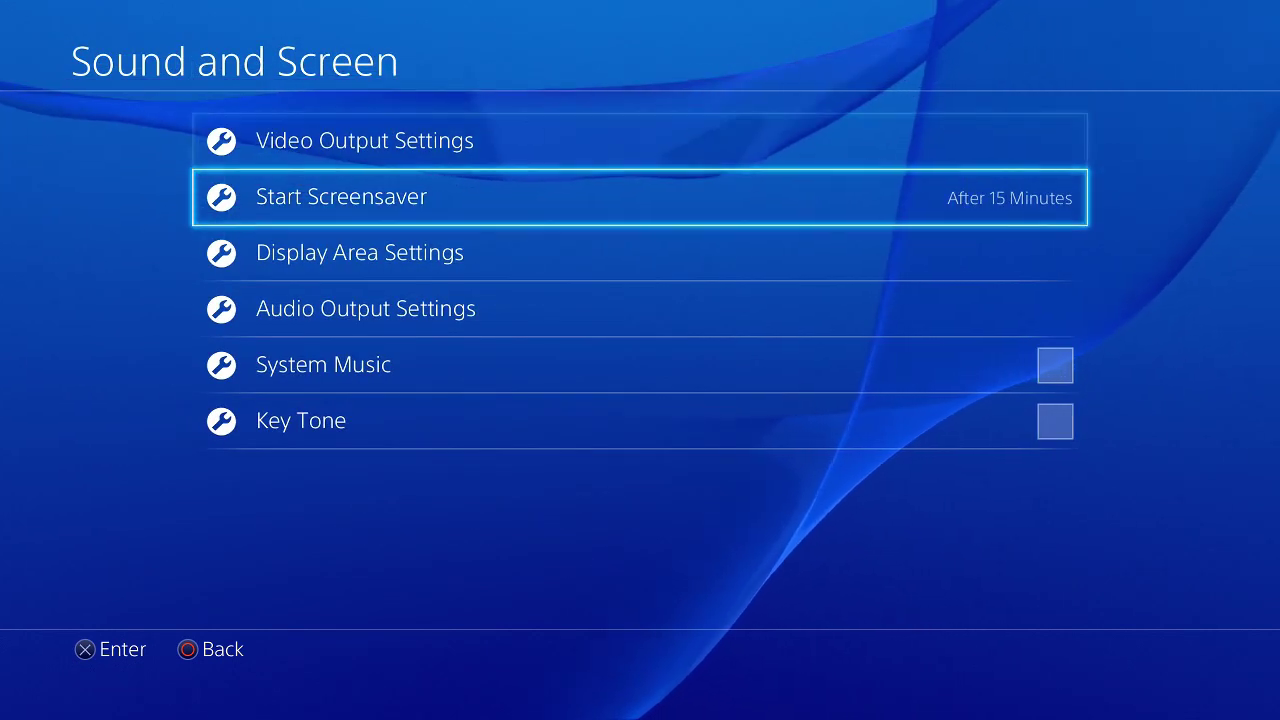
Step: Review the Sound and Screen options, view Display Area Settings without adjusting the area, and return to the Settings list
key("Down")
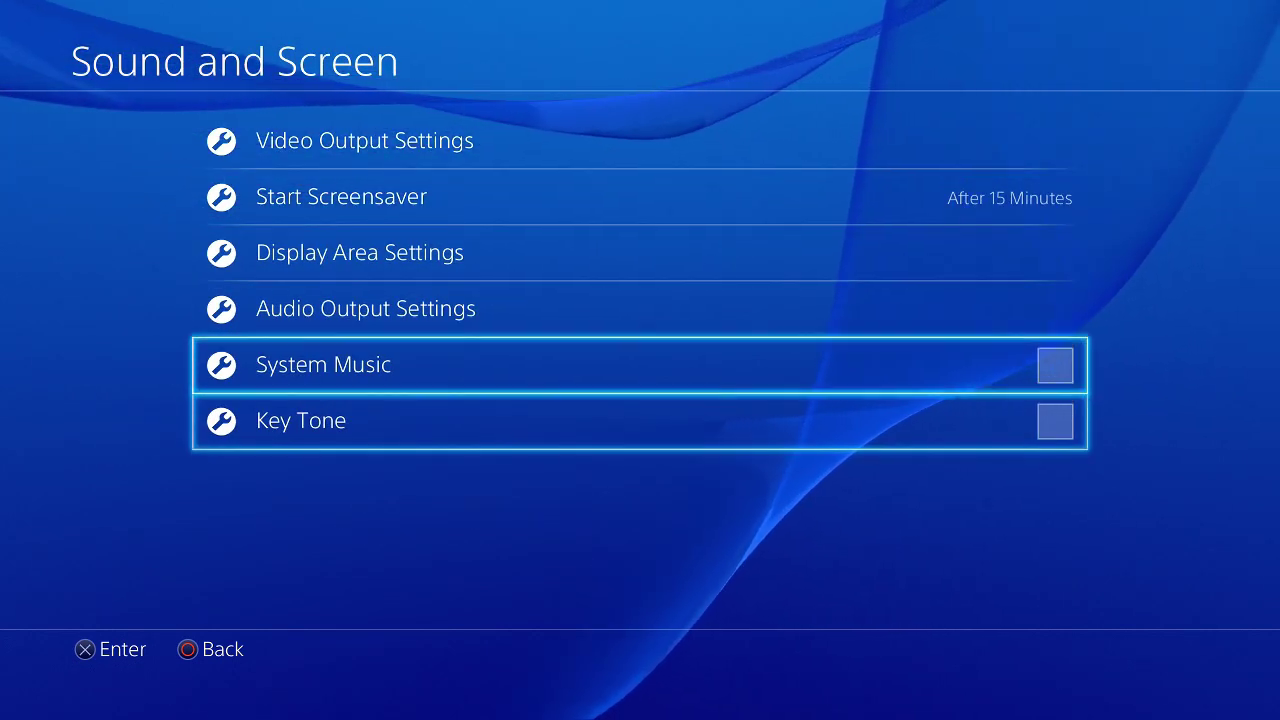
key("Up")
key("Up")
key("Return")
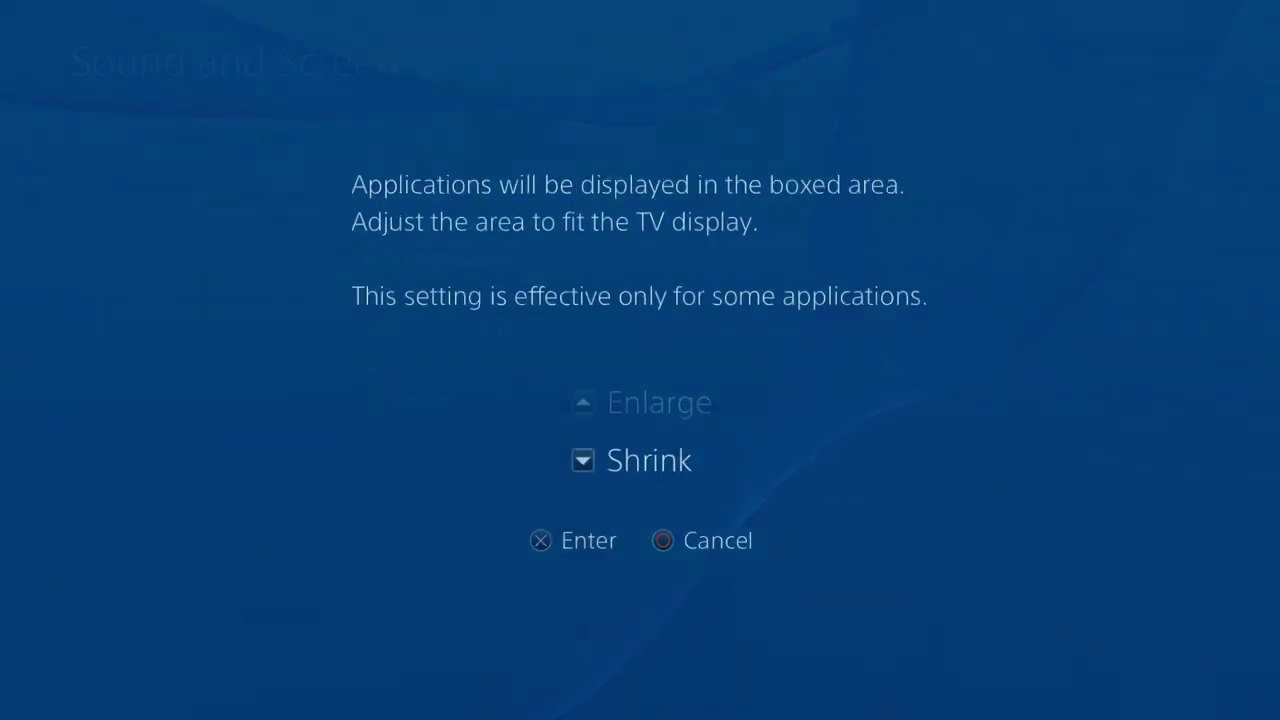
key("Escape")
key("Up")
key("Escape")
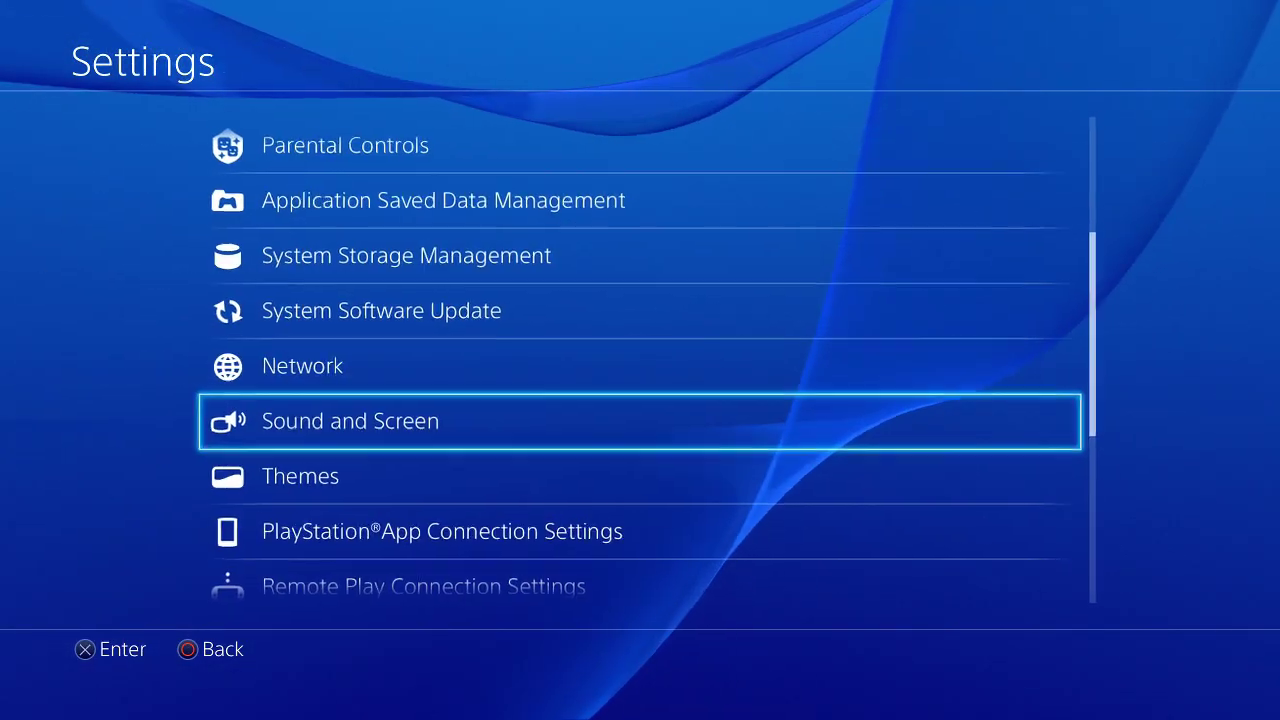
Step: Examine the remaining Settings categories, from Themes down to Power Save Settings, System and Initialization
key("Down")
key("Down")
key("Down")
key("Down")
key("Down")
key("Down")
key("Down")
key("Down")
key("Down")
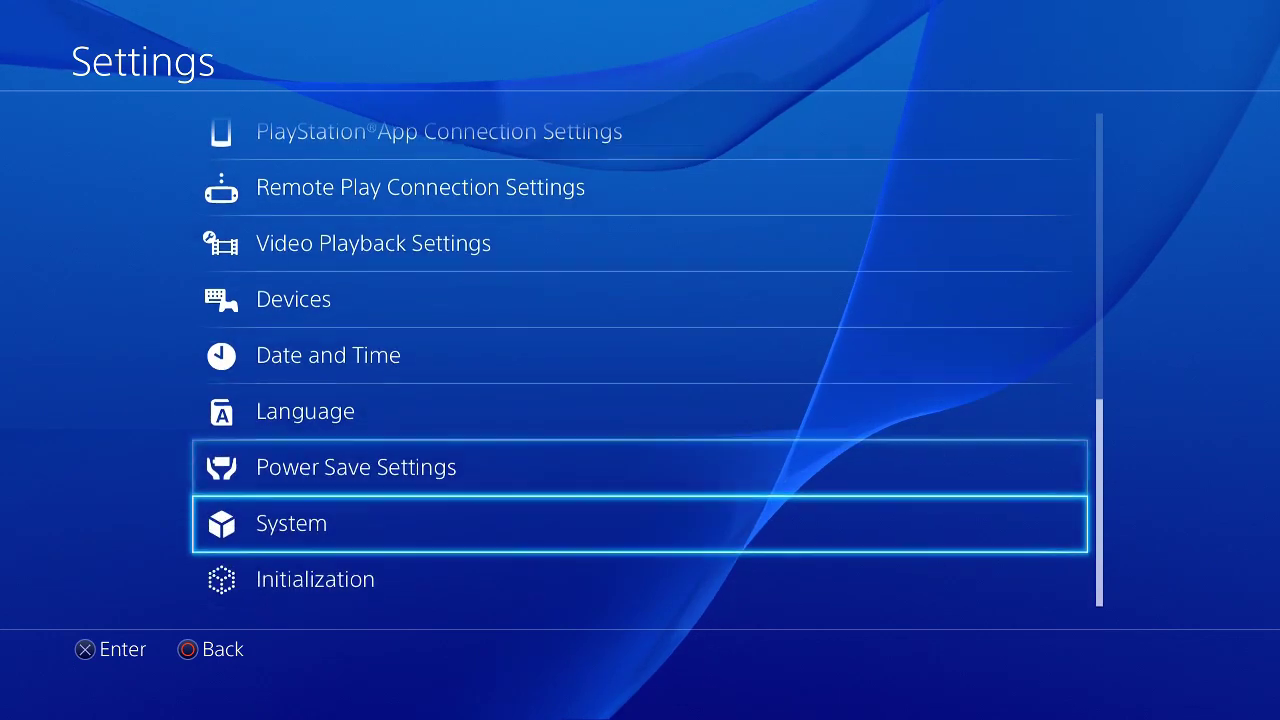
key("Up")
key("Down")
key("Down")
key("Up")
key("Up")
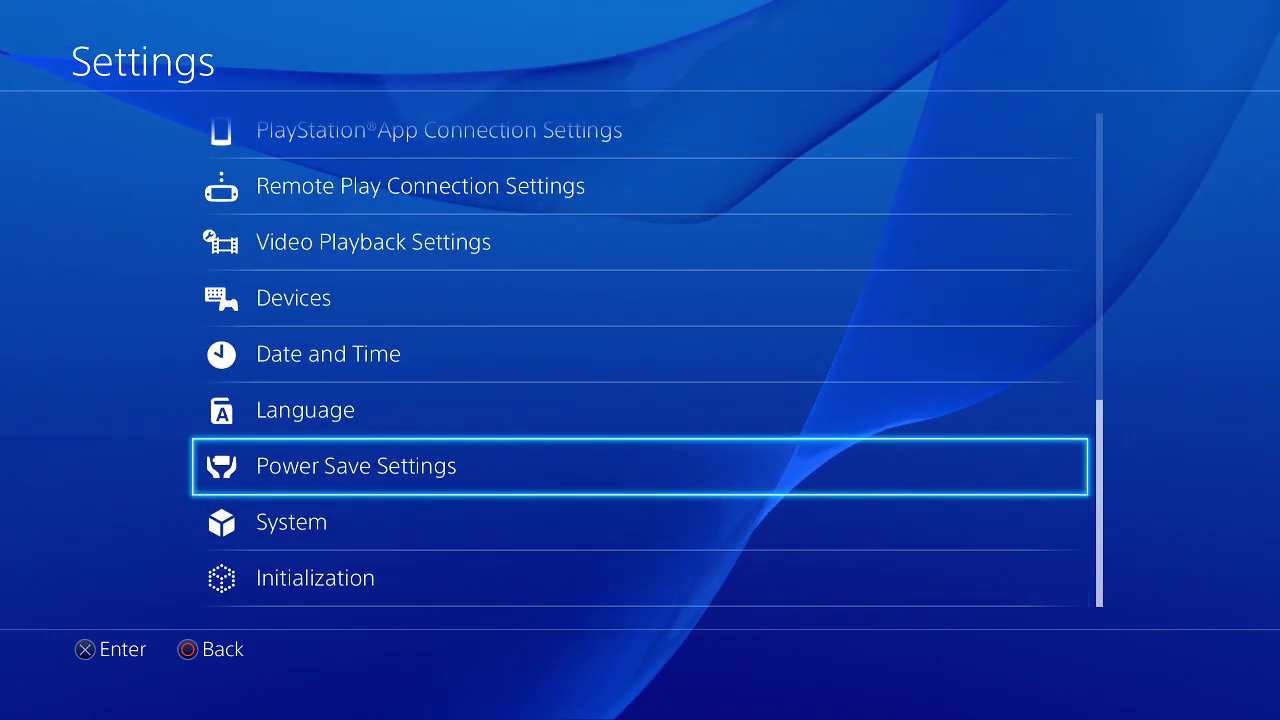
Step: Open the System section of Settings and look through its options down to Report System Software Errors Automatically
key("Down")
key("Return")
key("Down")
key("Down")
key("Down")
key("Down")
key("Down")
key("Down")
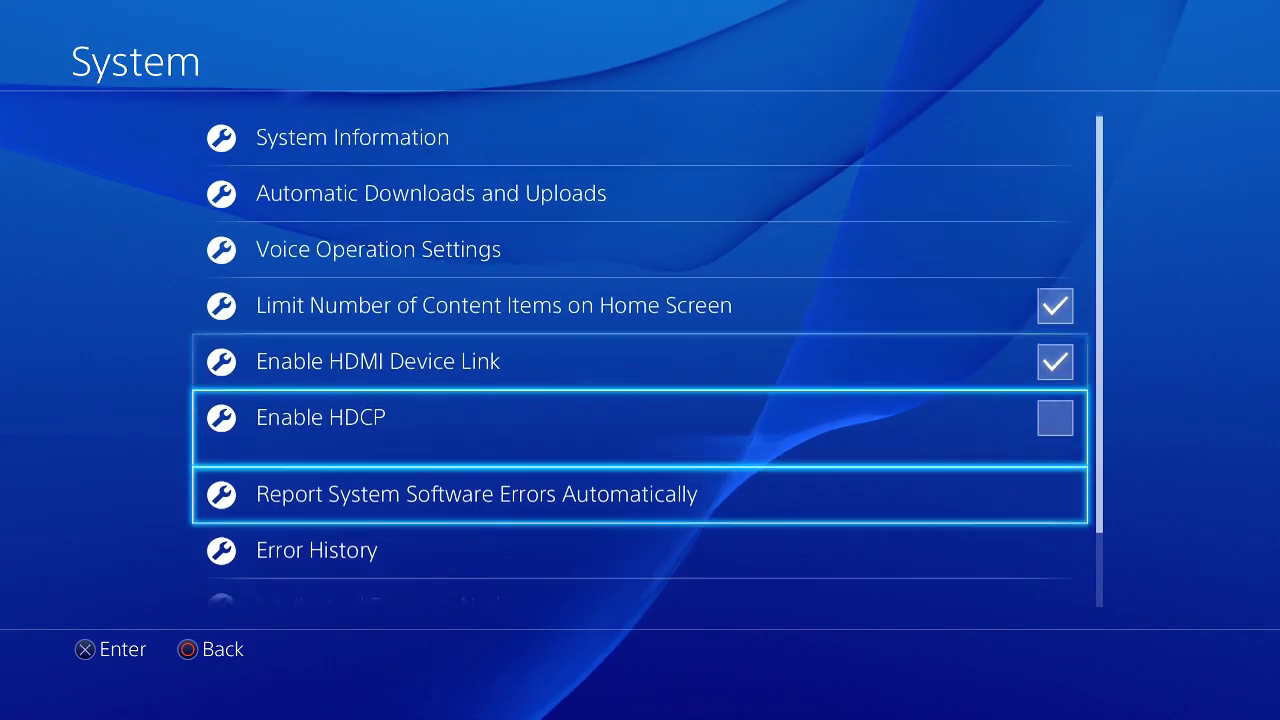
Step: Return to the Settings list and open Themes to view the available themes
key("Escape")
key("Up")
key("Up")
key("Up")
key("Up")
key("Up")
key("Up")
key("Up")
key("Up")
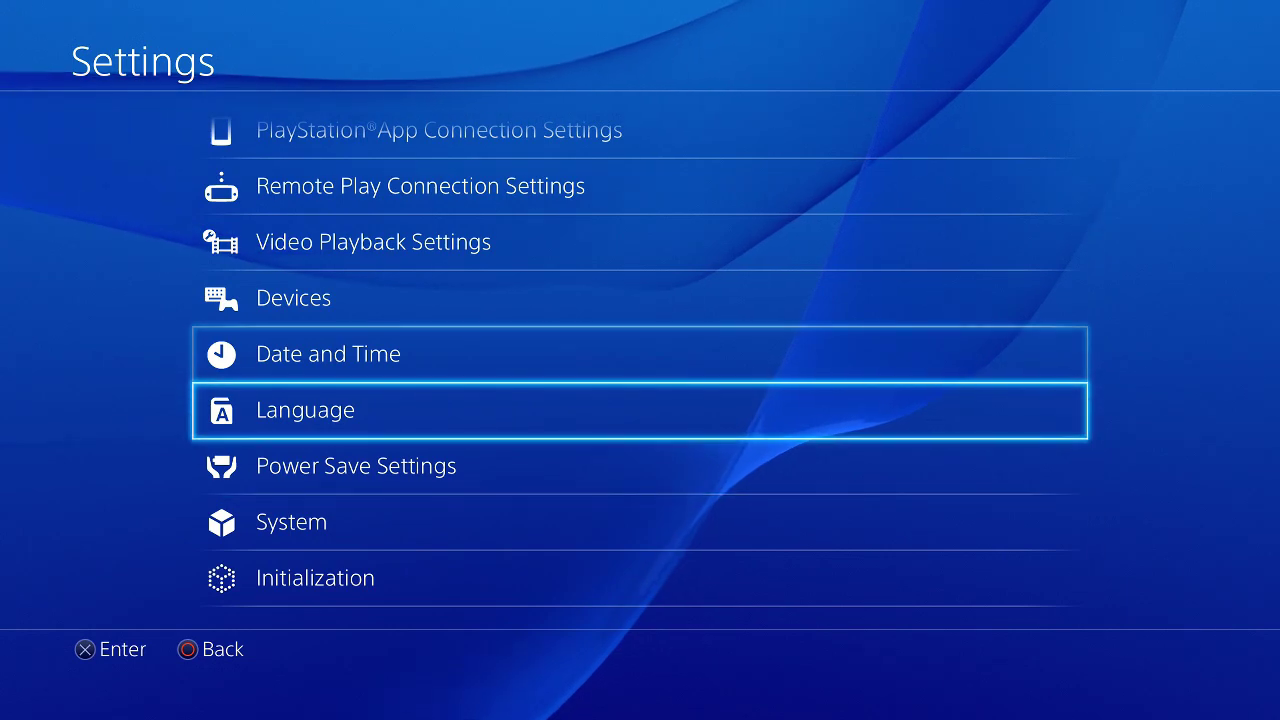
key("Return")
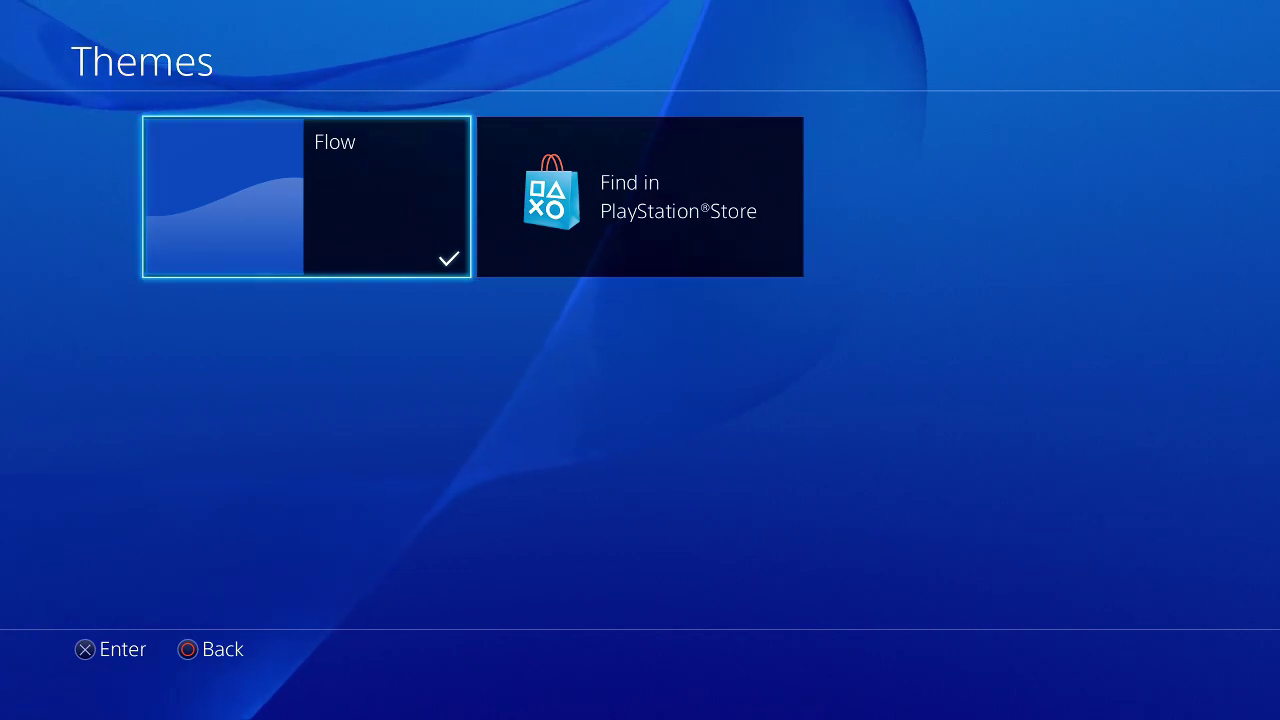
Step: Leave Themes and Settings and go to Notifications in the home screen's function area without opening it
key("Escape")
key("Escape")
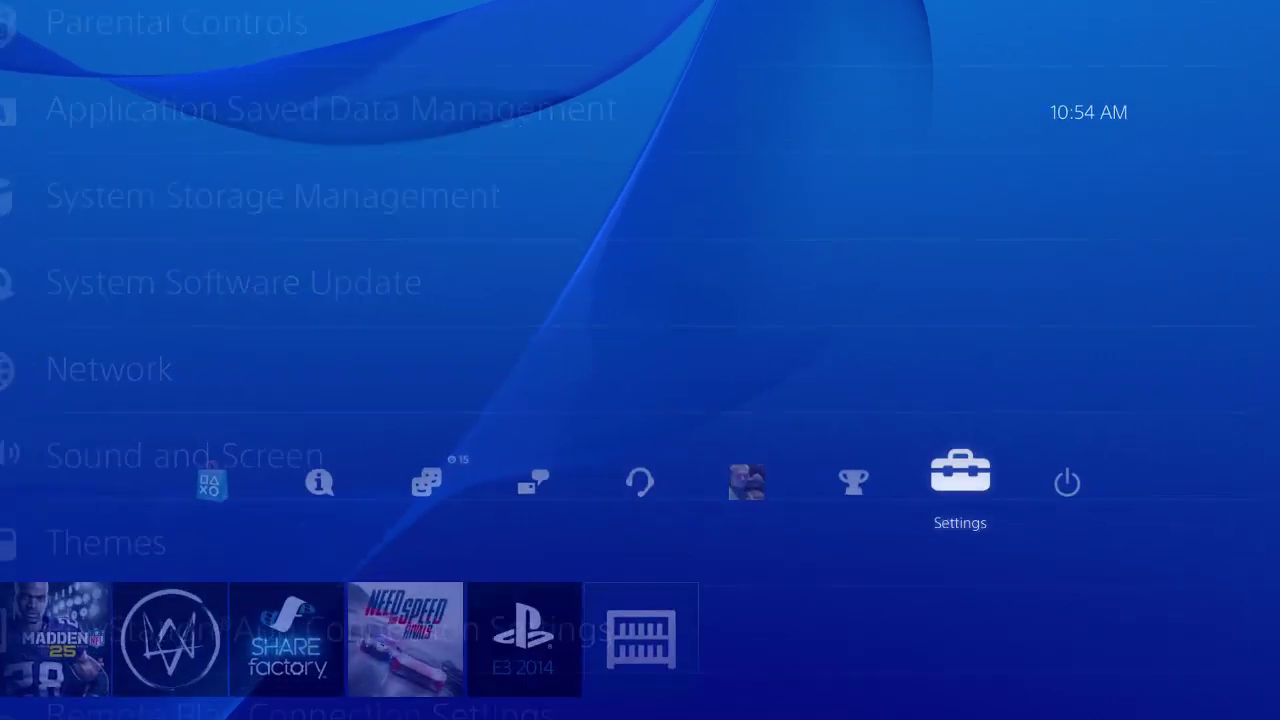
key("Left")
key("Left")
key("Left")
key("Left")
key("Left")
key("Left")
key("Right")
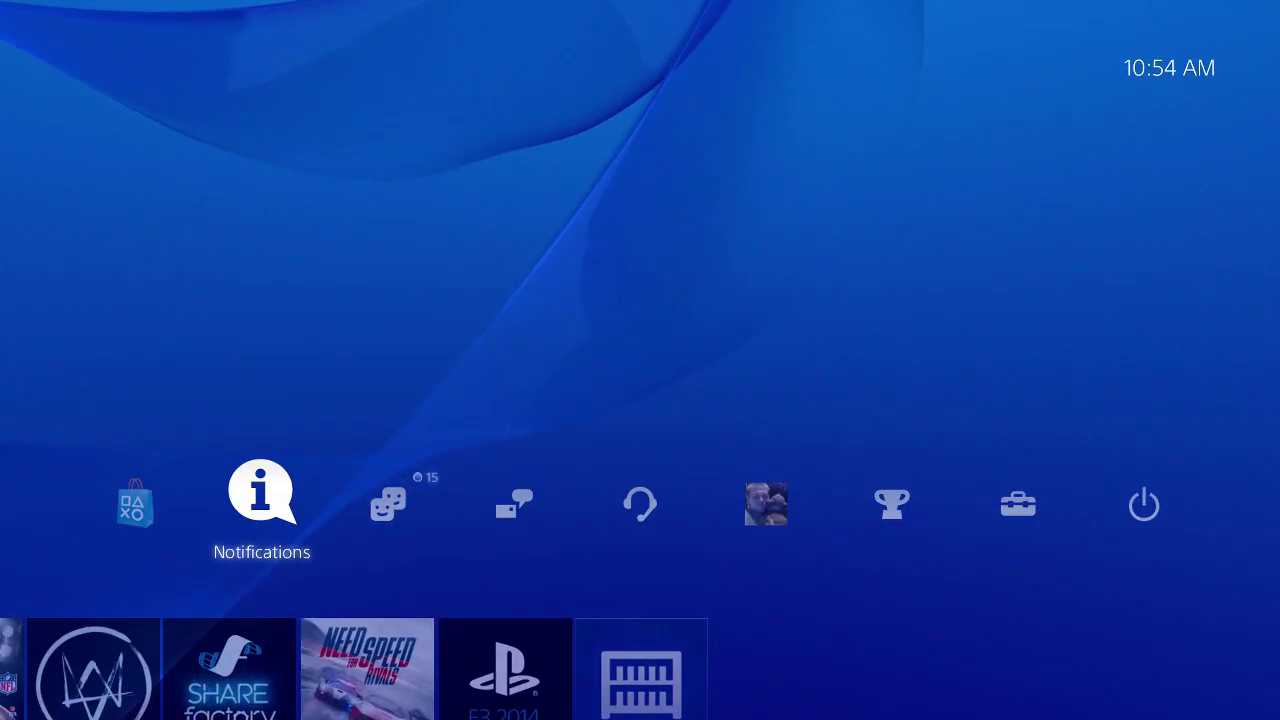
Step: Look through the home screen's games and apps, from Call of Duty Ghosts to Live from PlayStation
key("Down")
key("Right")
key("Left")
key("Left")
key("Left")
key("Left")
key("Left")
key("Left")
key("Left")
key("Left")
key("Left")
key("Left")
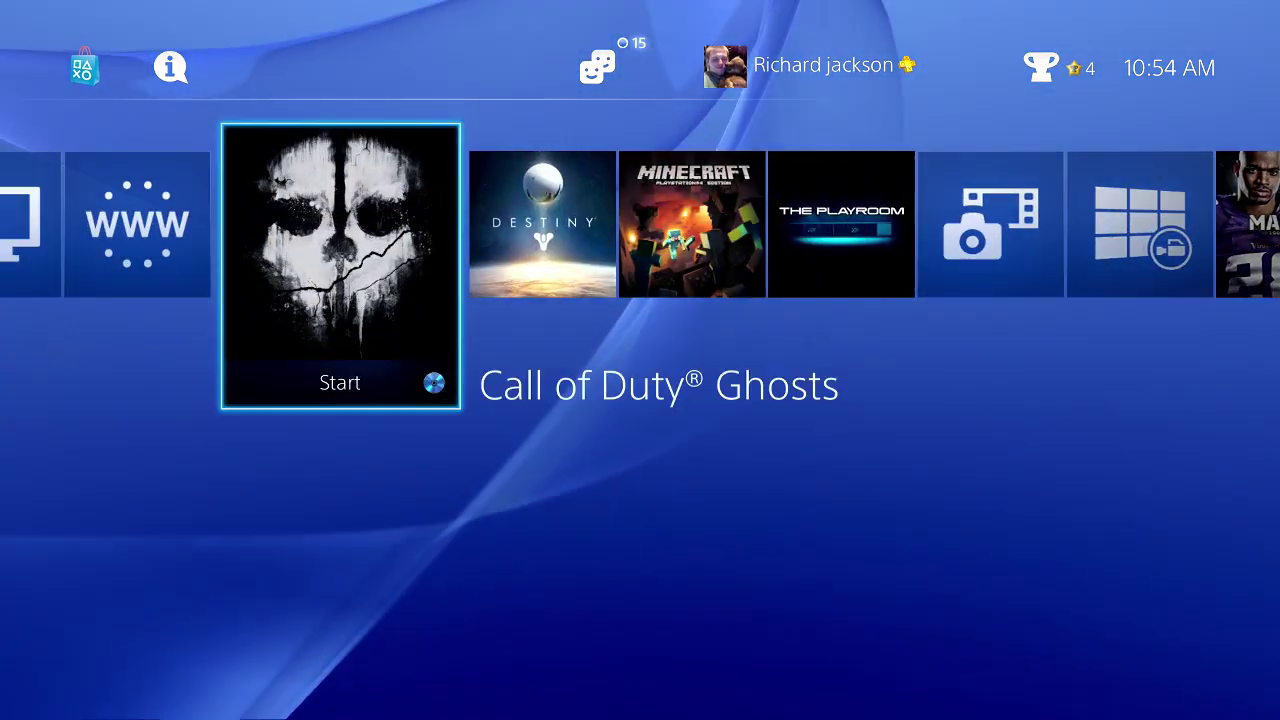
key("Right")
key("Right")
key("Right")
key("Right")
key("Right")
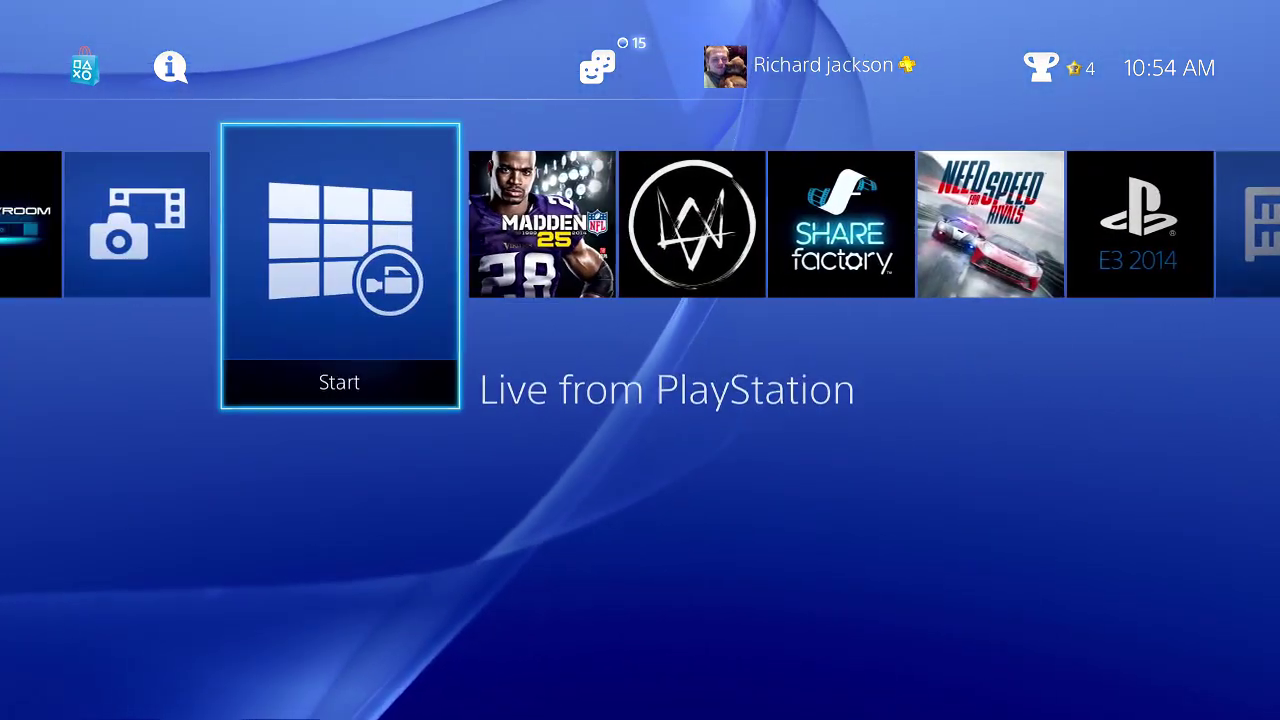
Step: Open the Capture Gallery and look through its folders down to Other
key("Left")
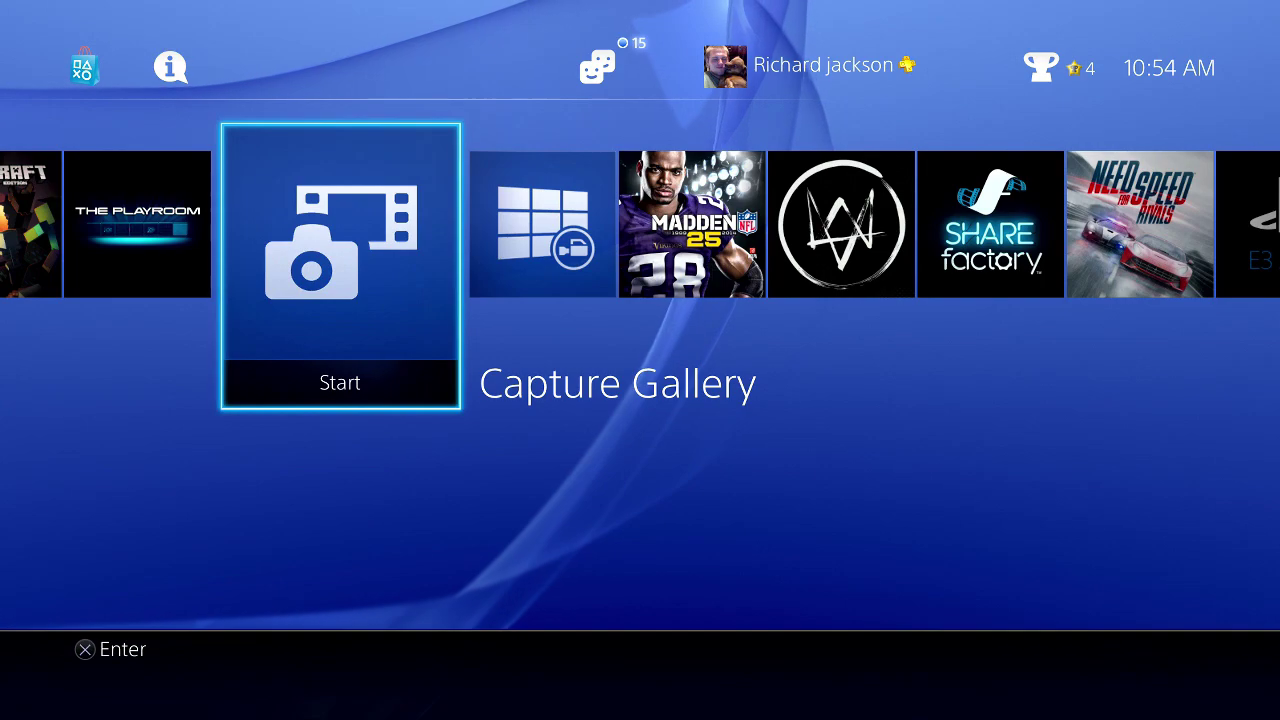
key("Return")
key("Down")
key("Down")
key("Down")
key("Down")
key("Down")
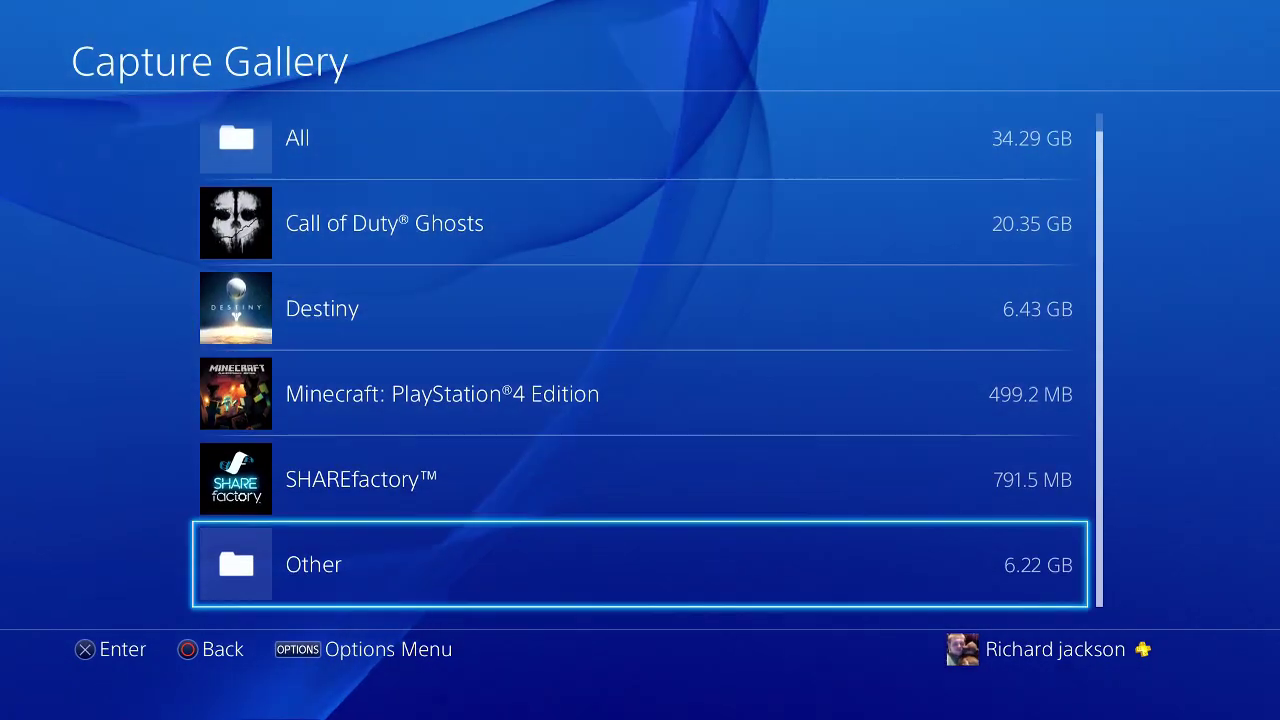
Step: Reopen the Capture Gallery, check its options, and open the All folder
key("Escape")
key("Return")
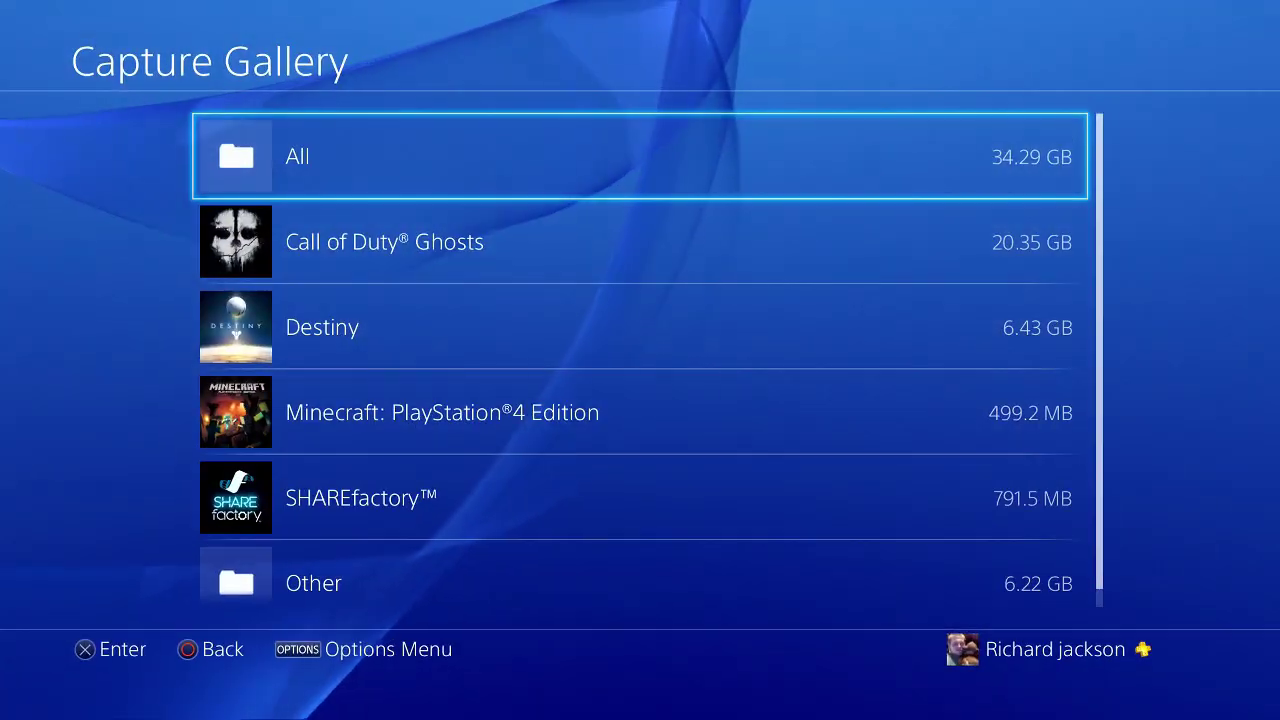
key("Menu")
key("Escape")
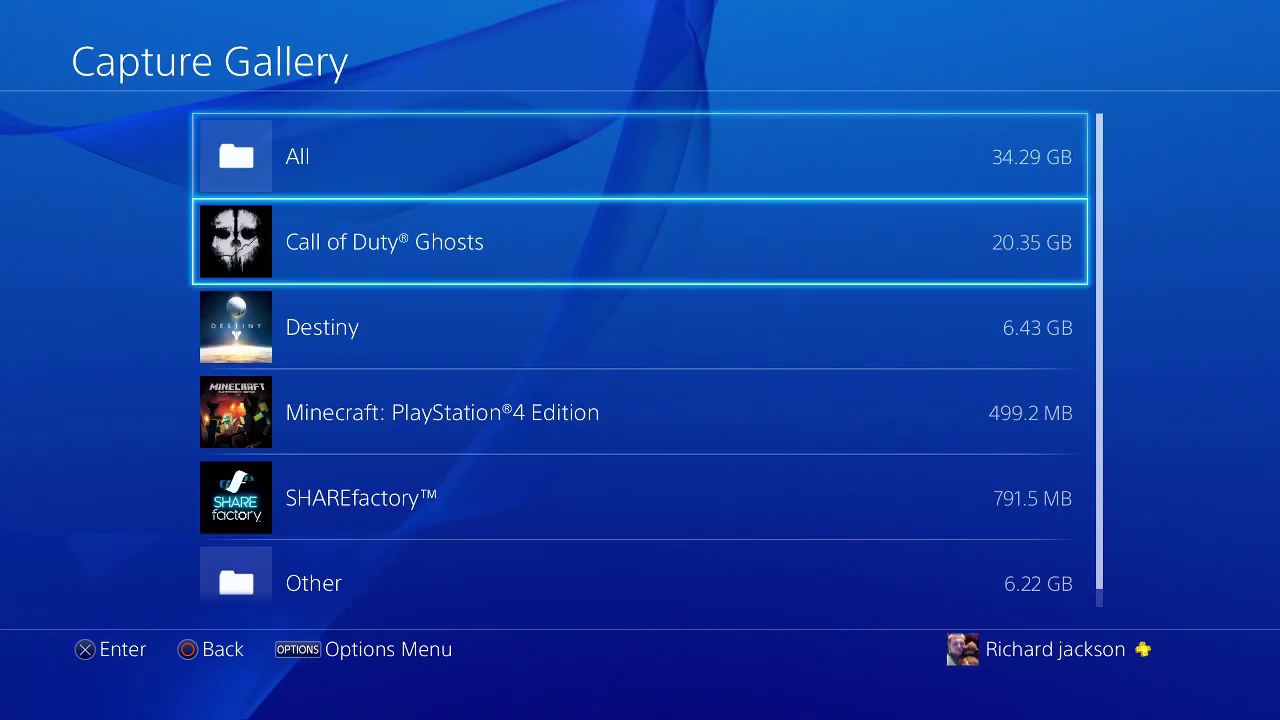
key("Return")
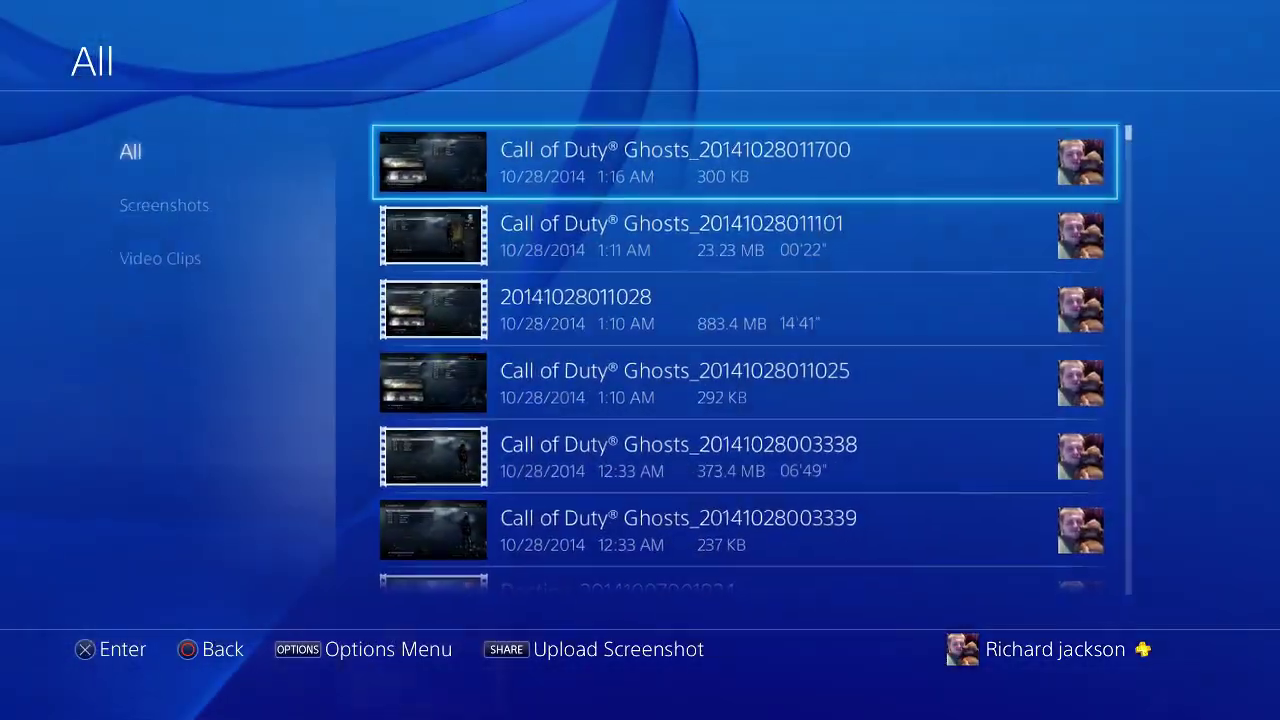
Step: View the options for the first Call of Duty Ghosts screenshot and close them without choosing any
key("Menu")
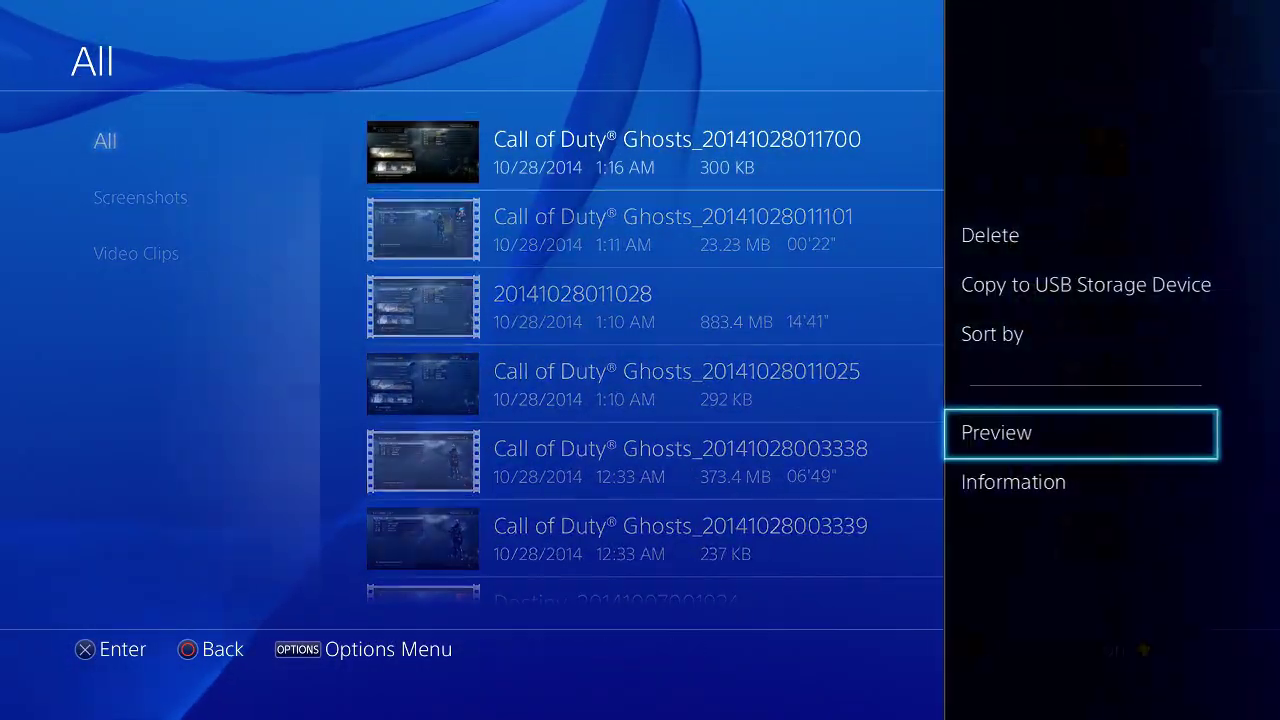
key("Up")
key("Down")
key("Escape")
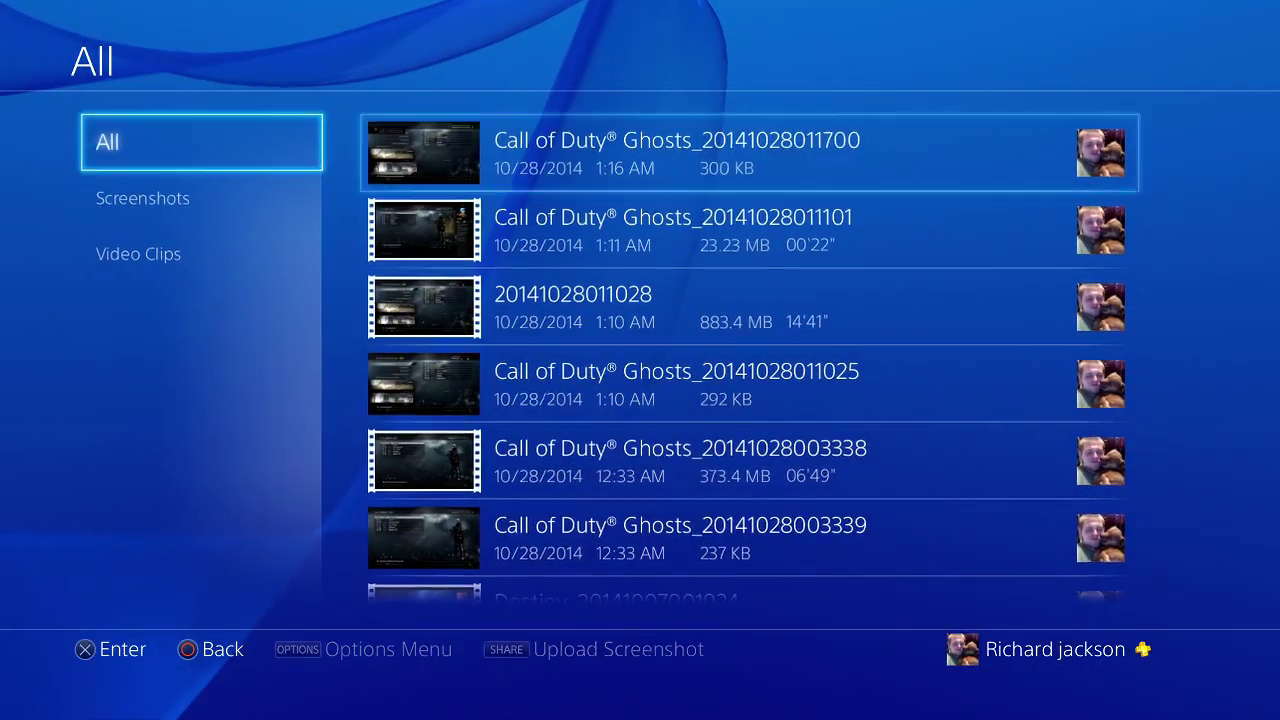
Step: Go back to the gallery's folder list and view the contents of the Other folder
key("Escape")
key("Down")
key("Down")
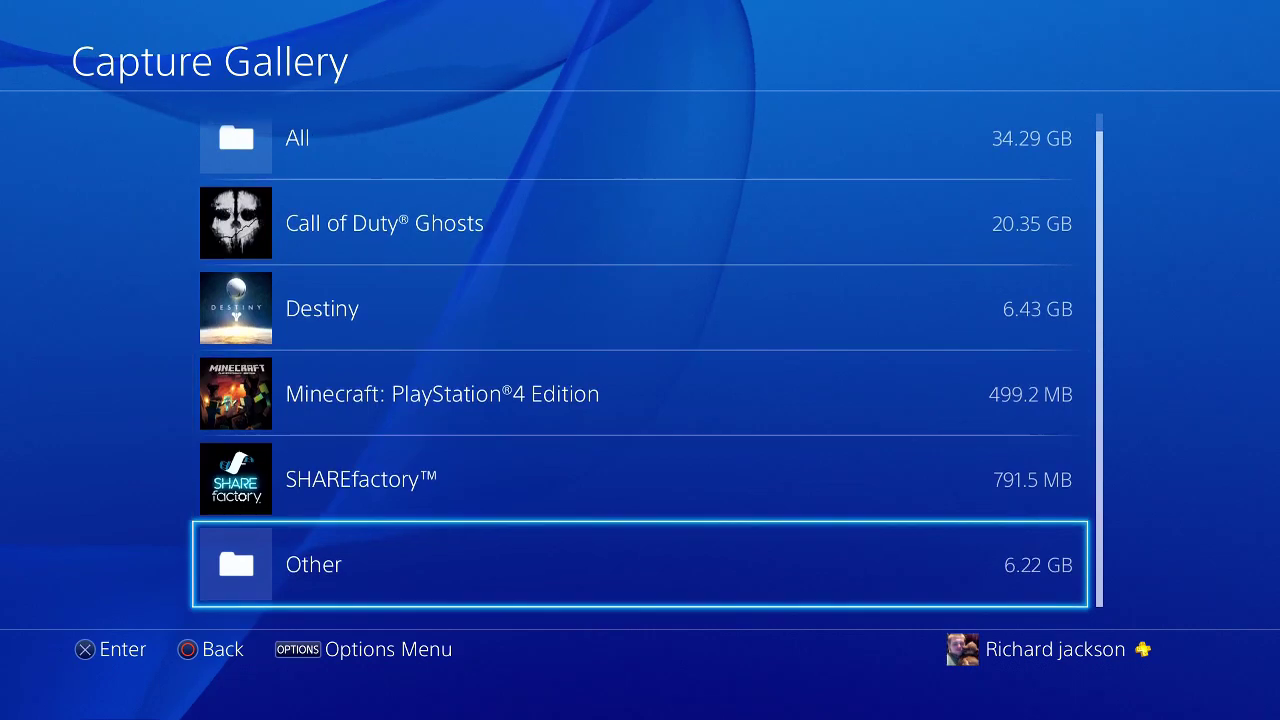
key("Return")
key("Escape")
key("Return")
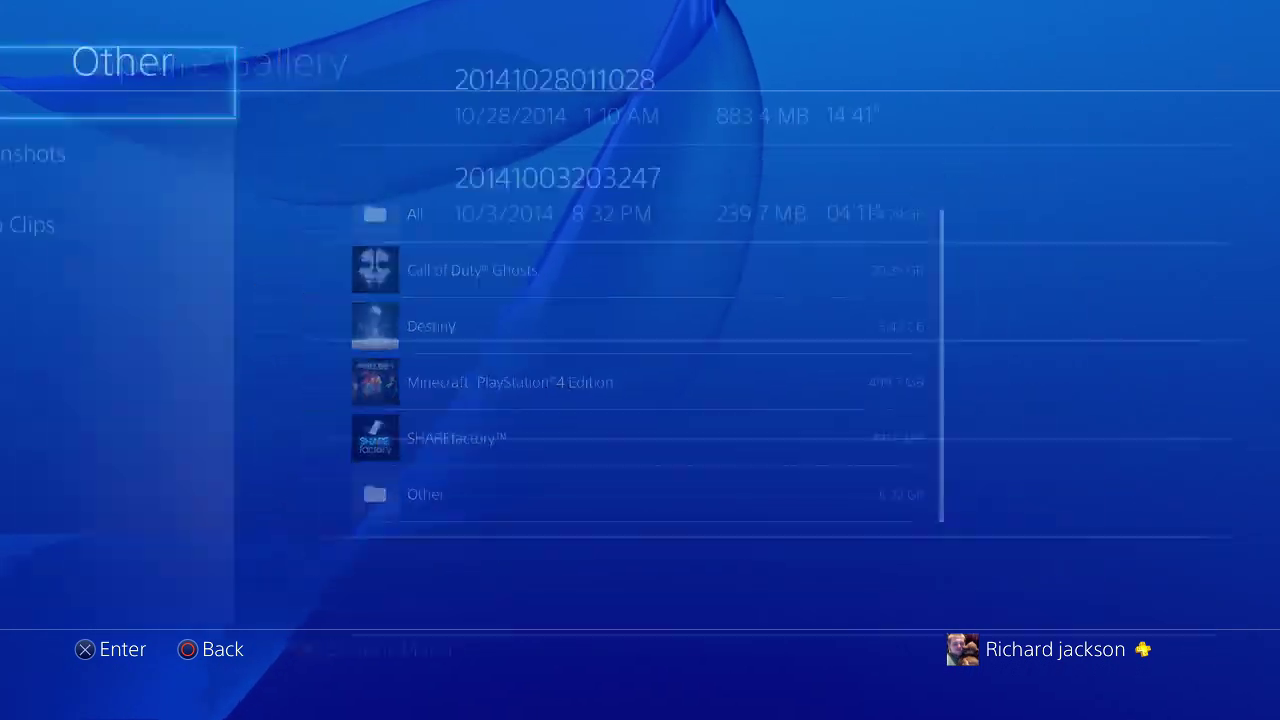
Step: Leave the Capture Gallery and look through the What's New activity feed
key("Escape")
key("Escape")
key("Left")
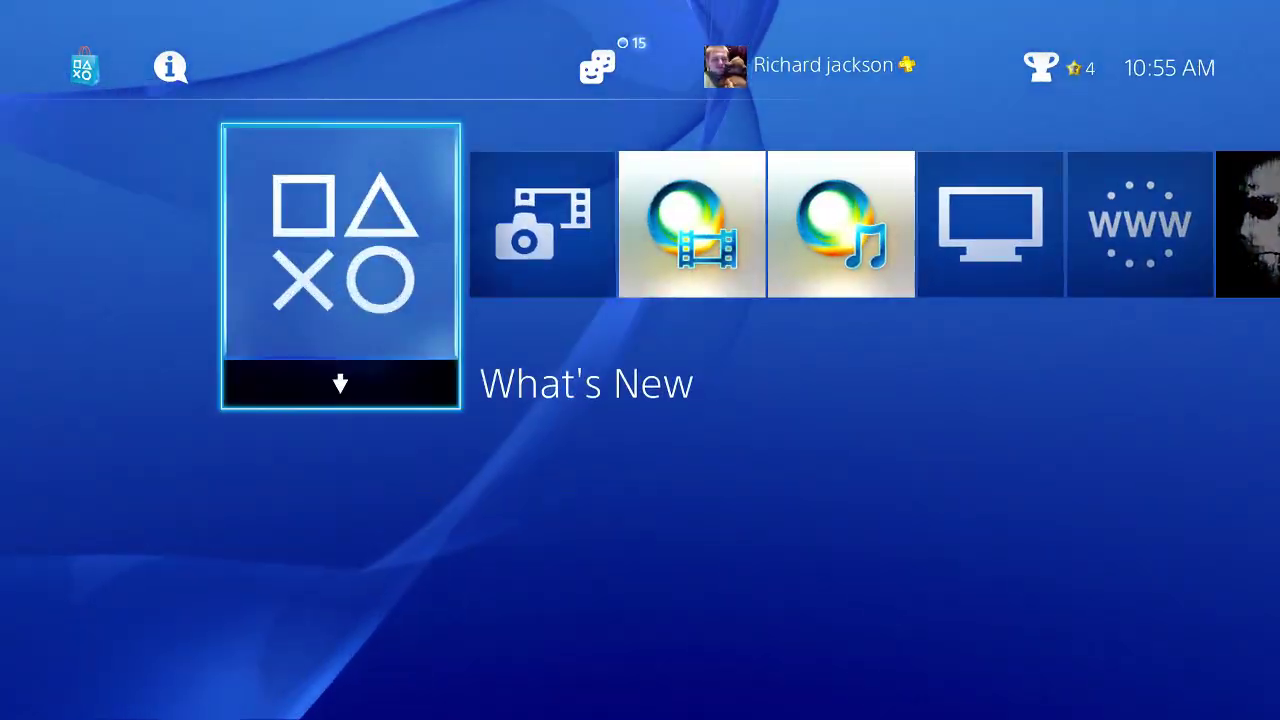
key("Down")
key("Down")
key("Down")
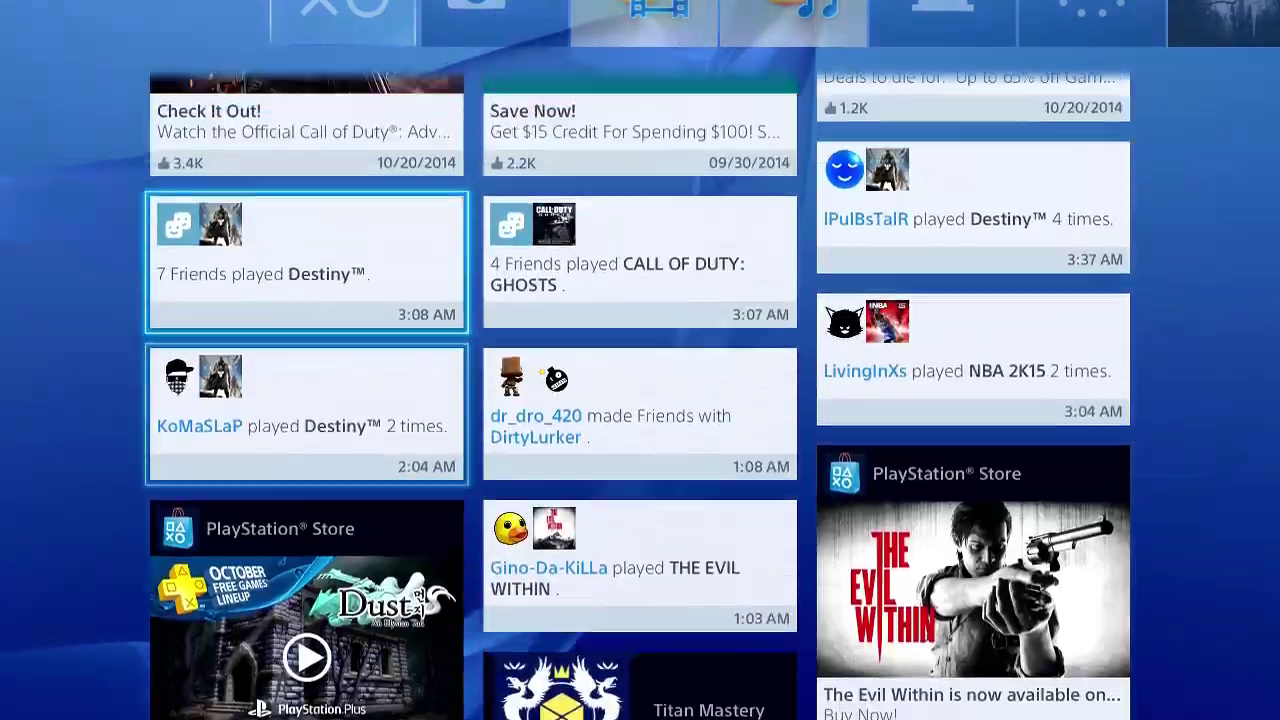
Step: Leave the What's New feed and open Notifications from the function area
key("Up")
key("Up")
key("Up")
key("Up")
key("Right")
key("Right")
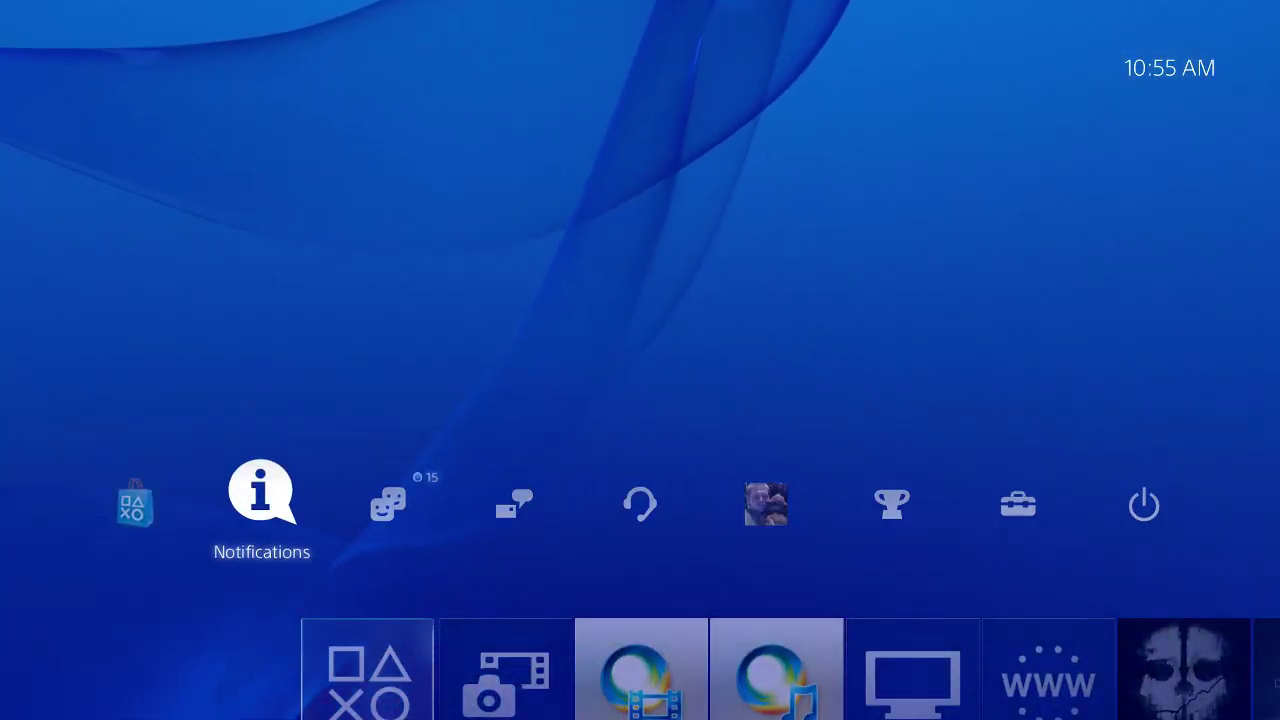
key("Return")
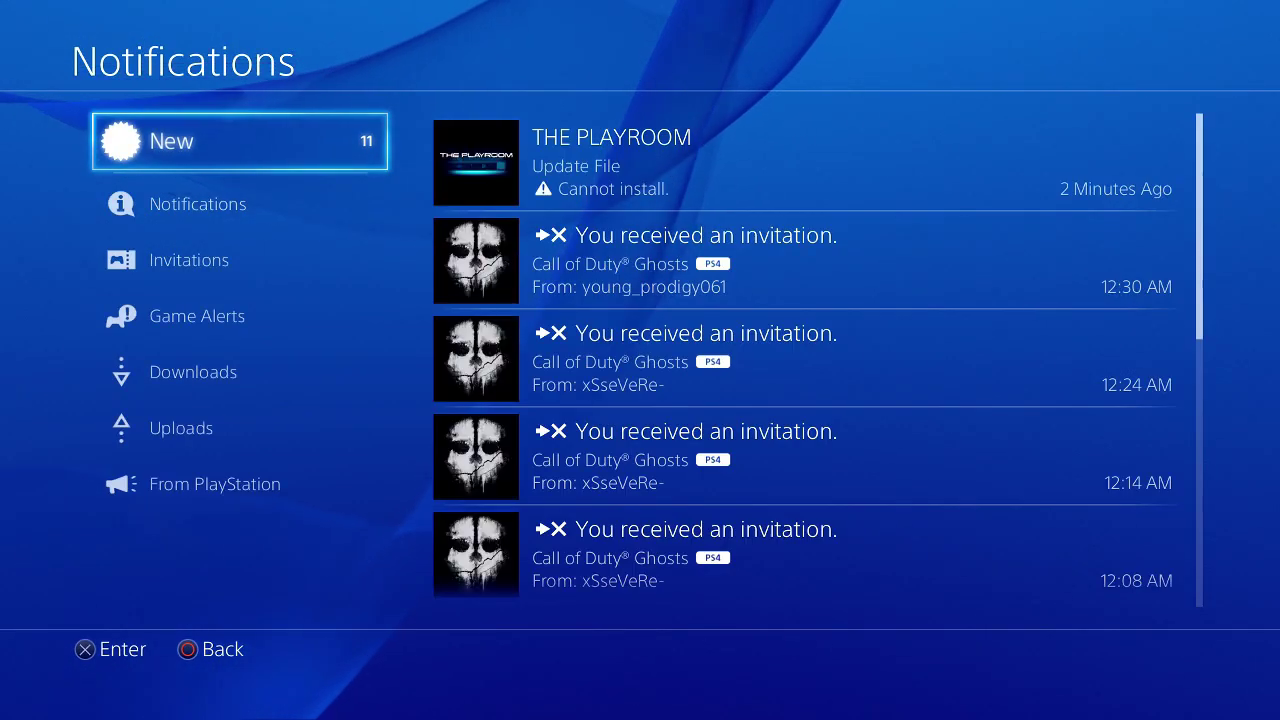
Step: Delete all the Call of Duty Ghosts entries from the Invitations list
key("Down")
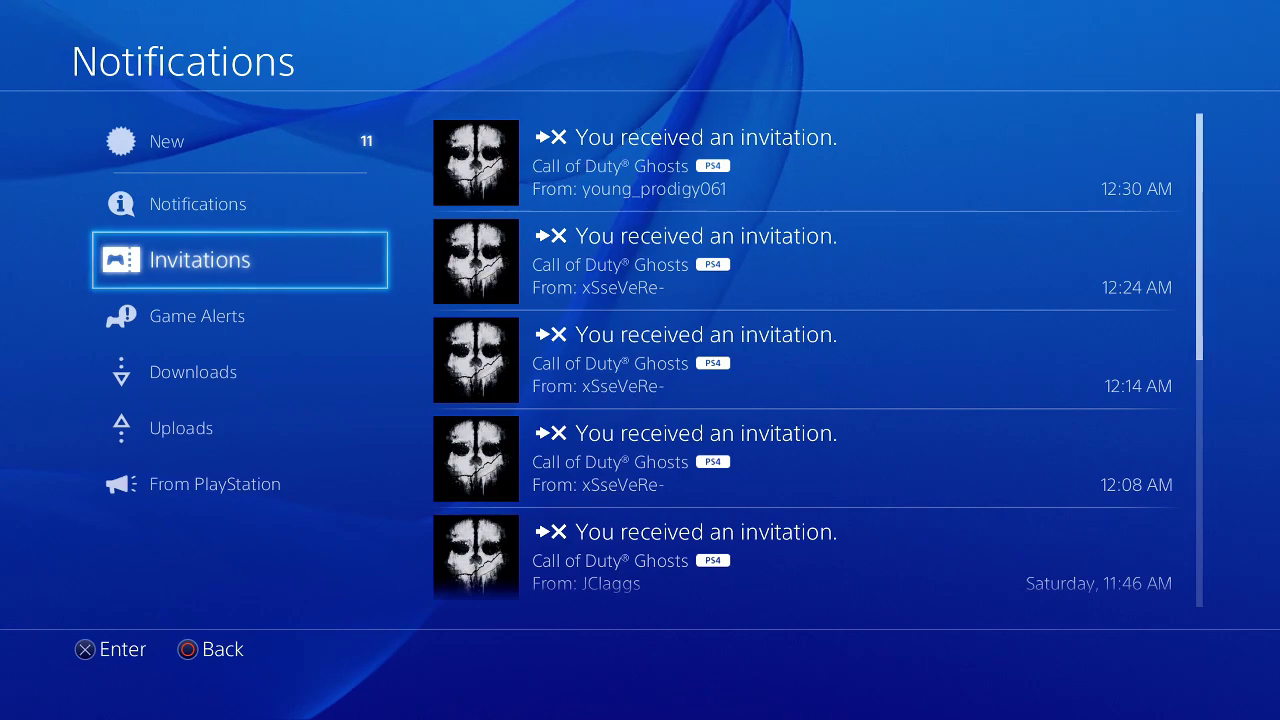
key("Return")
key("Return")
key("Return")
key("Return")
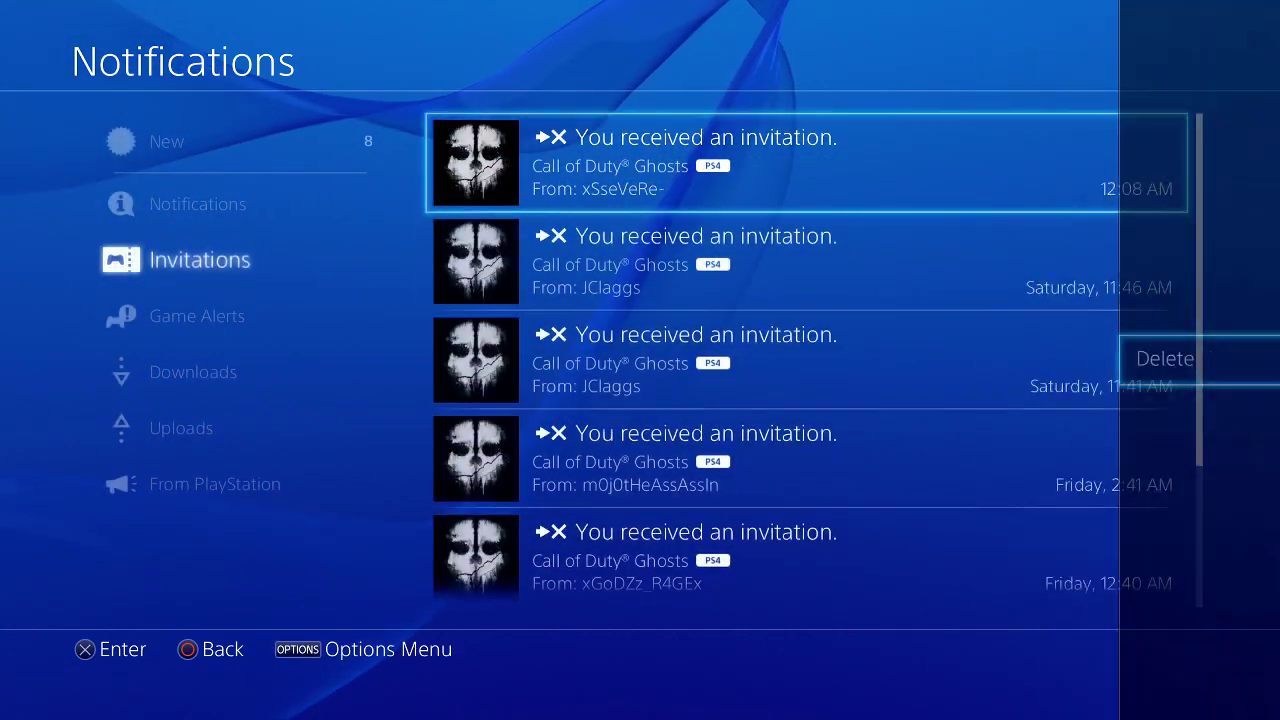
key("Return")
key("Return")
key("Return")
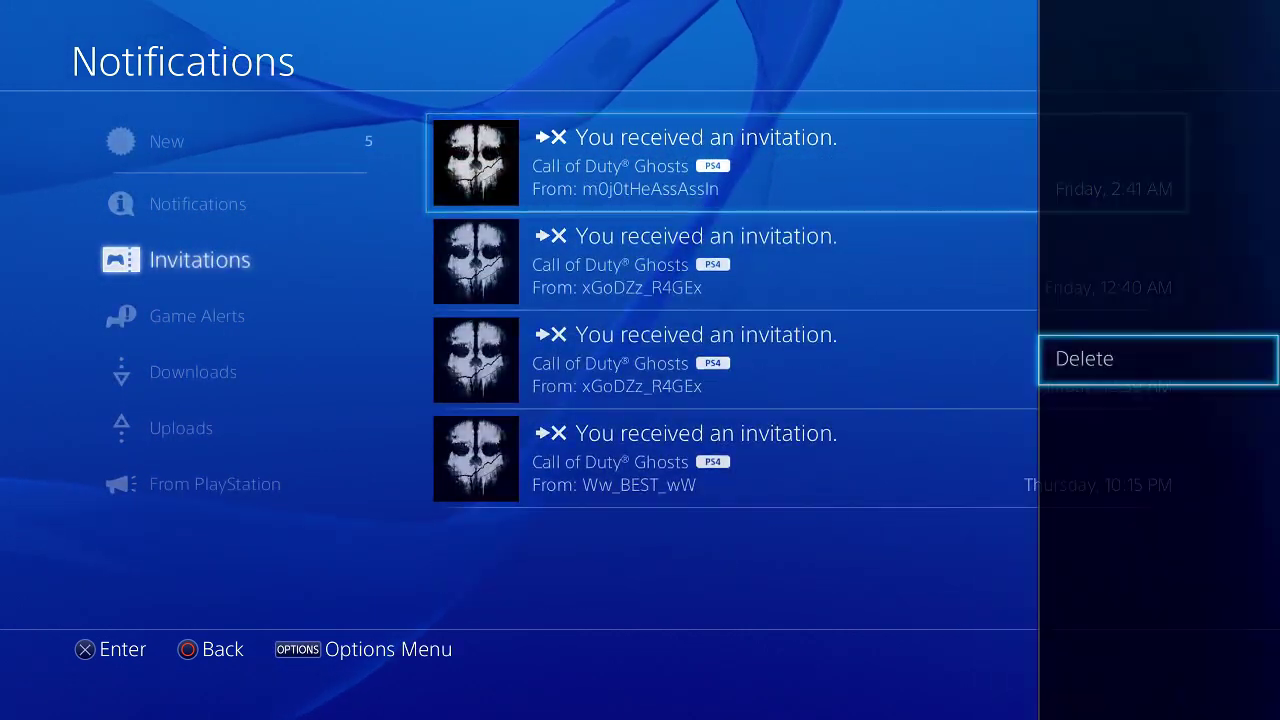
key("Return")
key("Return")
key("Return")
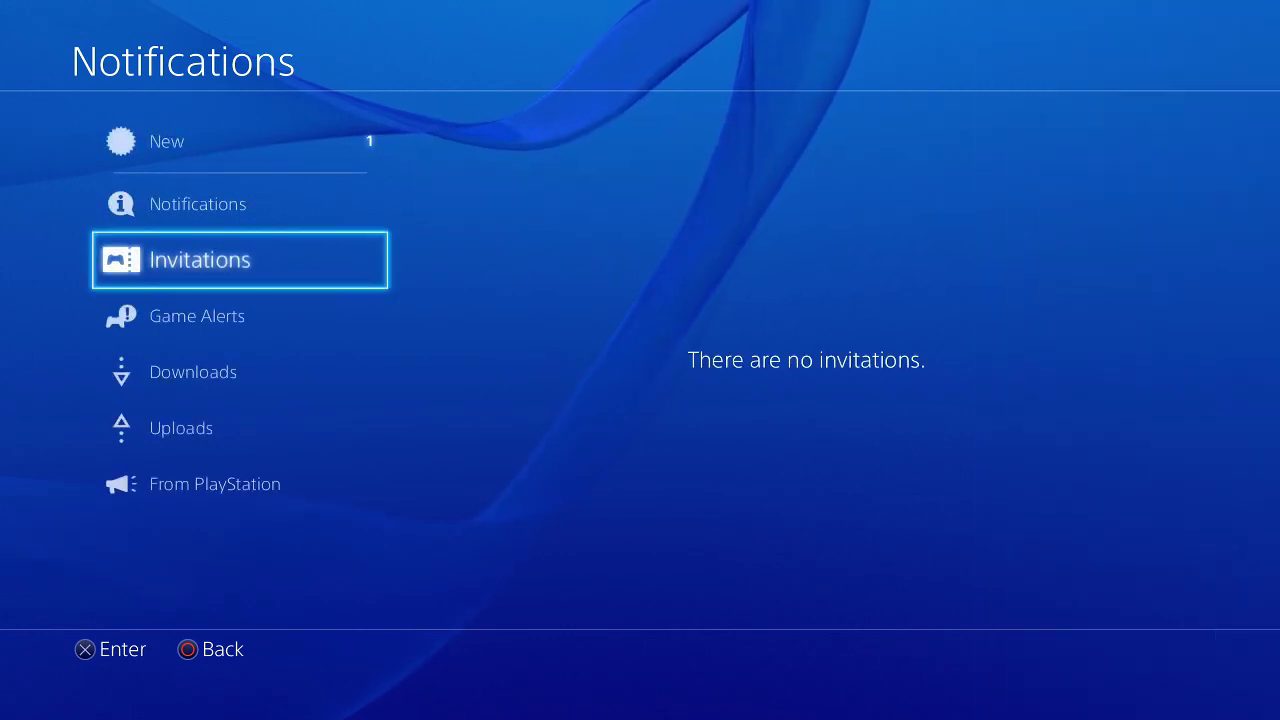
Step: Check the options for the new THE PLAYROOM notification and for the uploaded Call of Duty Ghosts saved data
key("Menu")
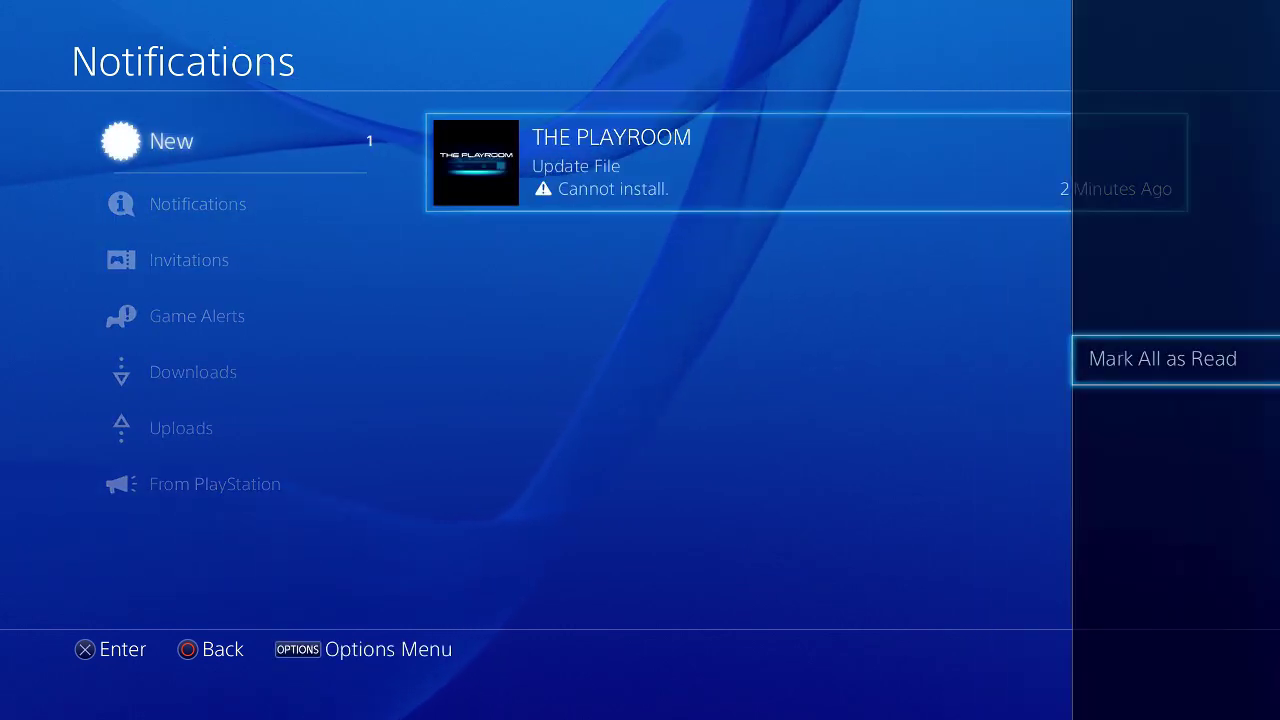
key("Escape")
key("Return")
key("Escape")
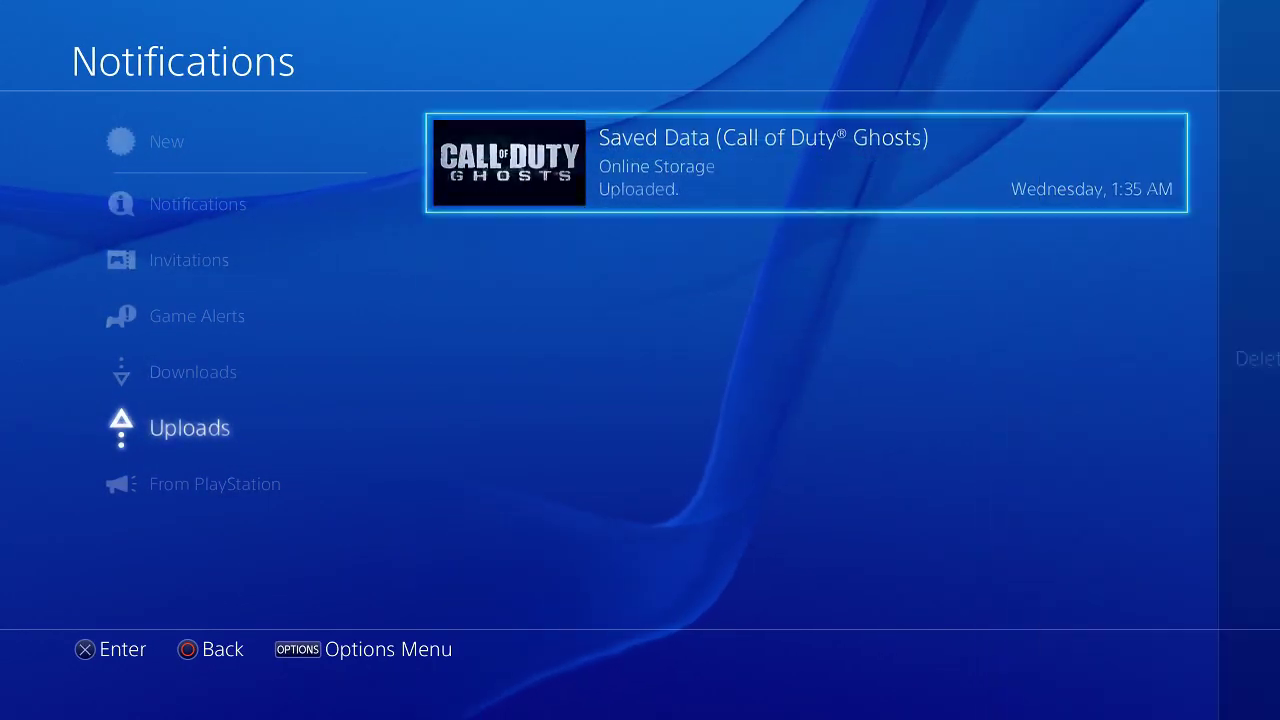
Step: Look through the Downloads list, covering THE PLAYROOM and System Software: Version 2.00
key("Up")
key("Right")
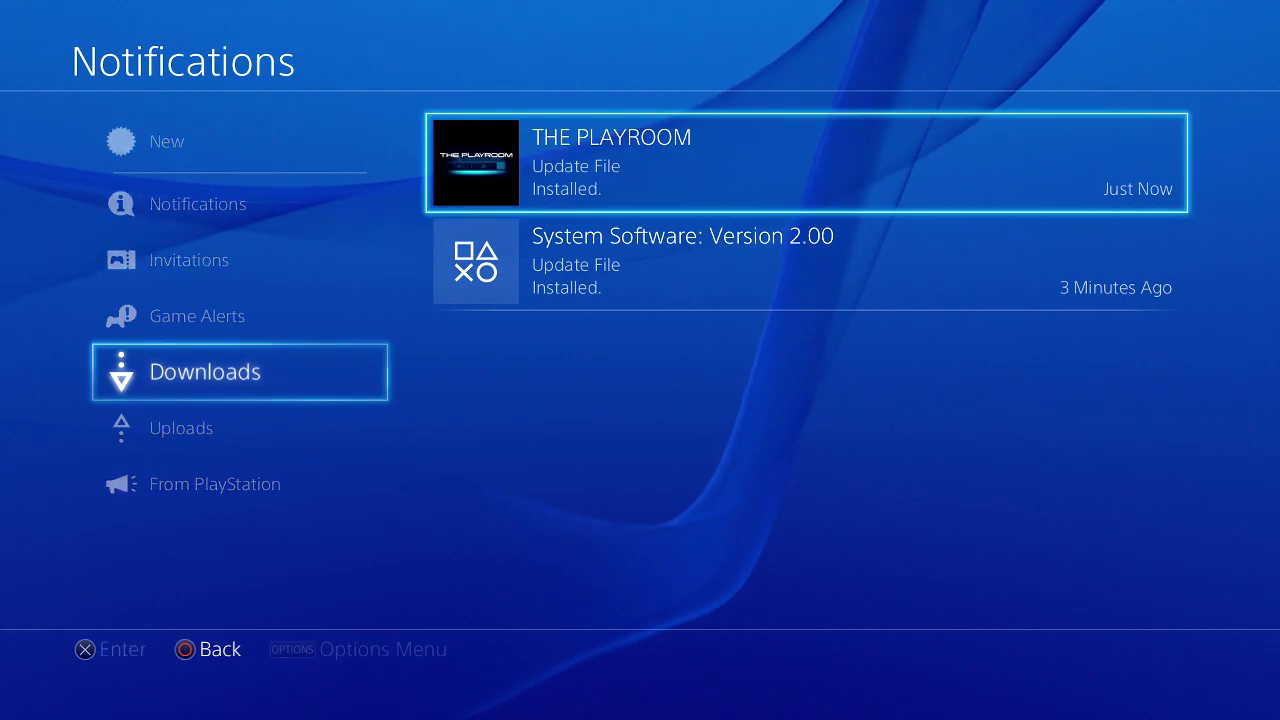
key("Down")
key("Up")
key("Down")
key("Up")
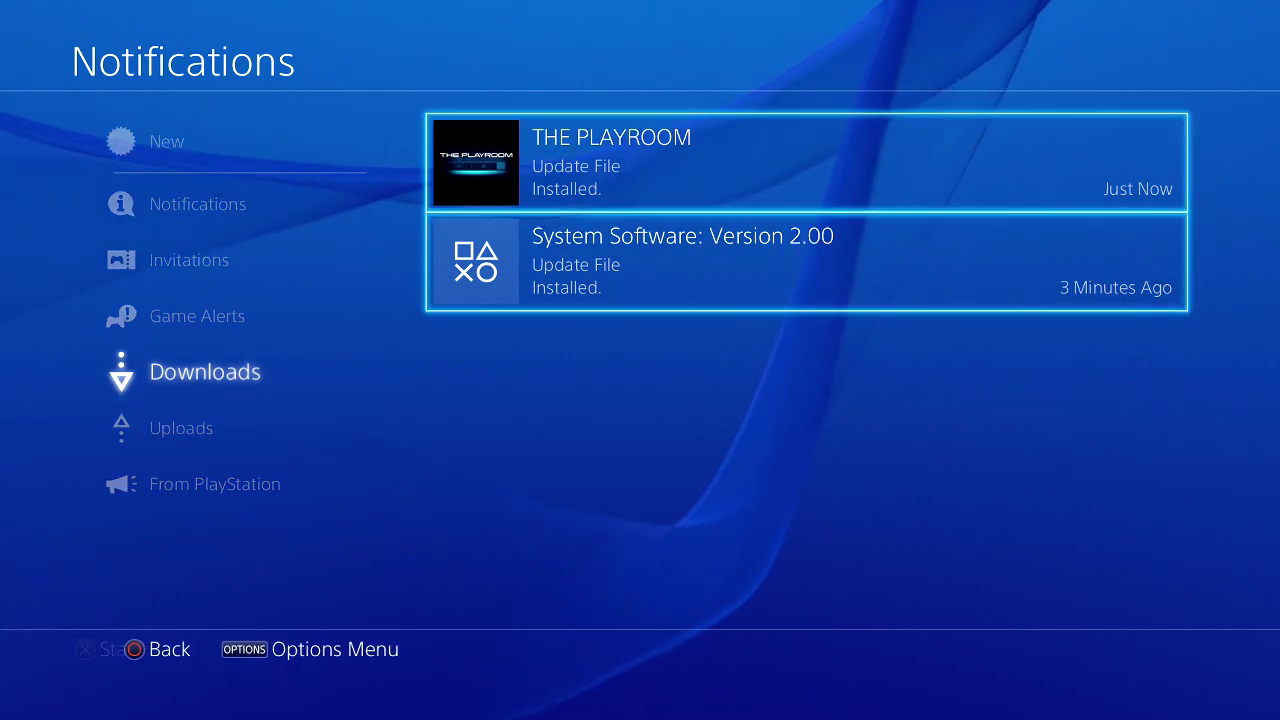
Step: Check the Invitations list and look through the entries in the Notifications category
key("Left")
key("Up")
key("Up")
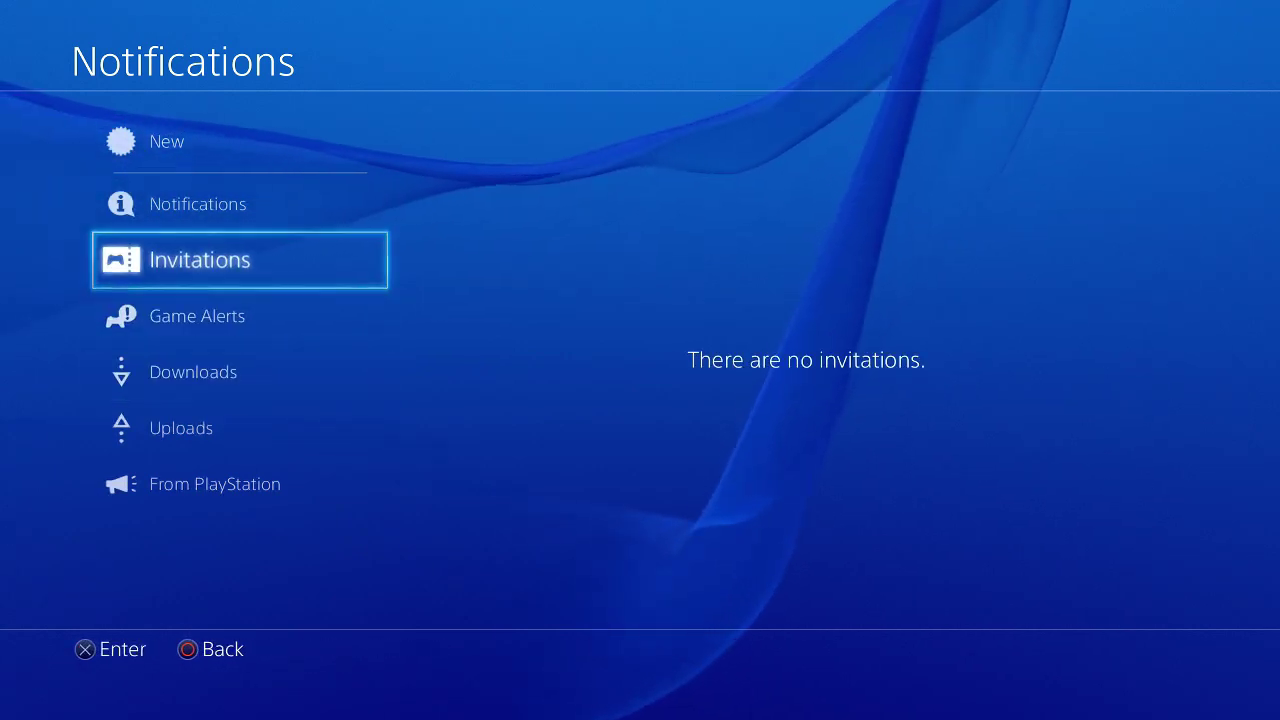
key("Up")
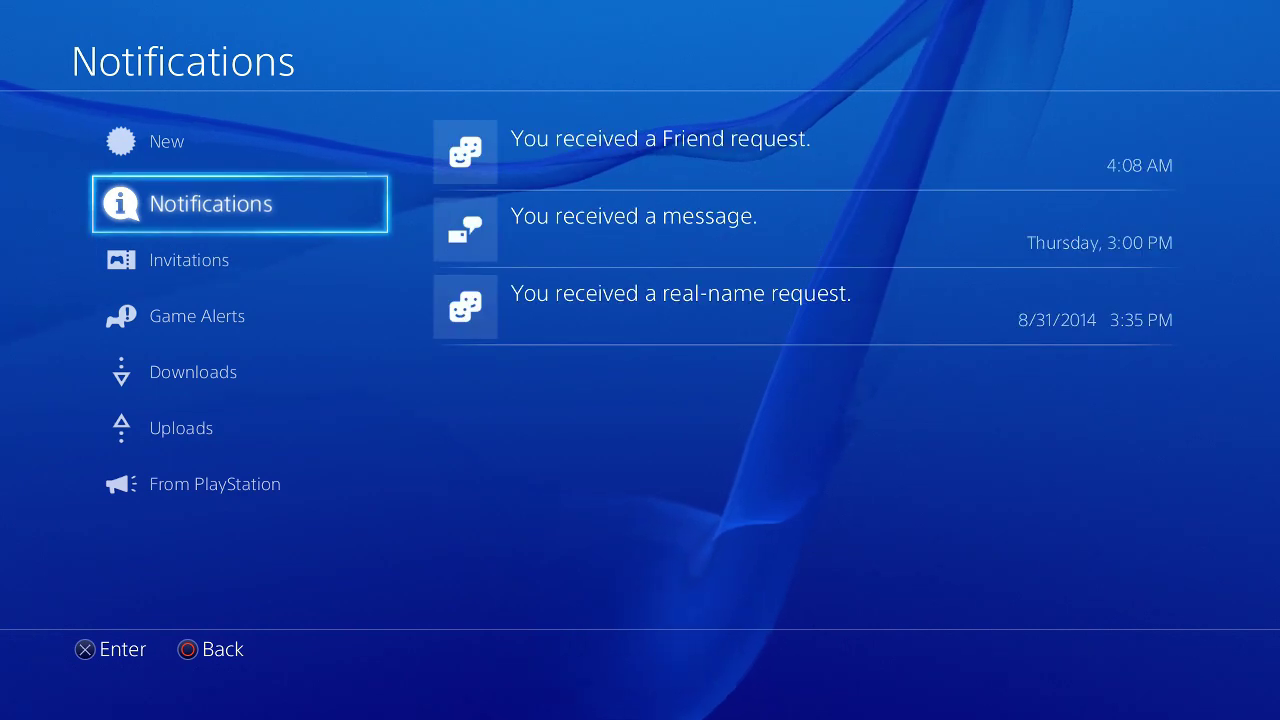
key("Right")
key("Down")
key("Down")
key("Left")
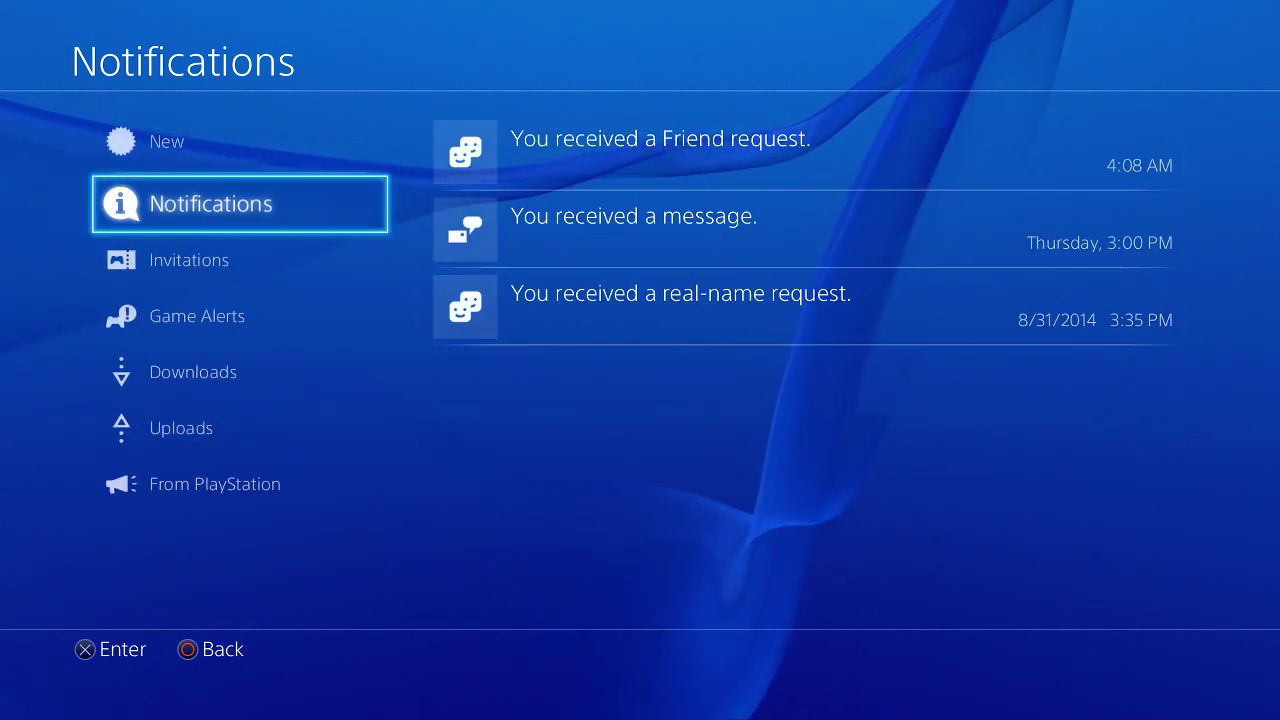
Step: Leave Notifications and open Party from the function area
key("Escape")
key("Right")
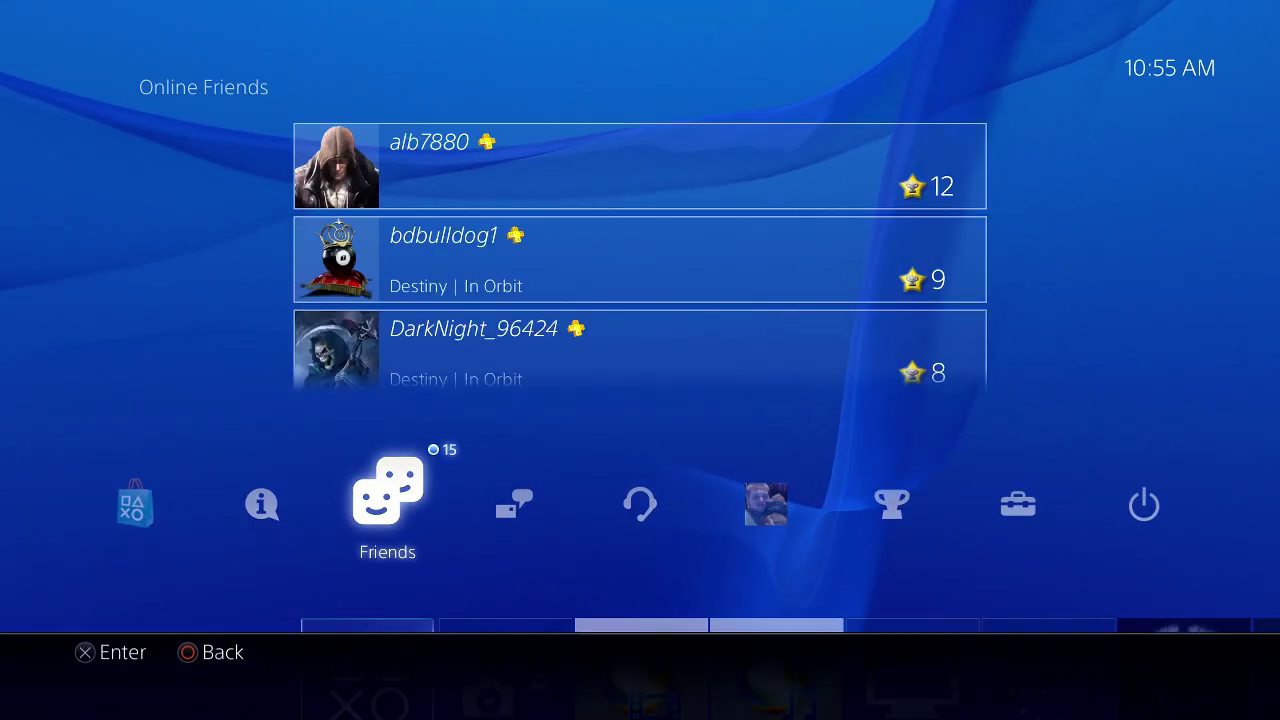
key("Right")
key("Right")
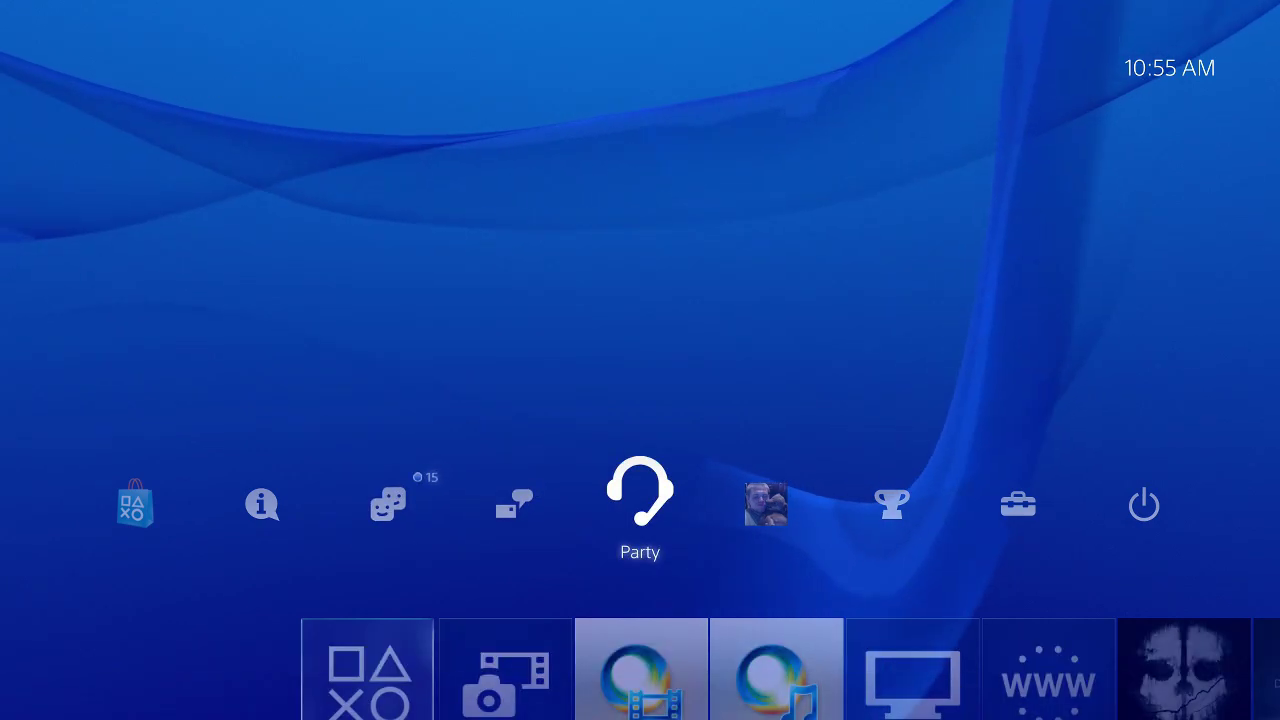
key("Return")
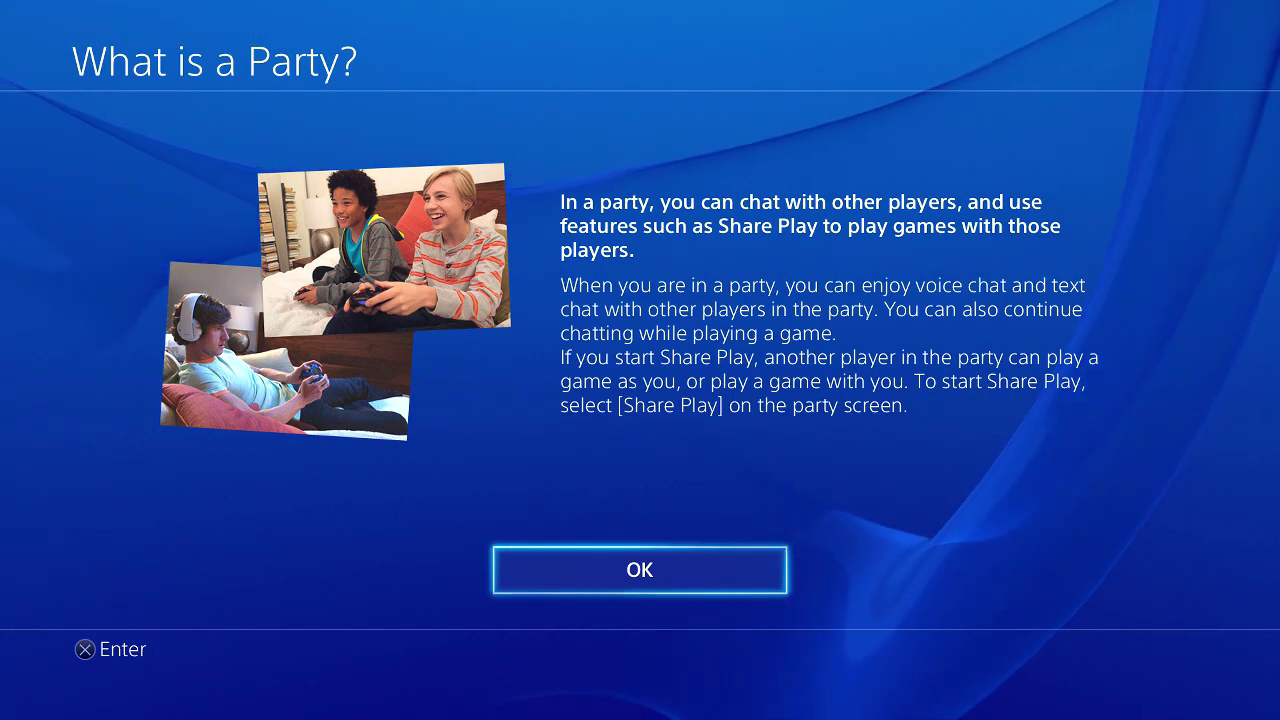
Step: Dismiss the What is a Party? introduction and look through the list of parties
key("Return")
key("Down")
key("Down")
key("Down")
key("Down")
key("Down")
key("Down")
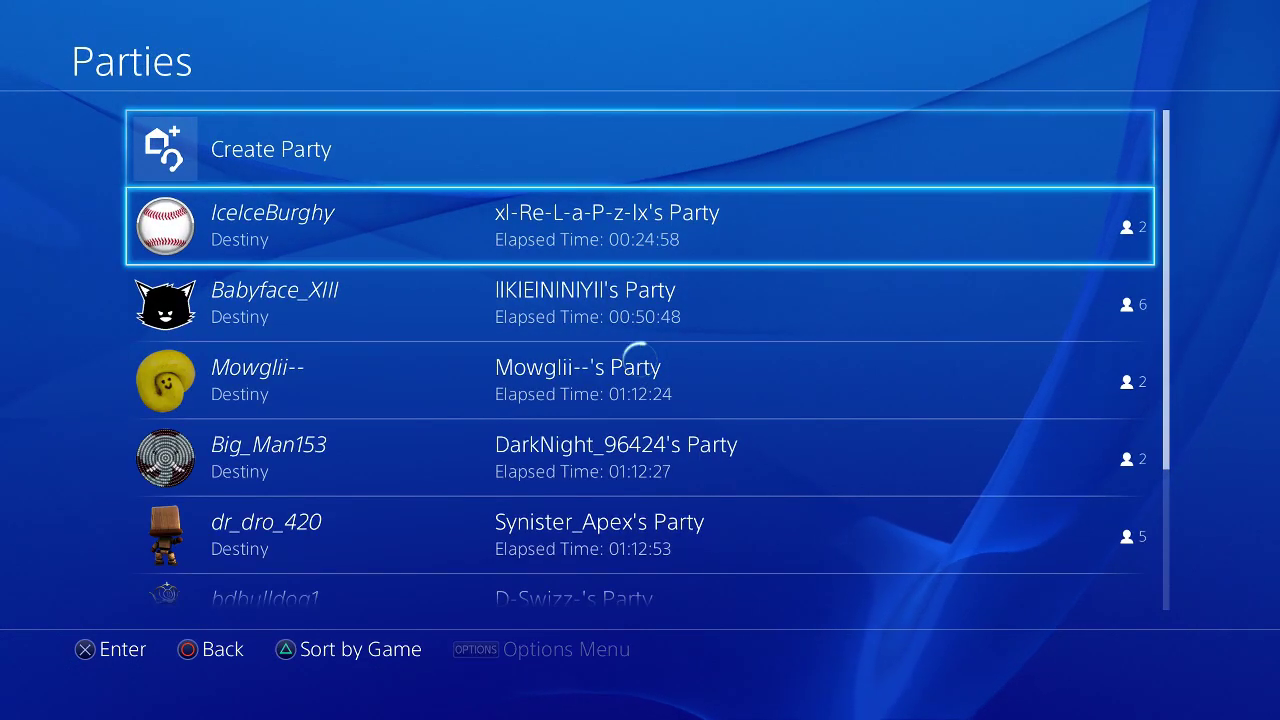
Step: Check the options available for the last party in the list, then return to Create Party
key("Down")
key("Down")
key("Menu")
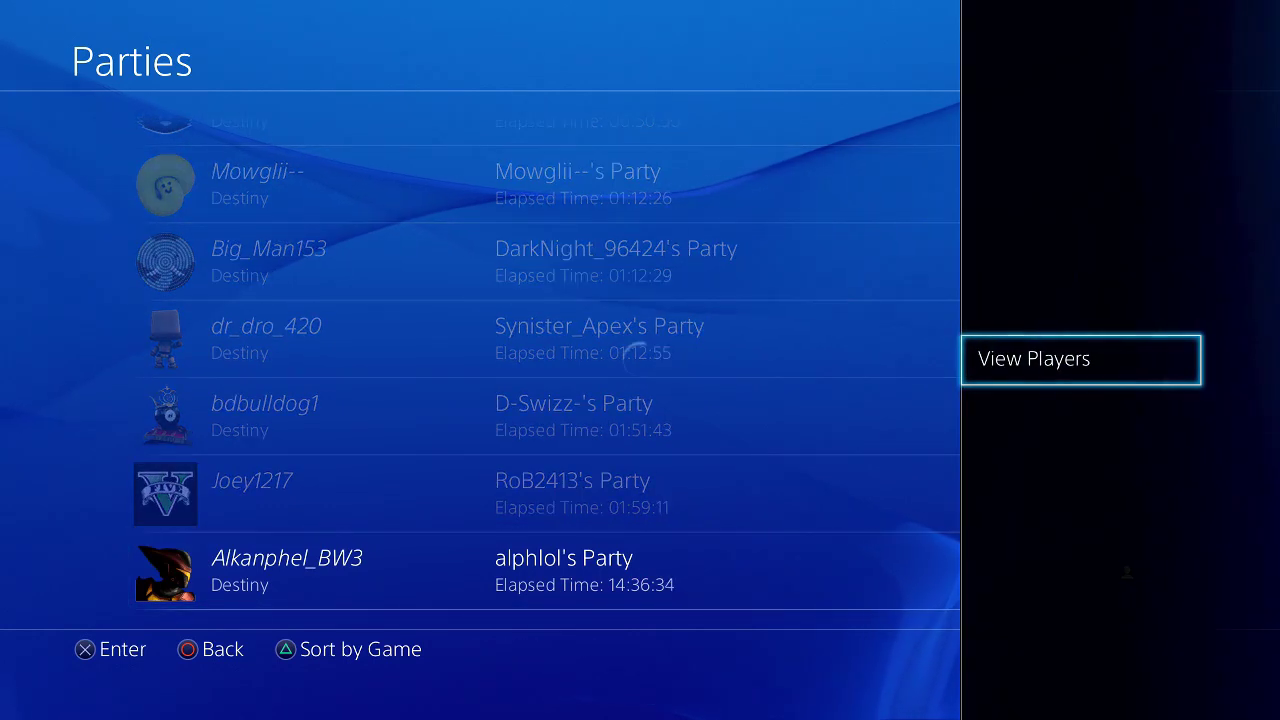
key("Escape")
key("Up")
key("Up")
key("Up")
key("Up")
key("Up")
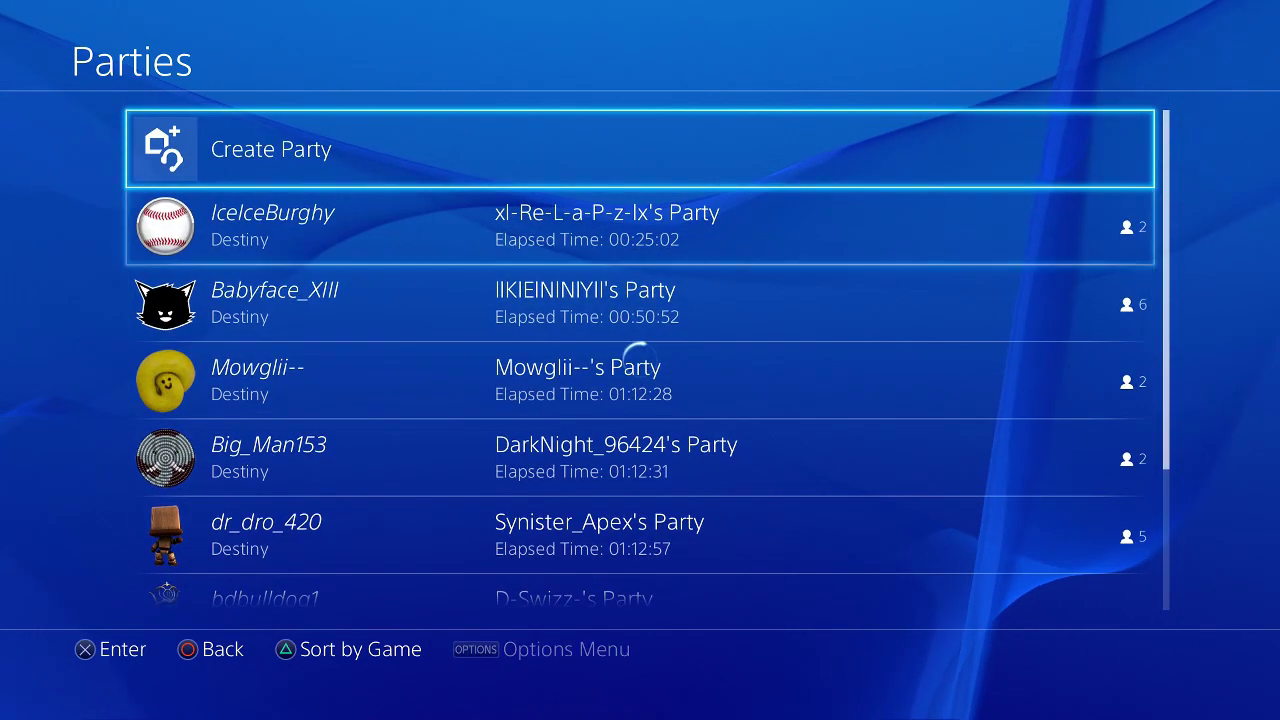
Step: Sort the parties by game and leave the Parties list
key("Down")
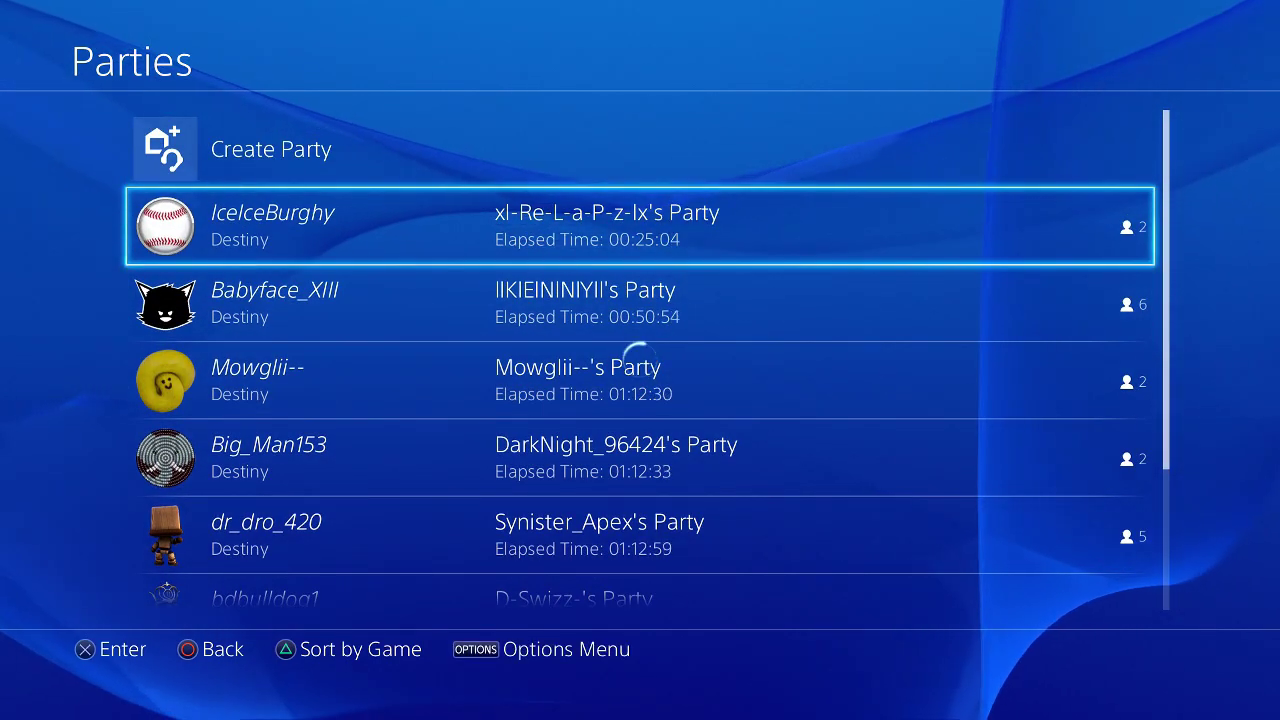
key("y")
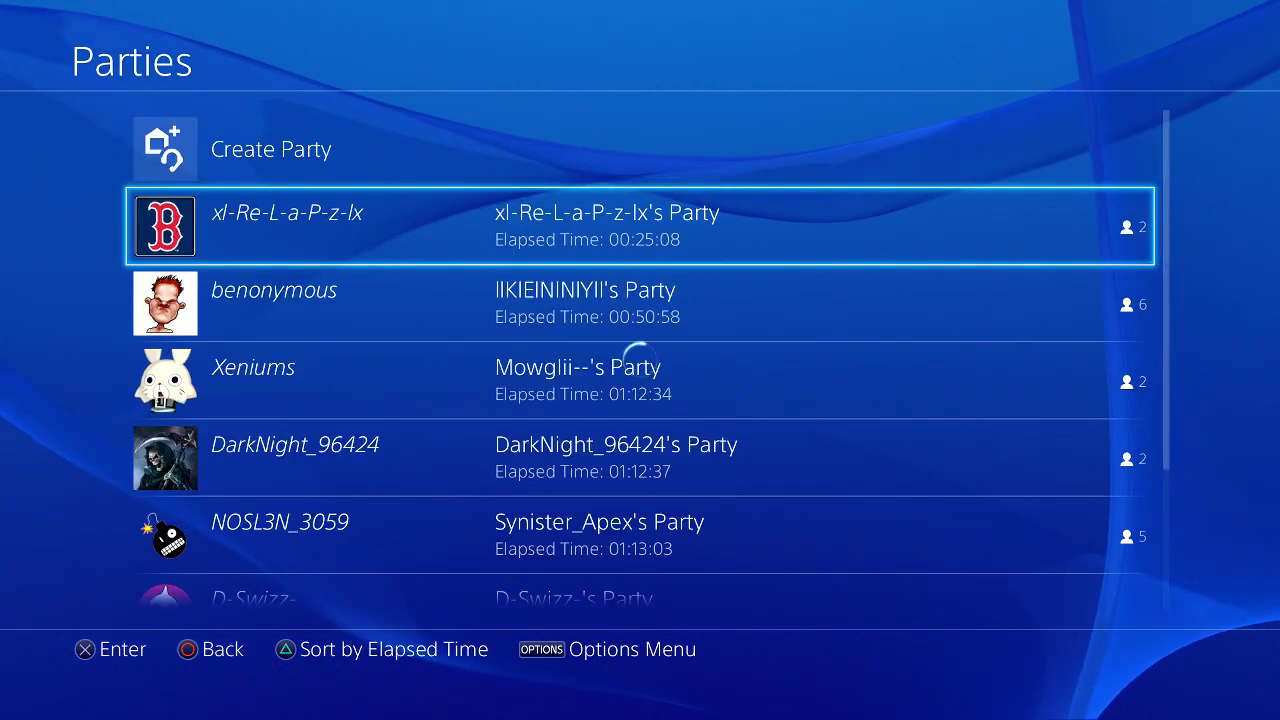
key("Down")
key("Escape")
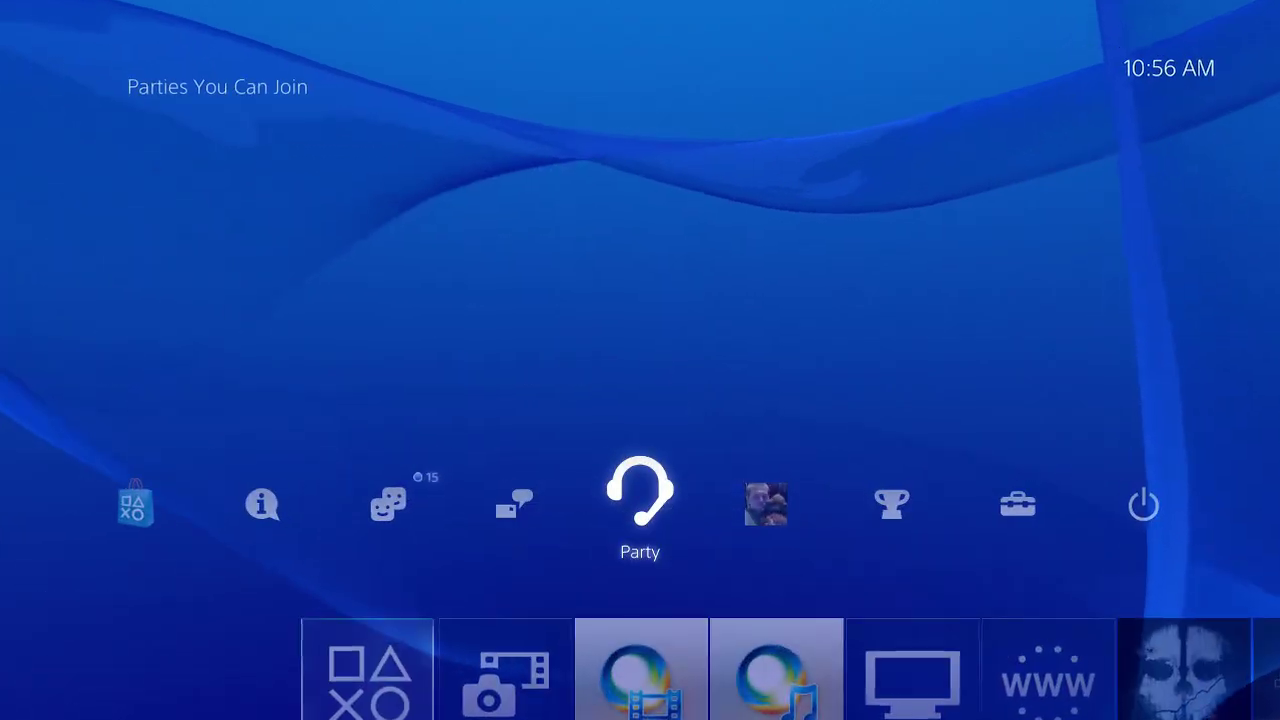
Step: Reopen Party, examine the Create Party form with its name and Make This Party Private option, and cancel it
key("Right")
key("Left")
key("Return")
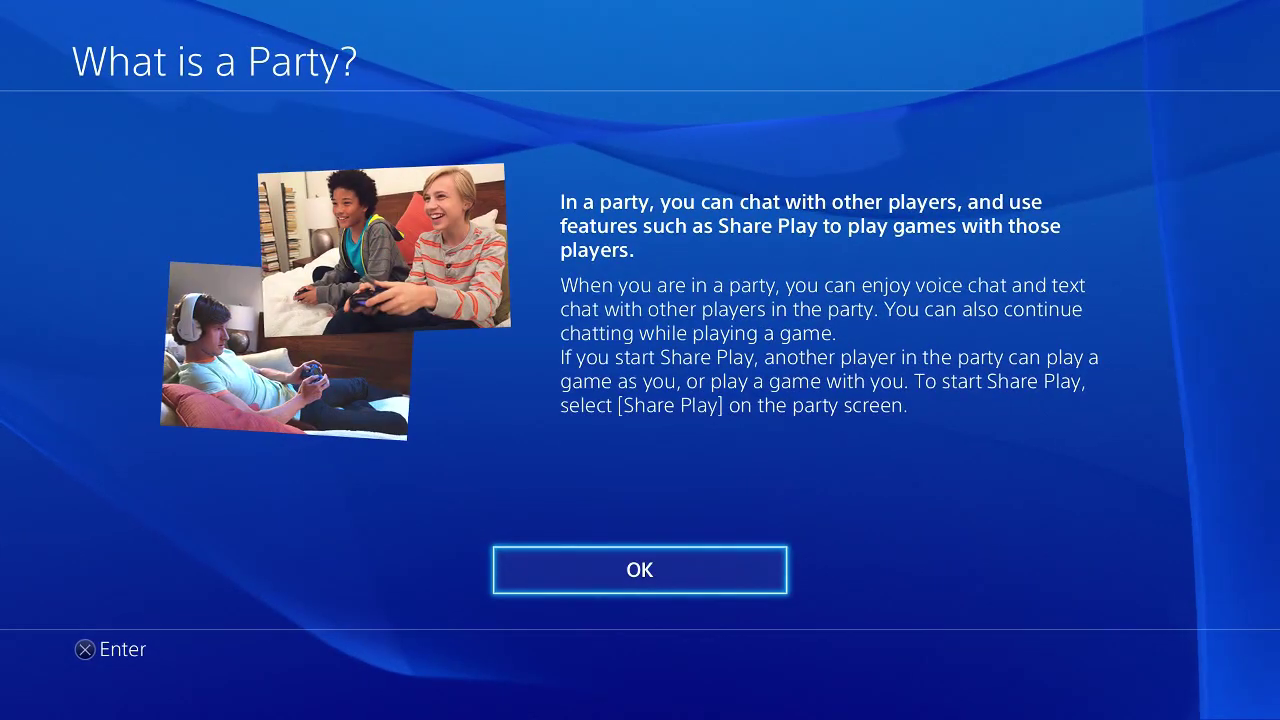
key("Return")
key("Return")
key("Up")
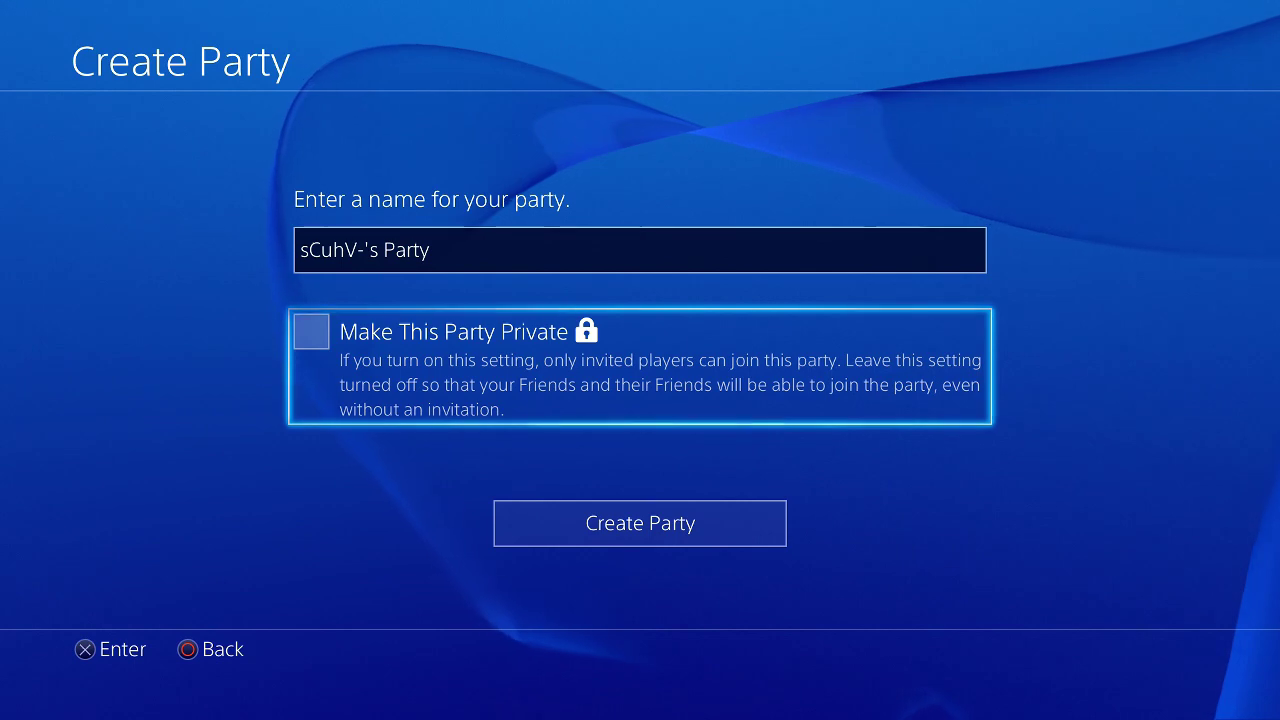
key("Escape")
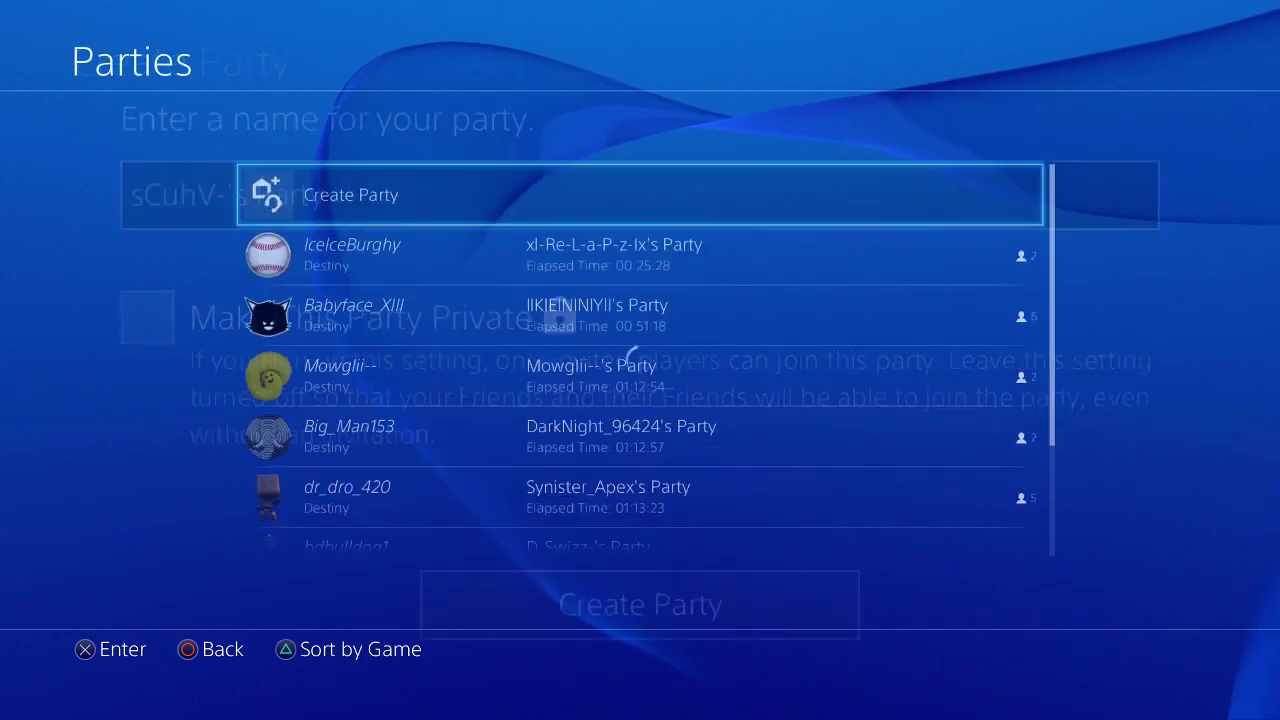
Step: Look through the list of parties to its last entry and return to the function area
key("Down")
key("Down")
key("Down")
key("Down")
key("Down")
key("Down")
key("Down")
key("Down")
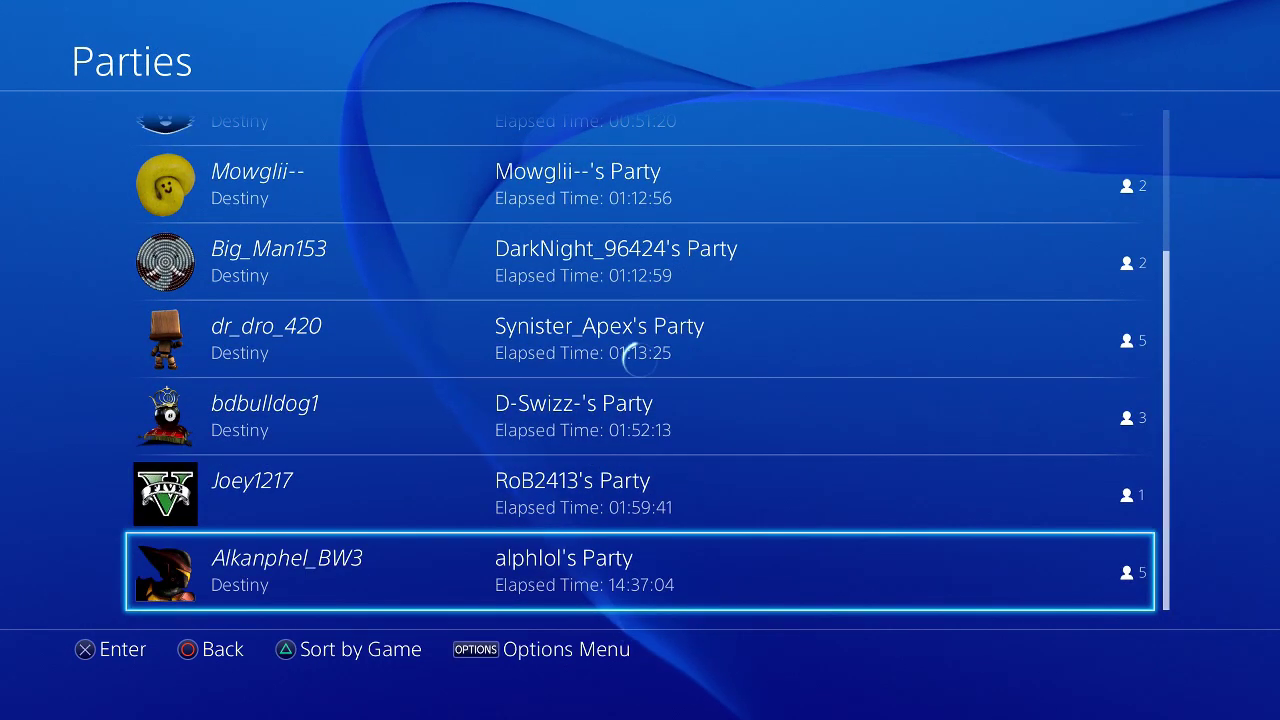
key("super")
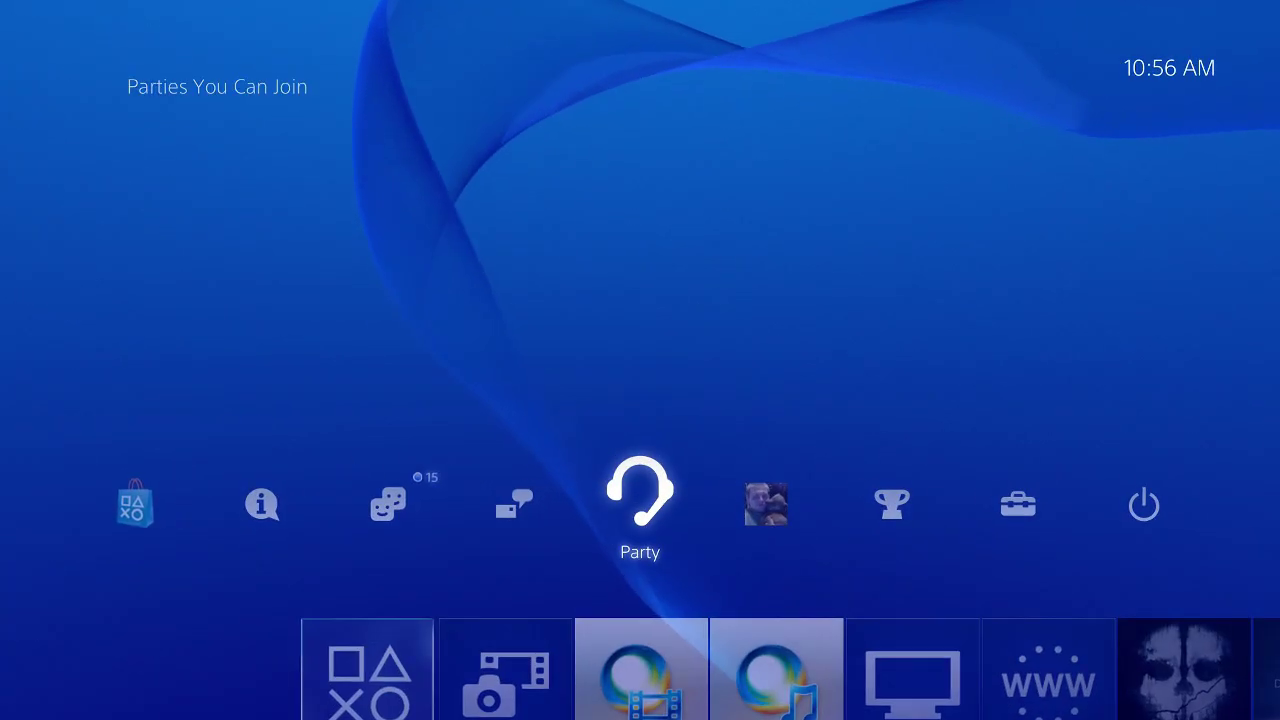
Step: Open Profile, look through its Recent Activities, Introduction and Friends sections, and leave it
key("Right")
key("Right")
key("Left")
key("Return")
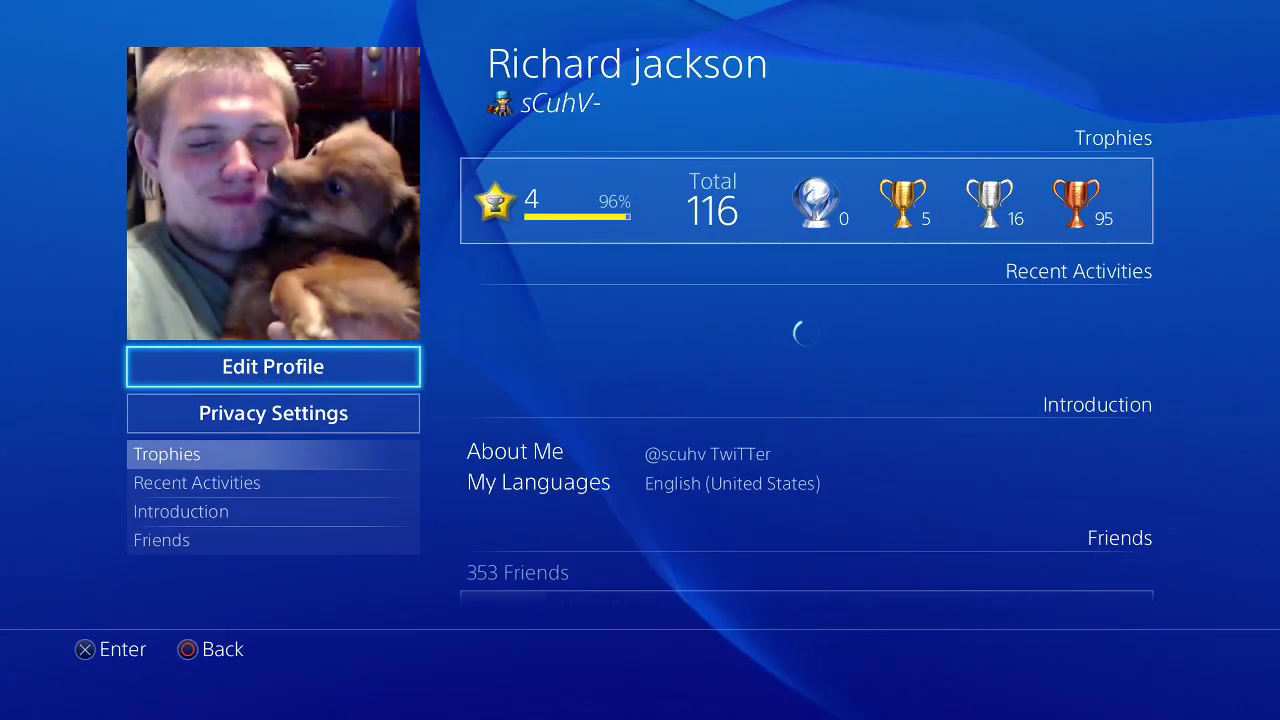
key("Down")
key("Down")
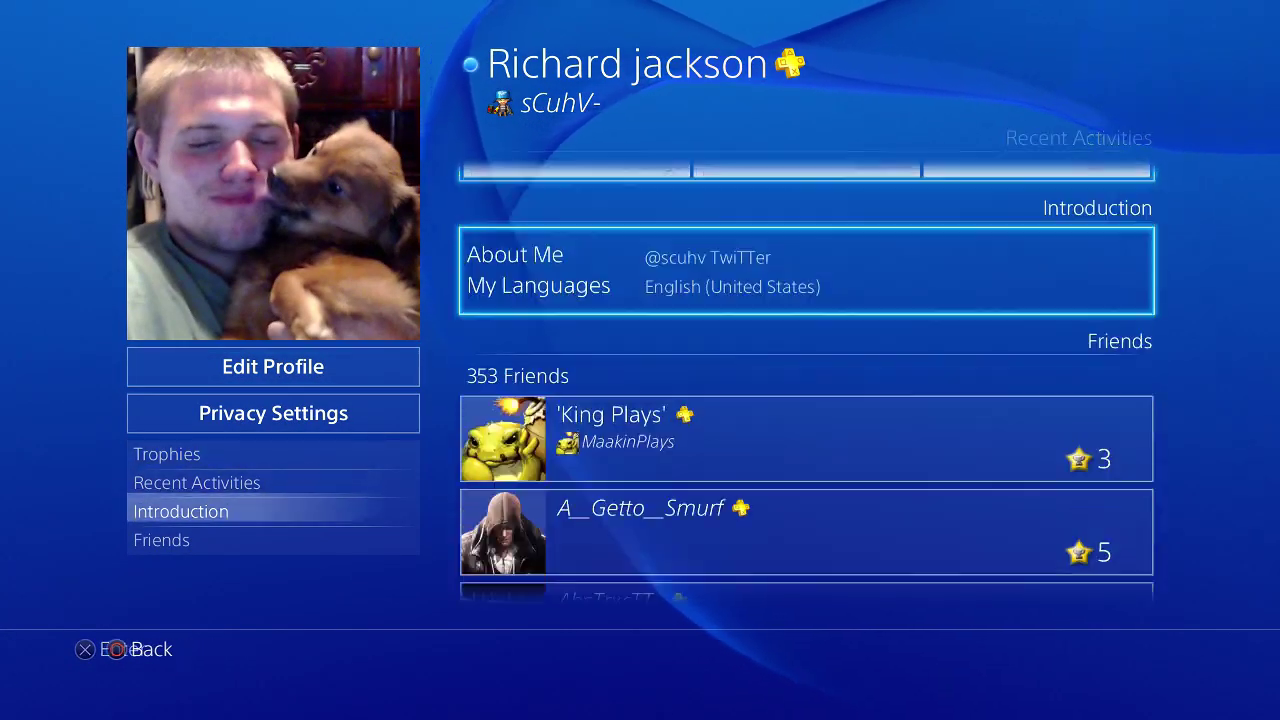
key("Down")
key("Up")
key("Up")
key("Up")
key("Escape")
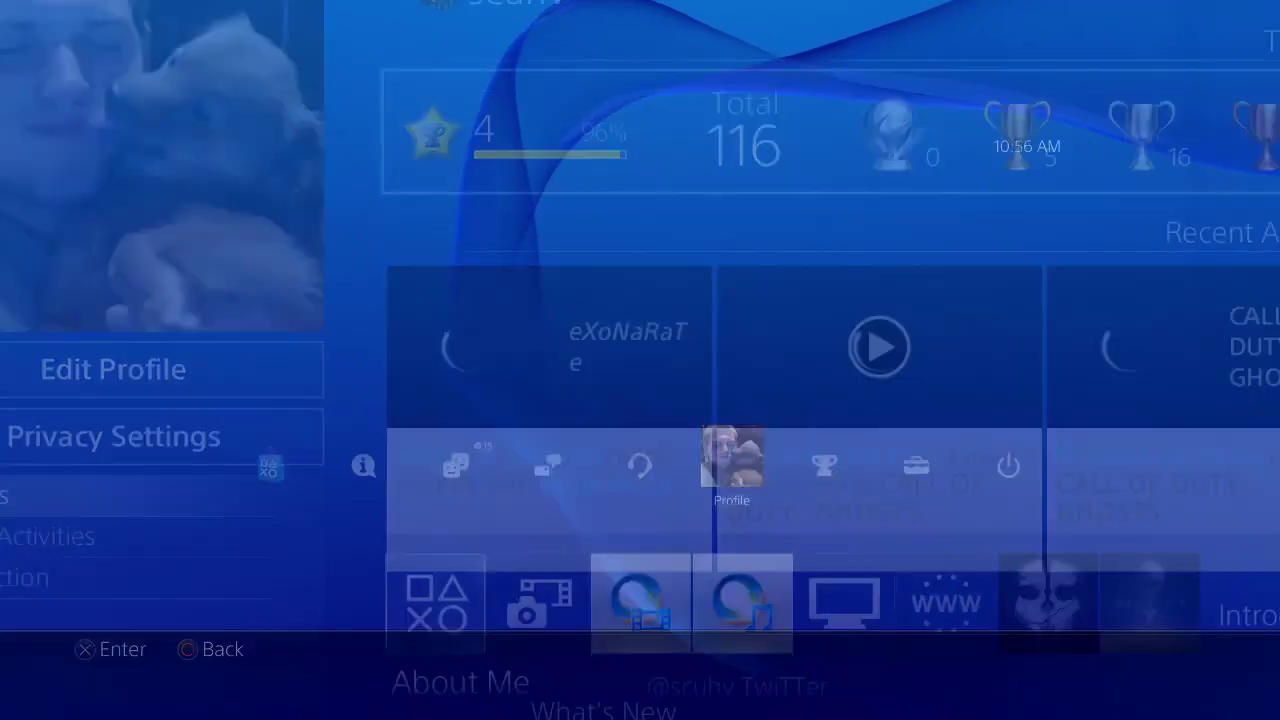
Step: Open Trophies, look through the first games in the list, and go back to the function area
key("Right")
key("Return")
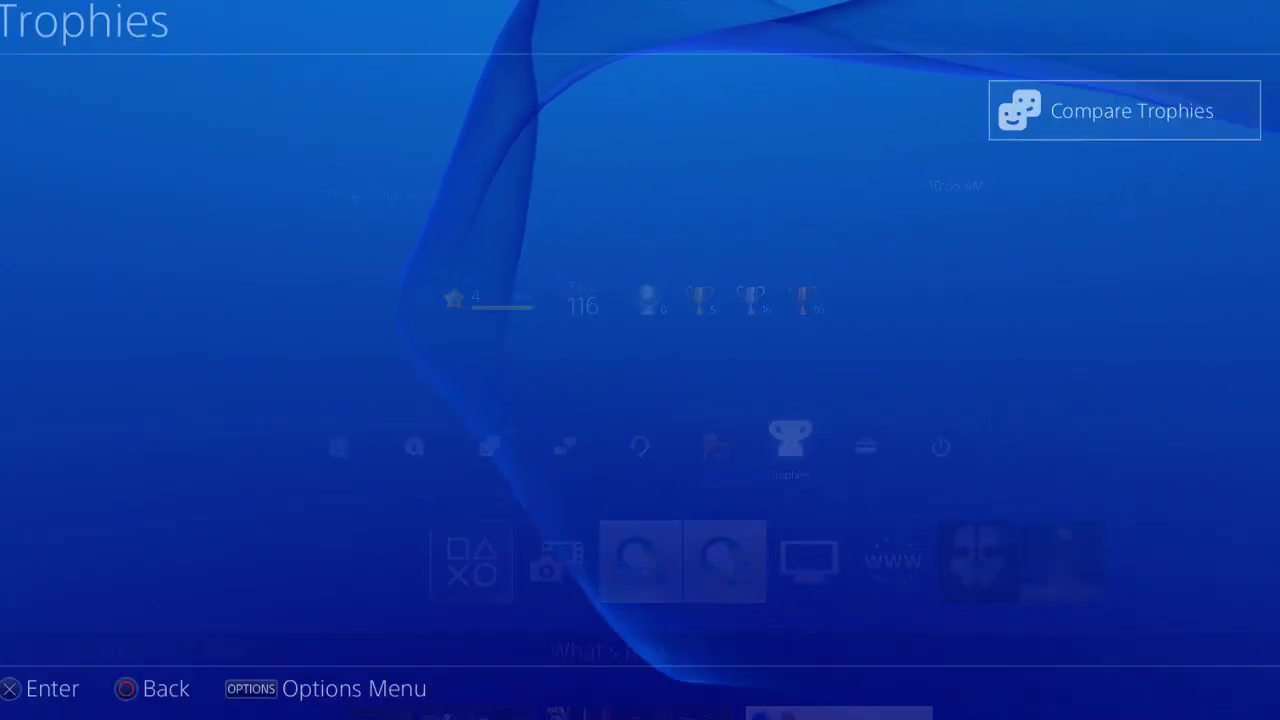
key("Down")
key("Down")
key("Down")
key("Down")
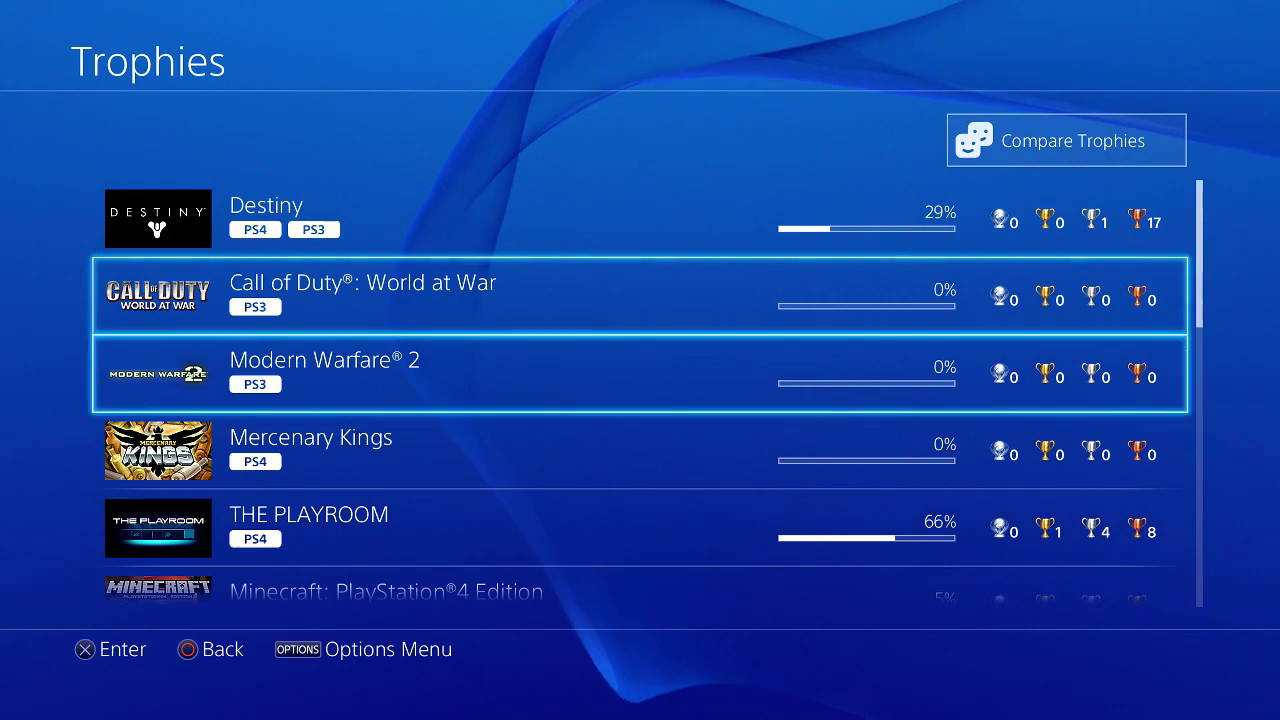
key("Escape")
Step: Open Notifications, glance through its categories as far as Invitations, and leave it
key("Left")
key("Left")
key("Left")
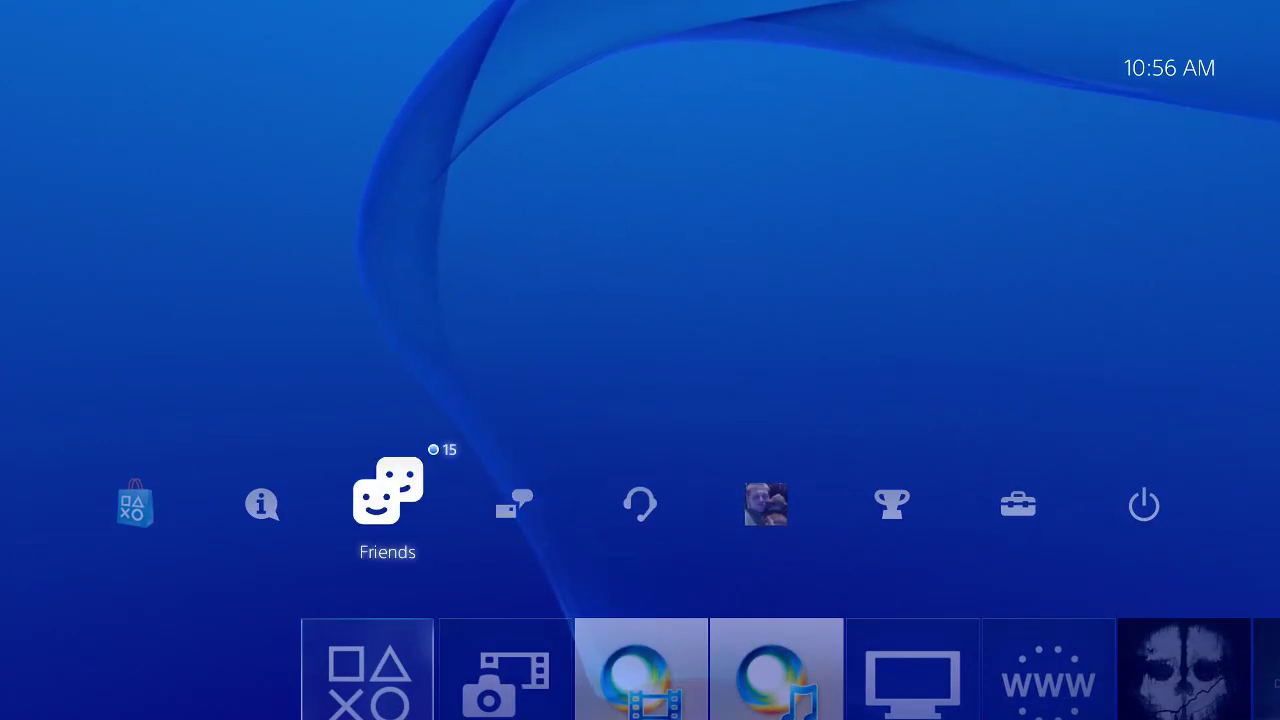
key("Left")
key("Return")
key("Down")
key("Down")
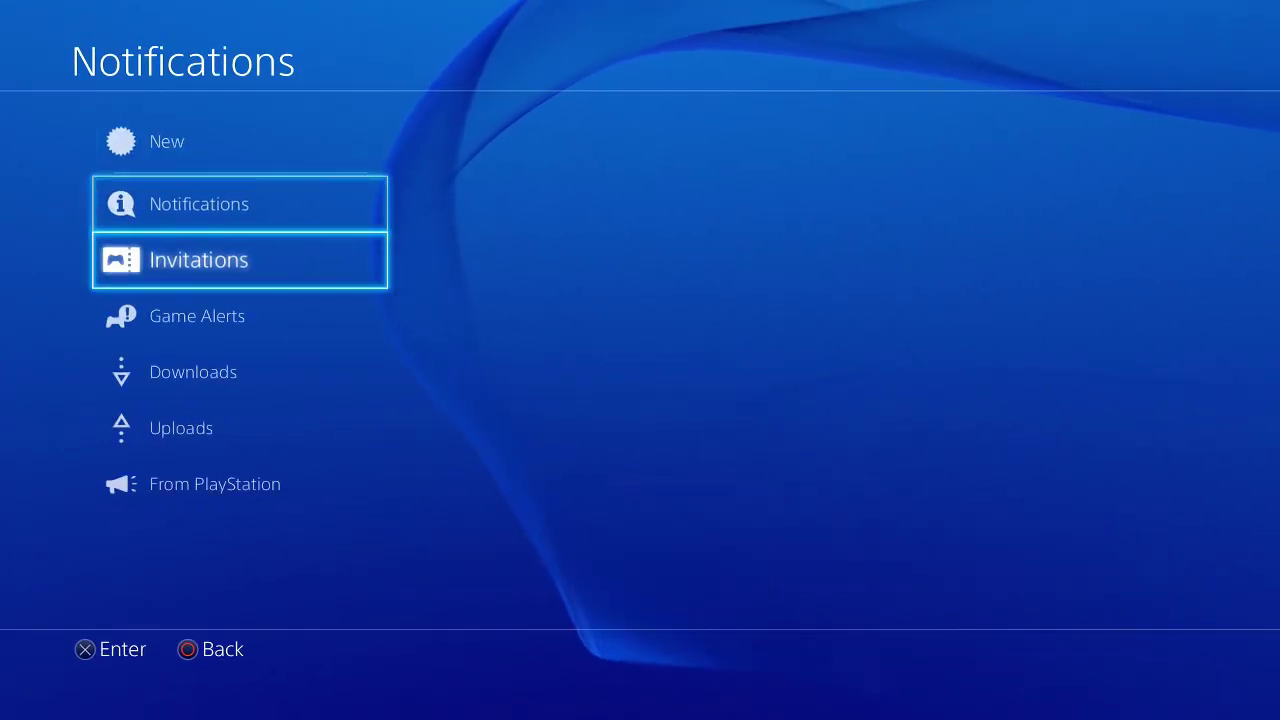
key("Escape")
Step: Return to the content area and select TV & Video
key("Down")
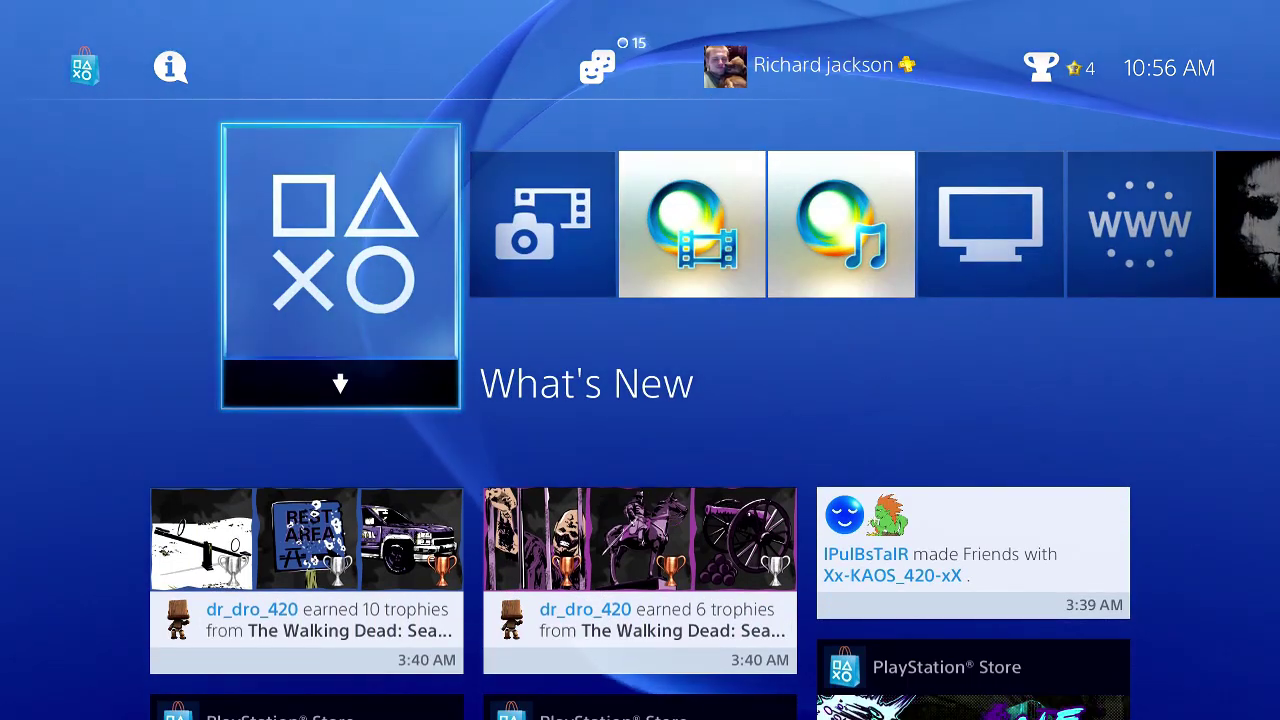
key("Right")
key("Left")
key("Right")
key("Right")
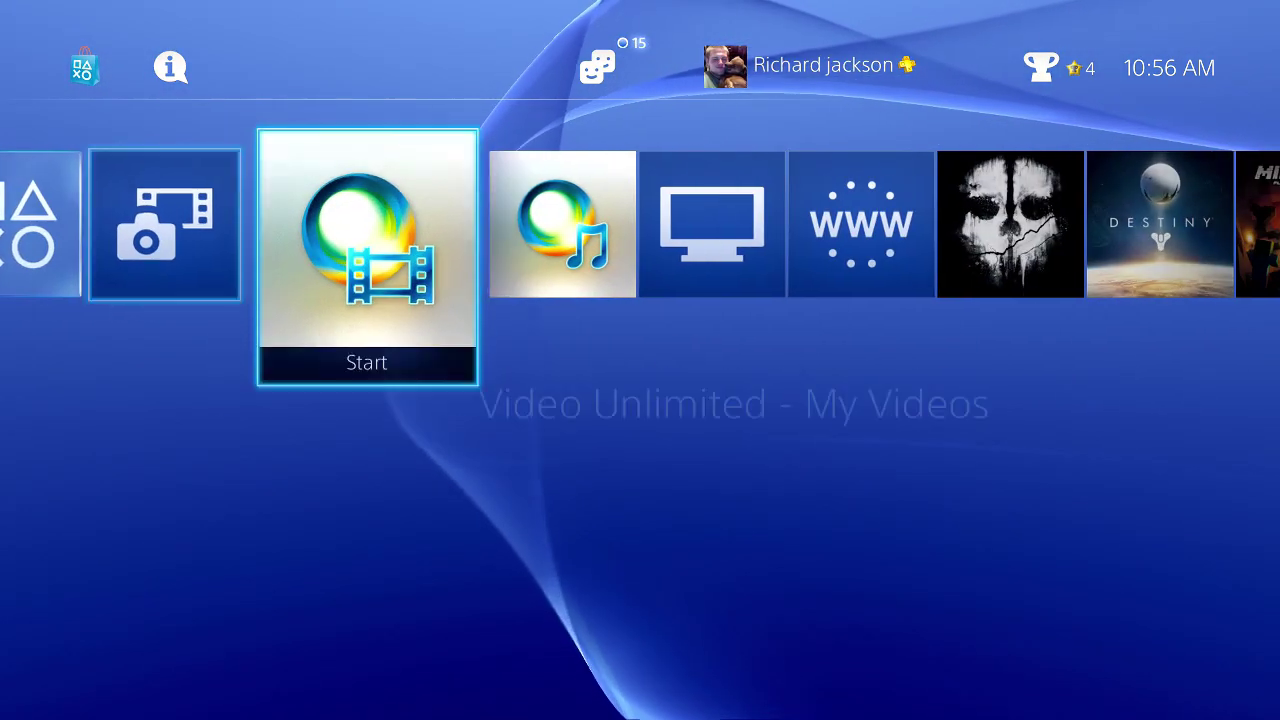
key("Right")
key("Right")
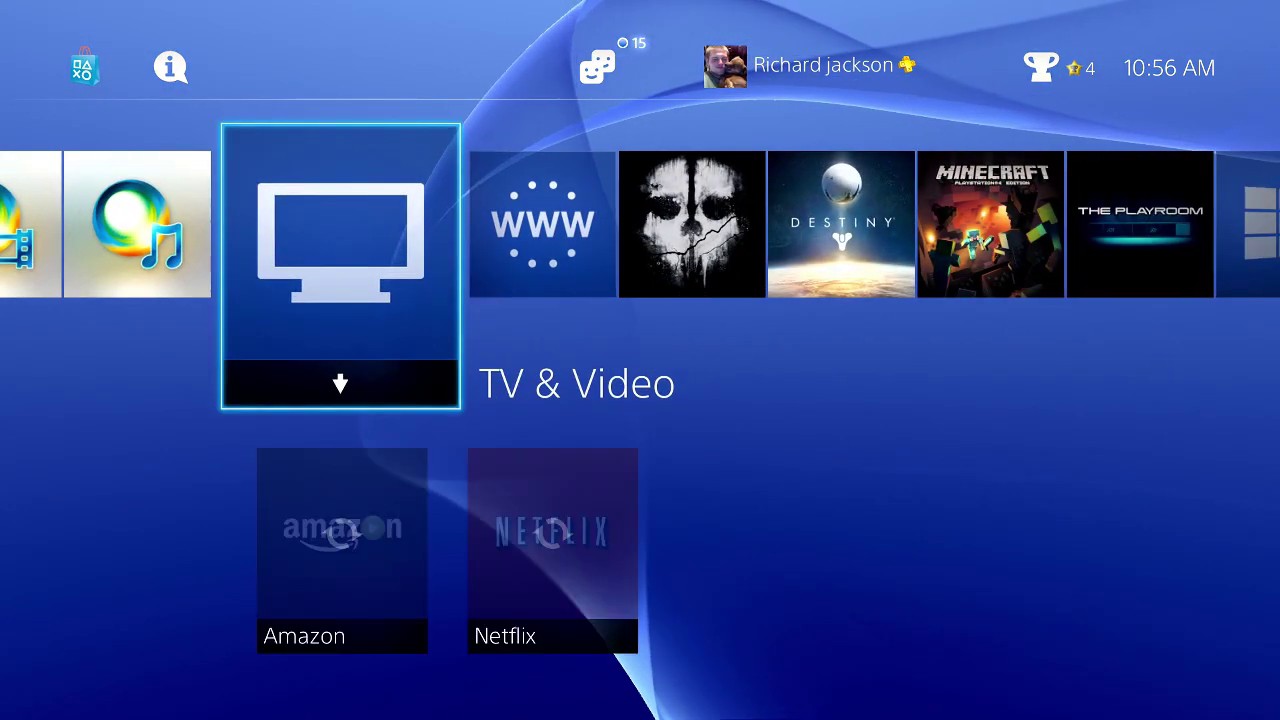
Step: Look through the apps in TV & Video as far as EPIX and YuppTV, then return to the function area
key("Down")
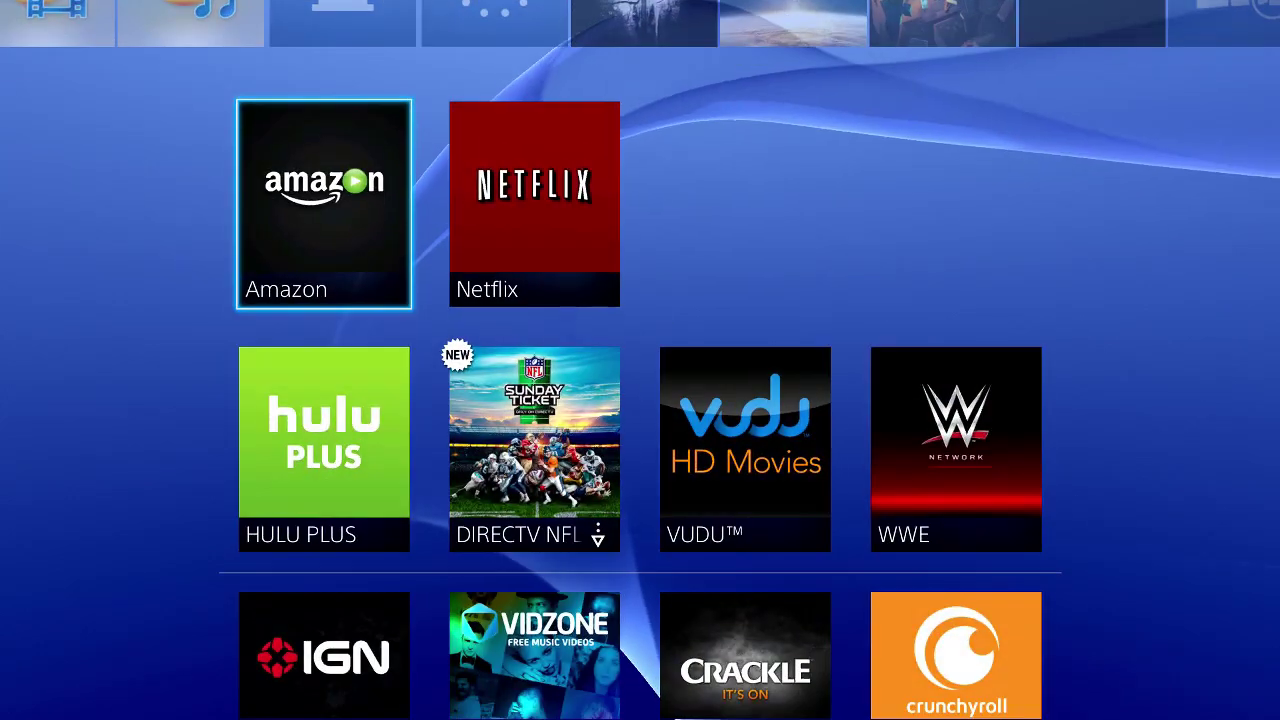
key("Down")
key("Down")
key("Down")
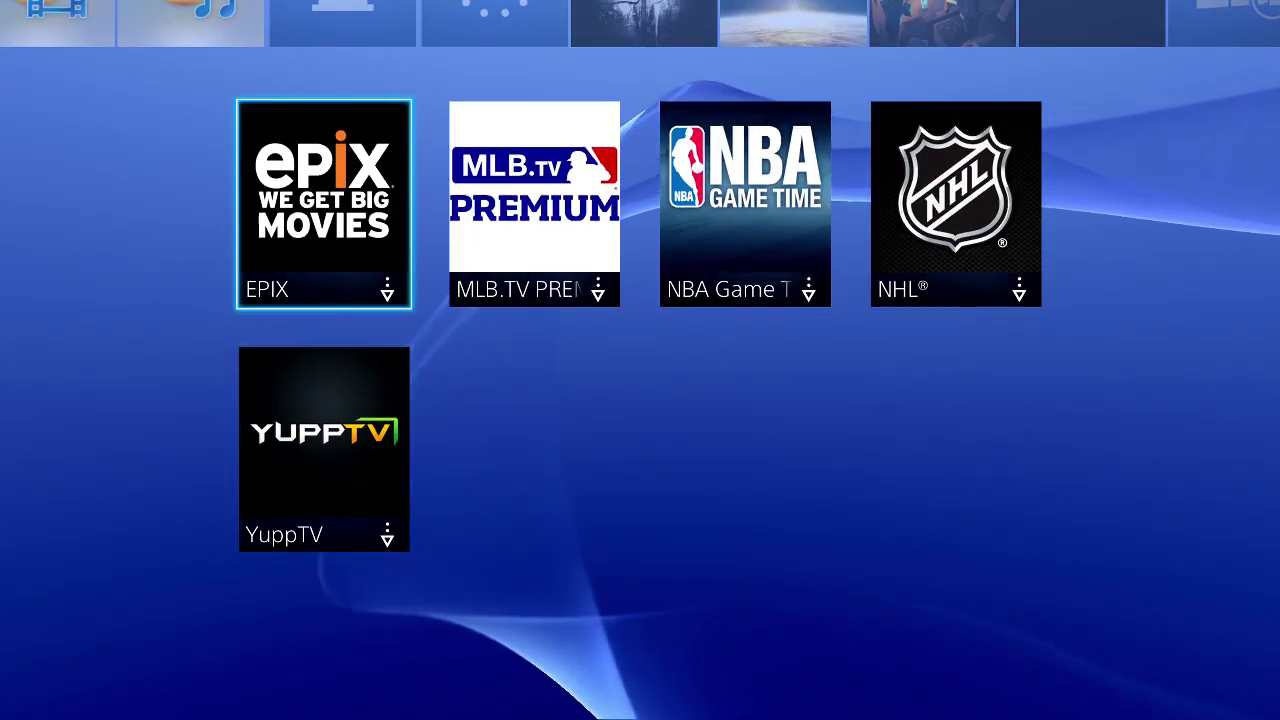
key("Up")
key("Up")
key("Up")
key("Up")
key("Up")
key("Right")
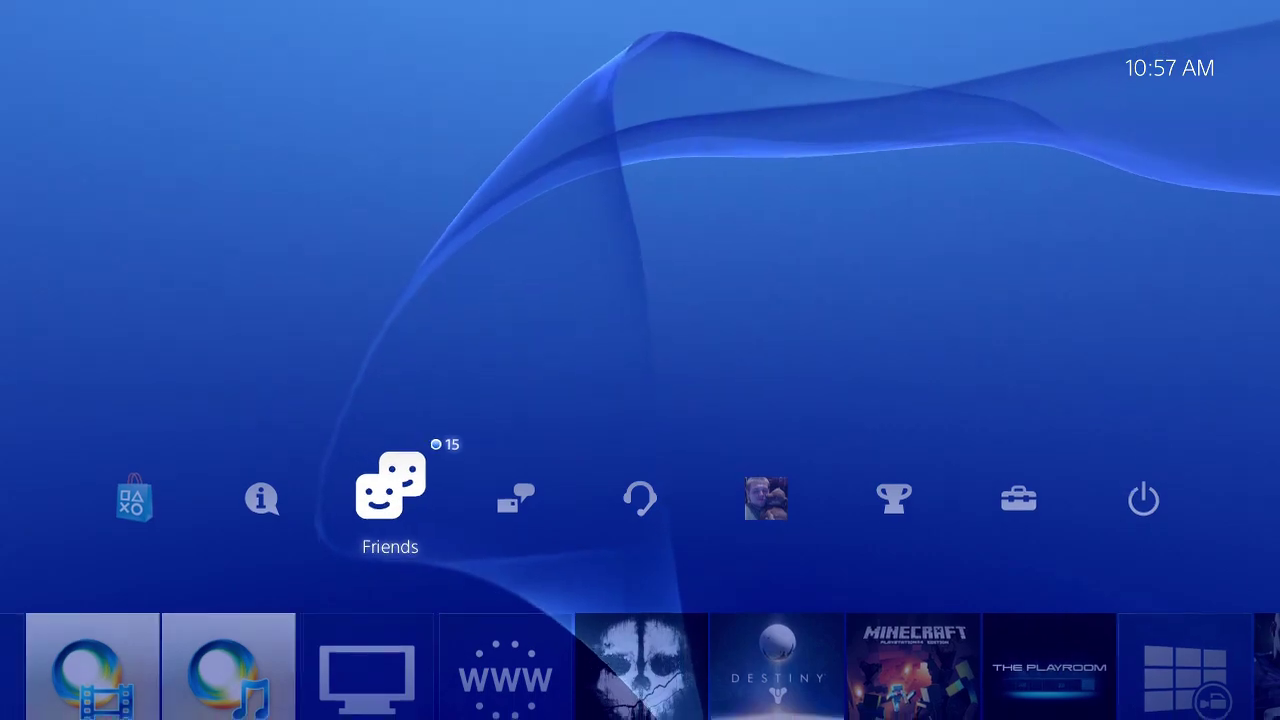
Step: Browse the games and apps in the content area through to its end and open Library
key("Down")
key("Right")
key("Right")
key("Right")
key("Right")
key("Right")
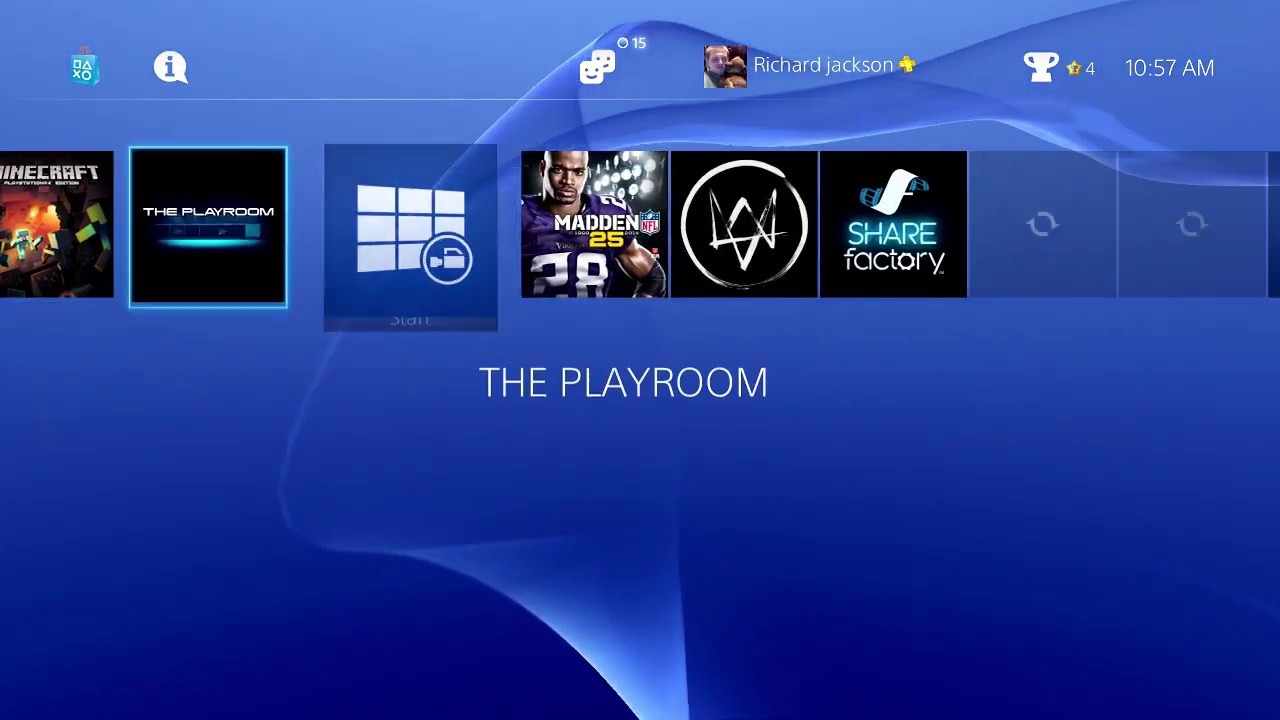
key("Right")
key("Right")
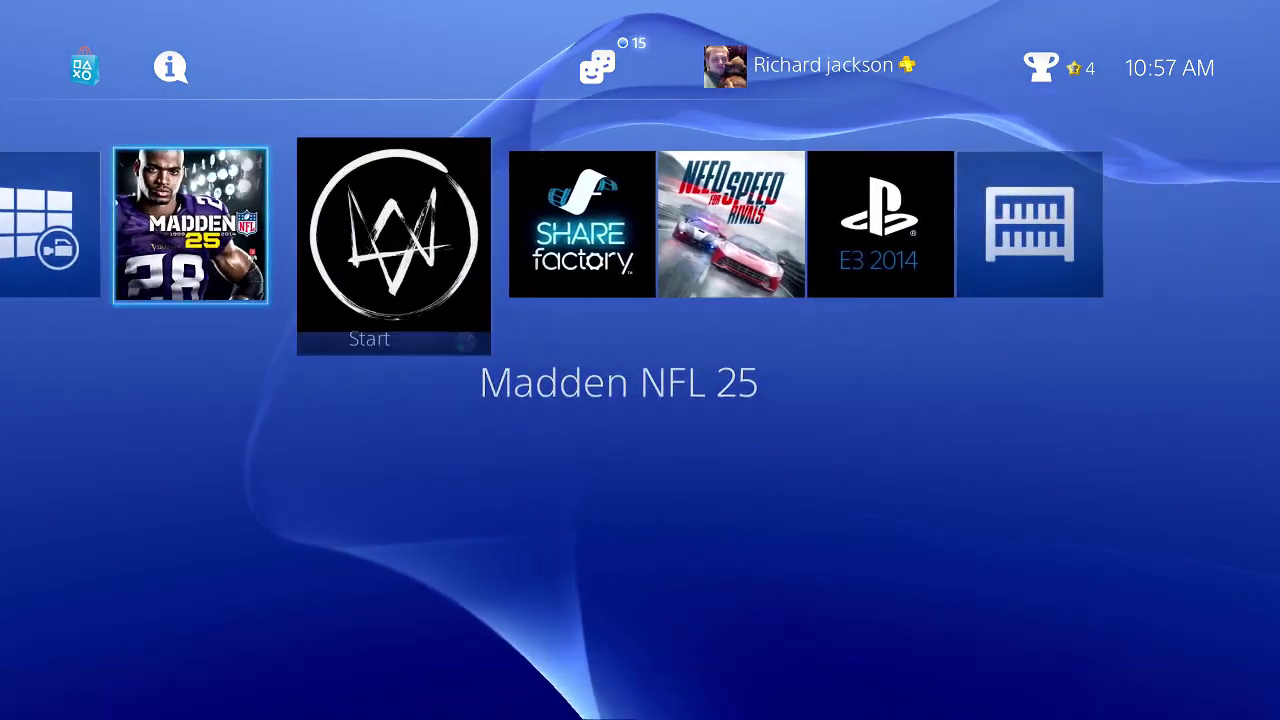
key("Right")
key("Right")
key("Right")
key("Right")
key("Return")
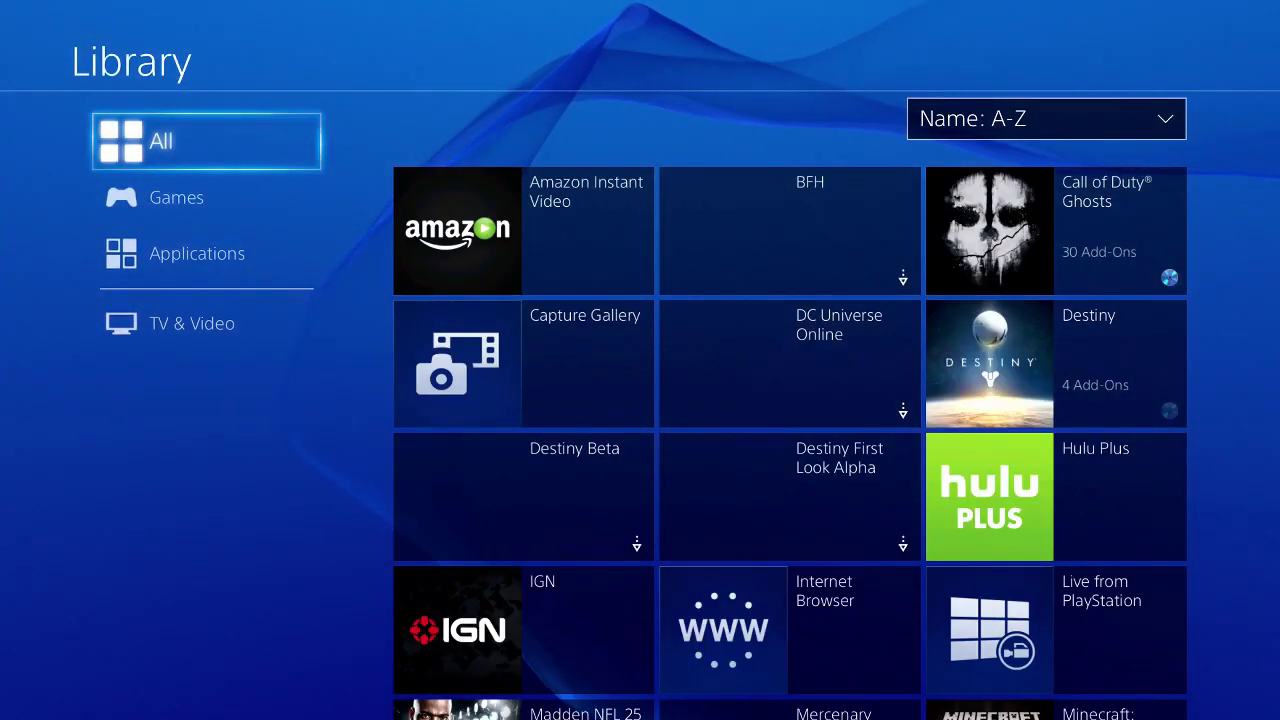
Step: Look through the Library categories from All to TV & Video
key("Down")
key("Down")
key("Down")
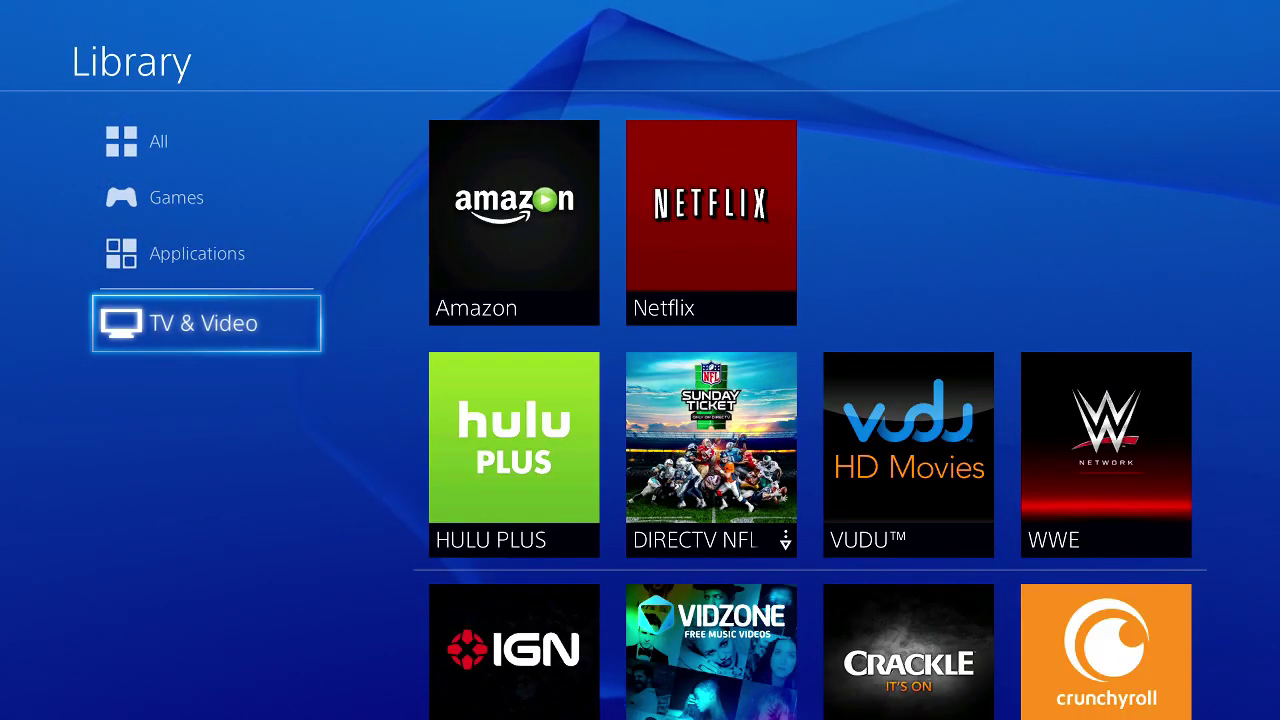
Step: Open the Applications category, look through its apps and sort setting, and return to the Library categories
key("Up")
key("Right")
key("Down")
key("Down")
key("Down")
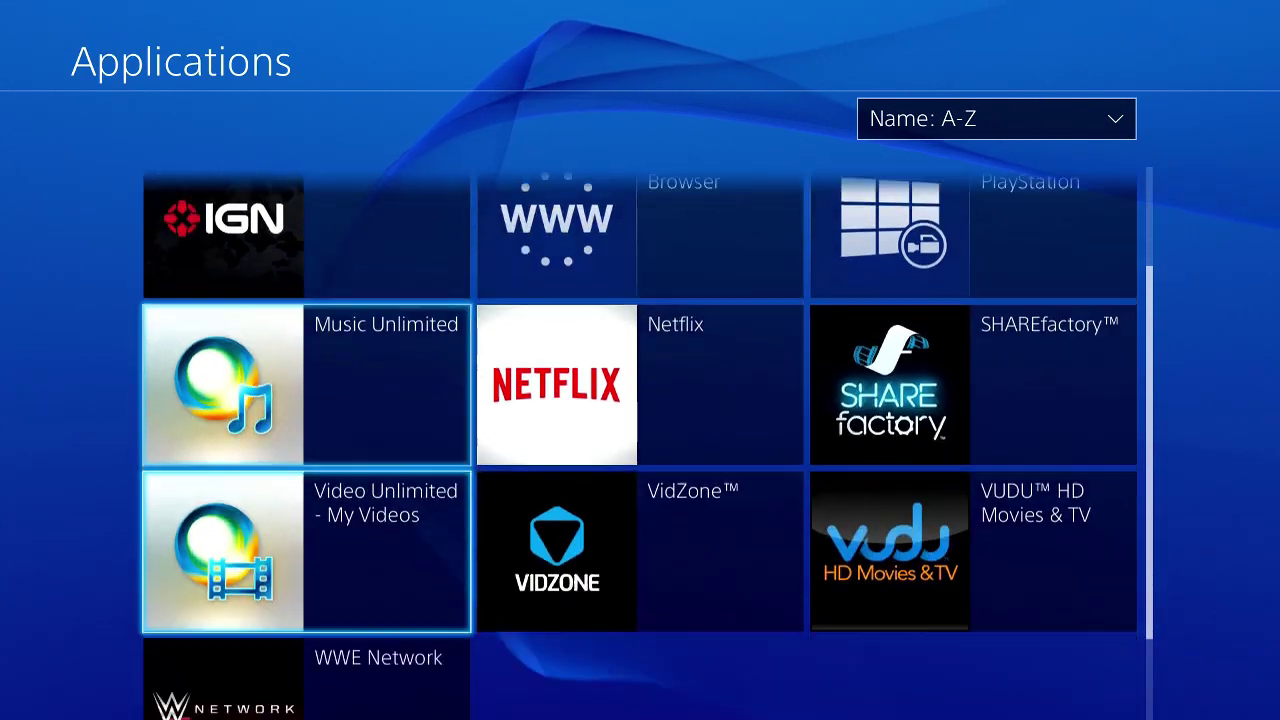
key("Down")
key("Up")
key("Up")
key("Up")
key("Up")
key("Up")
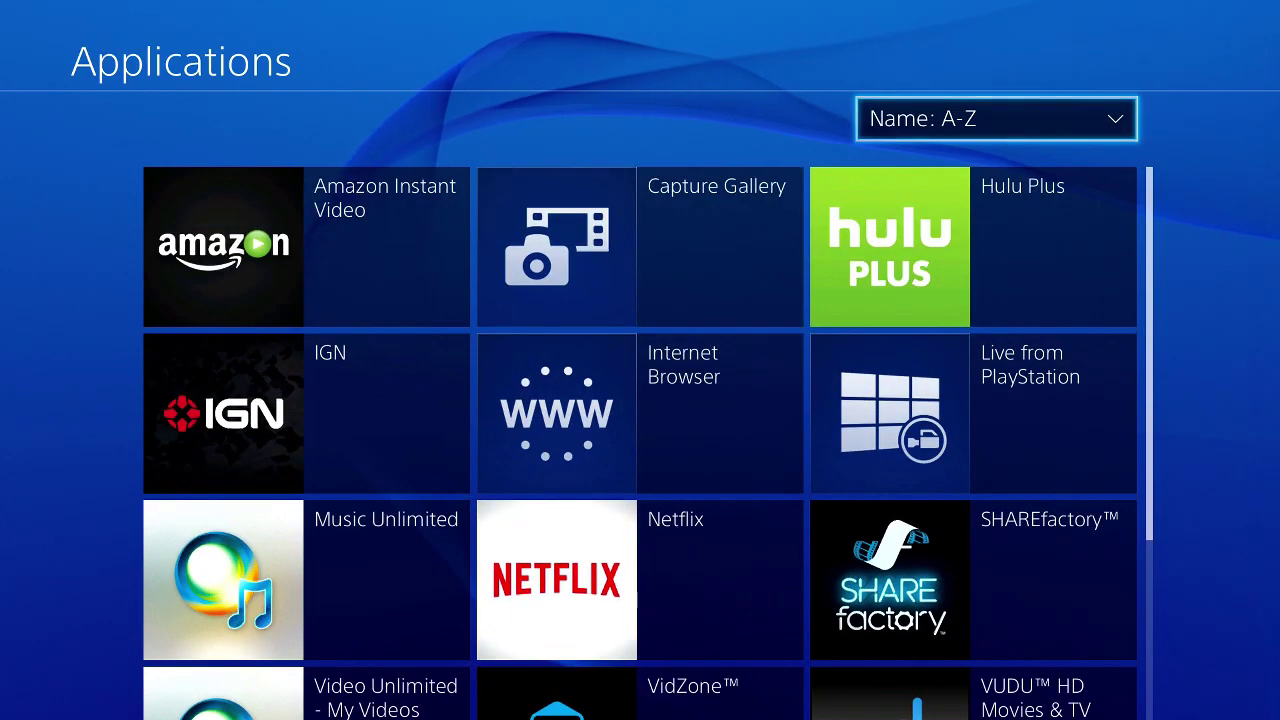
key("Down")
key("Right")
key("Up")
key("Up")
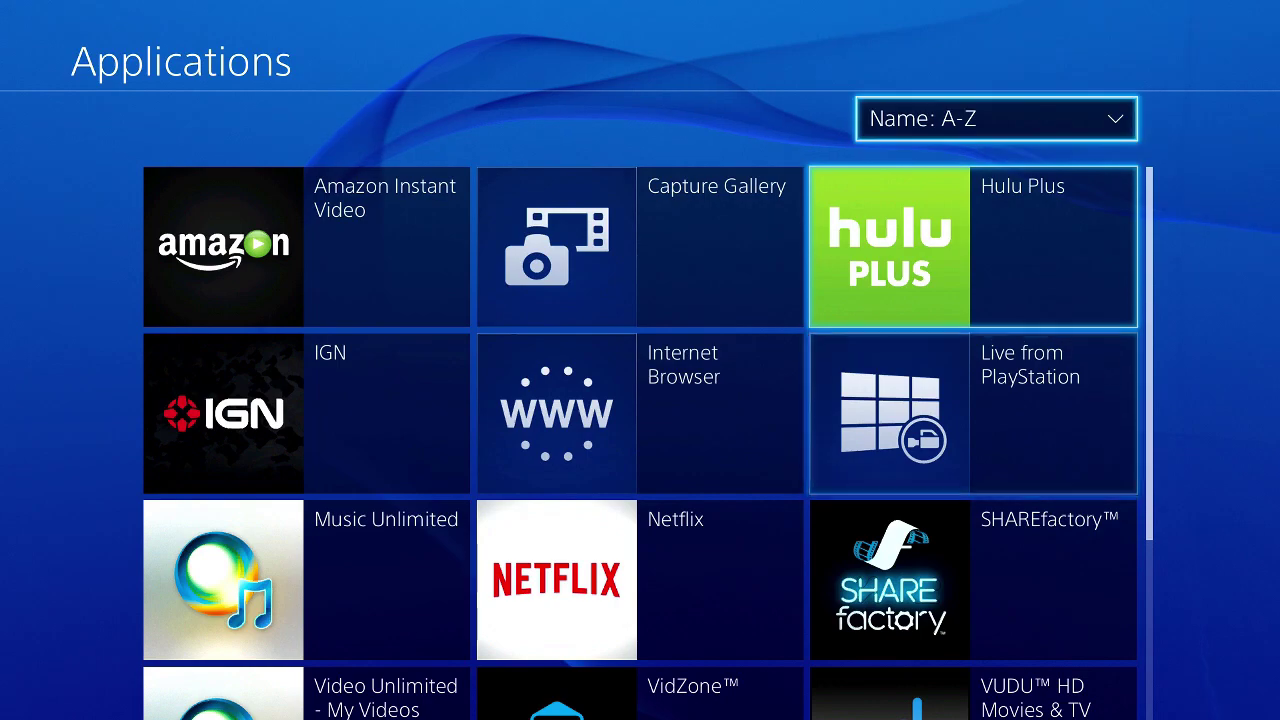
key("Left")
Step: Compare the All, Games, Applications and TV & Video categories again and leave Library
key("Up")
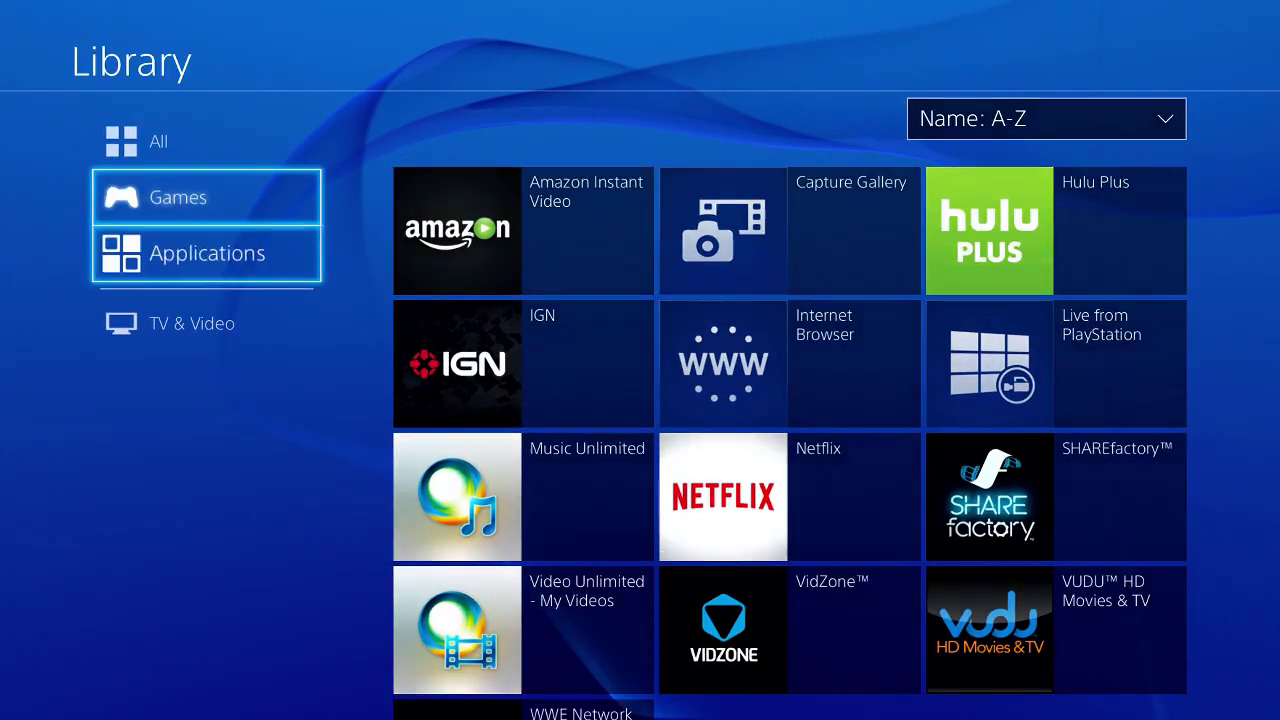
key("Up")
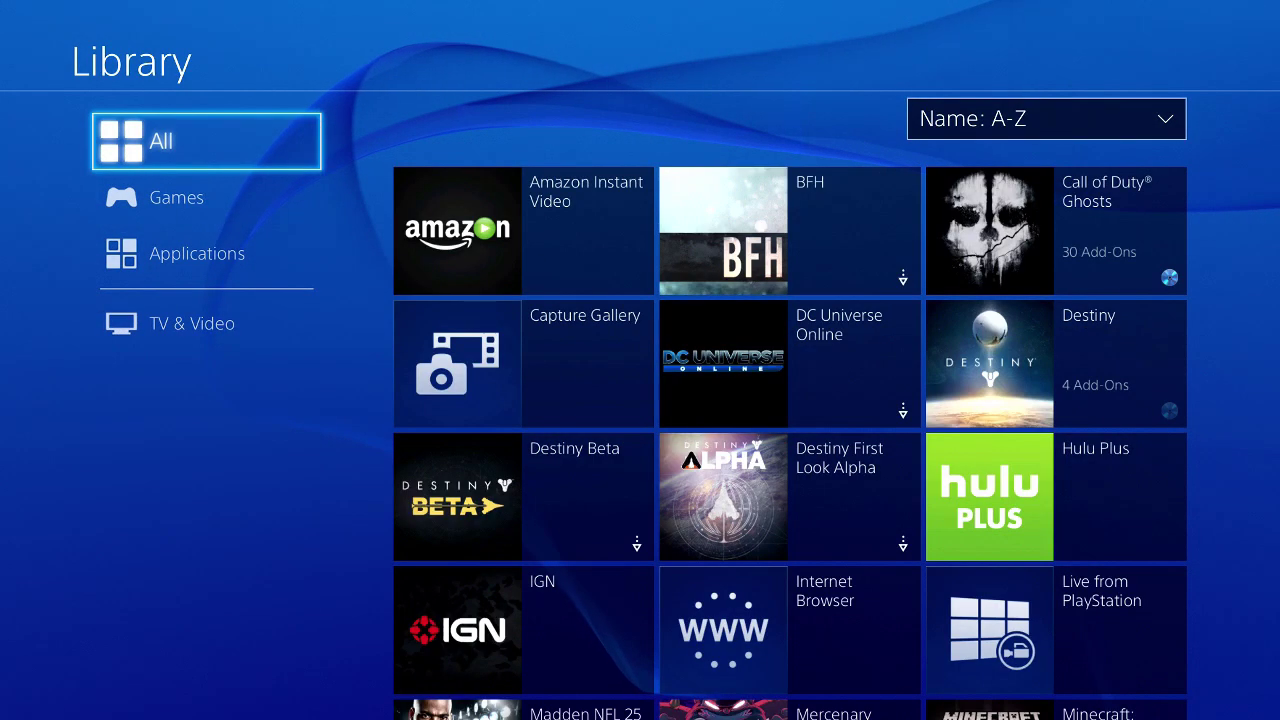
key("Down")
key("Down")
key("Down")
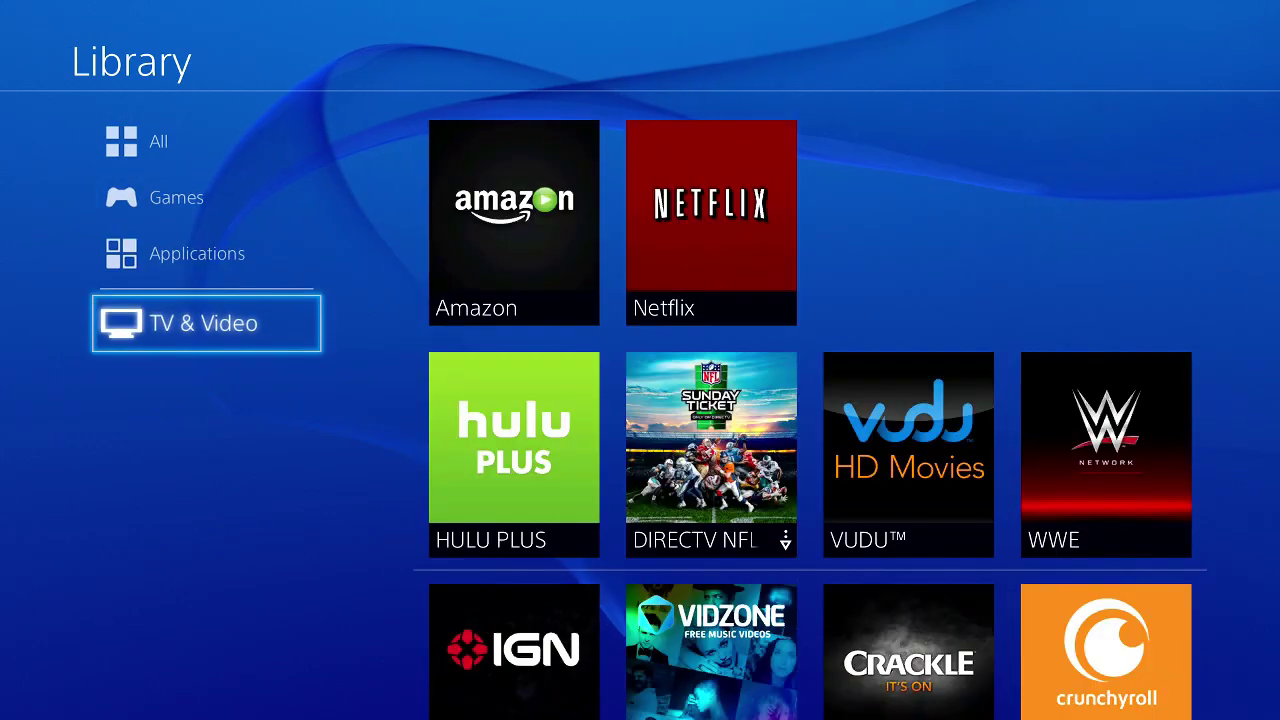
key("Up")
key("Up")
key("Up")
key("Down")
key("Down")
key("Down")
key("Escape")
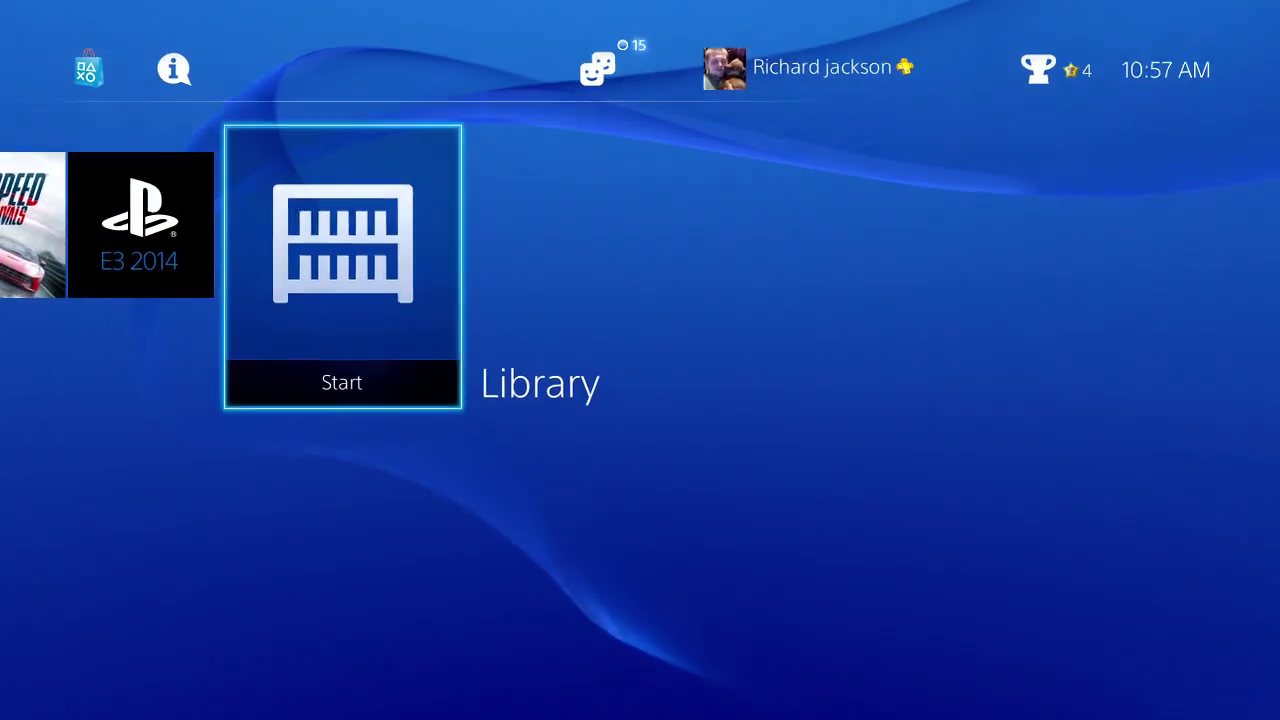
Step: Go from Library to the function area and open Settings
key("Left")
key("Left")
key("Up")
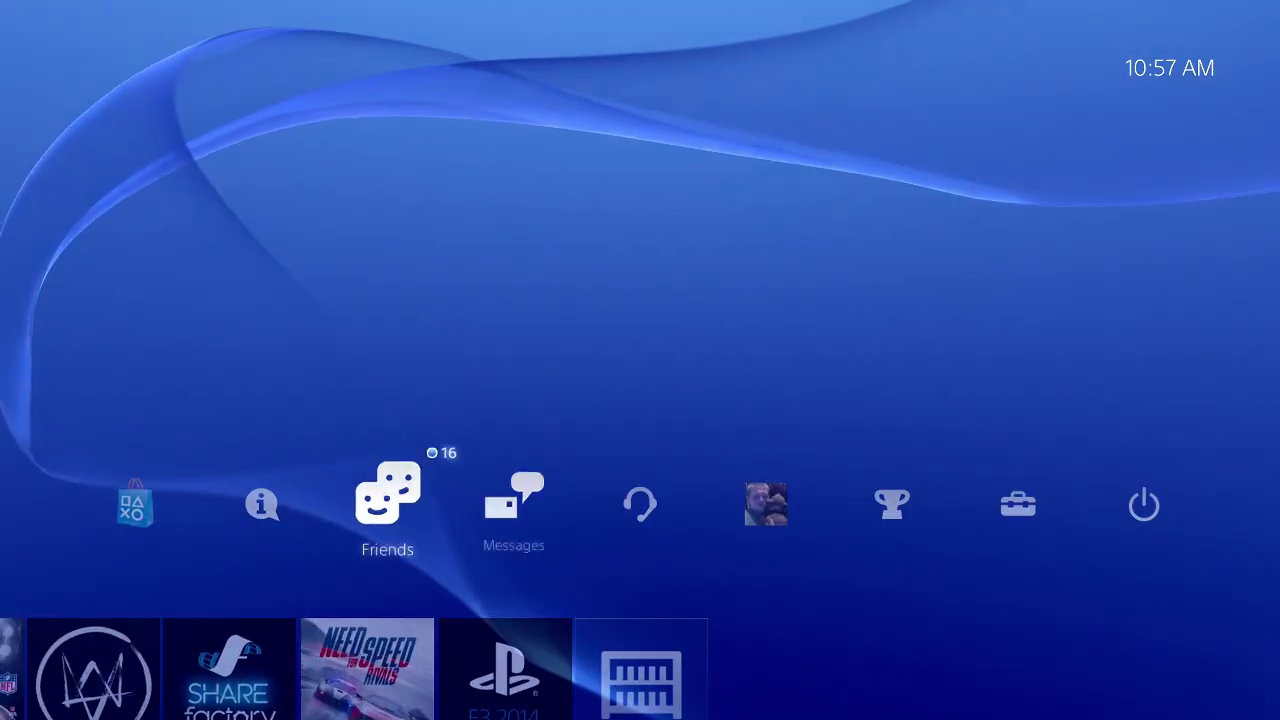
key("Right")
key("Right")
key("Right")
key("Right")
key("Right")
key("Right")
key("Left")
key("Return")
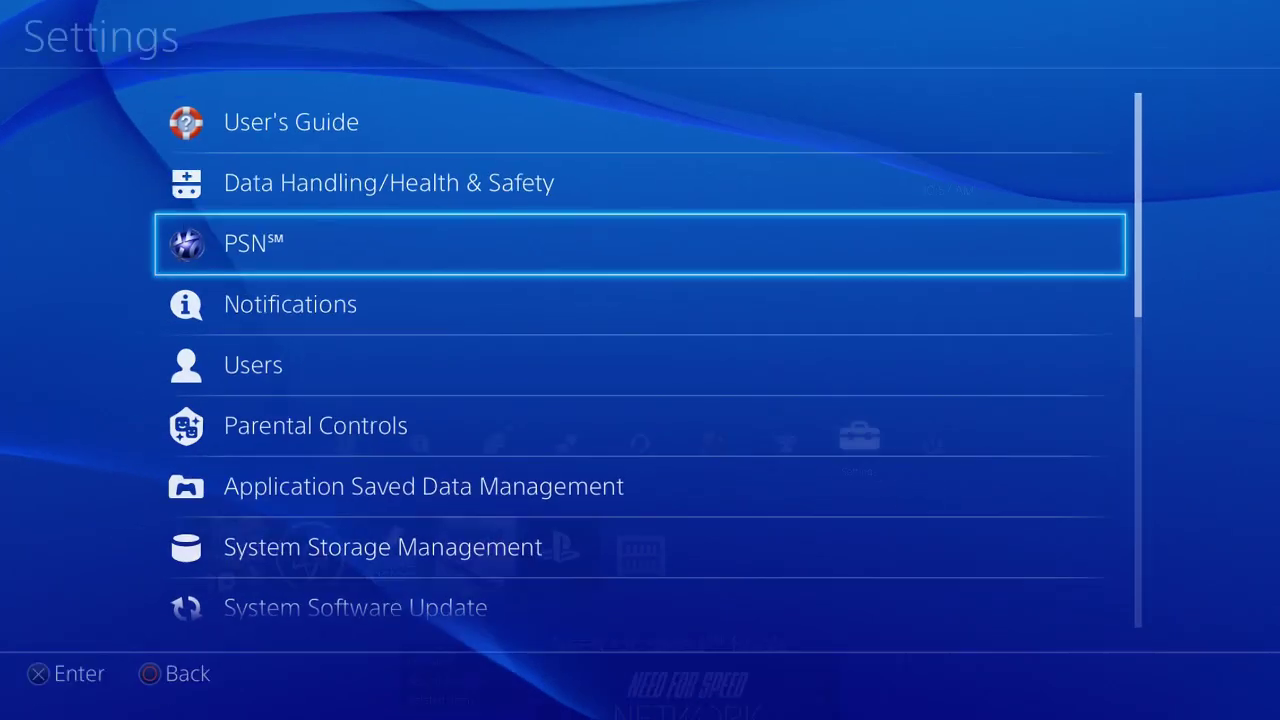
Step: Look through the Settings list to its end for new entries and return to the function area
key("Down")
key("Down")
key("Down")
key("Down")
key("Down")
key("Down")
key("Down")
key("Down")
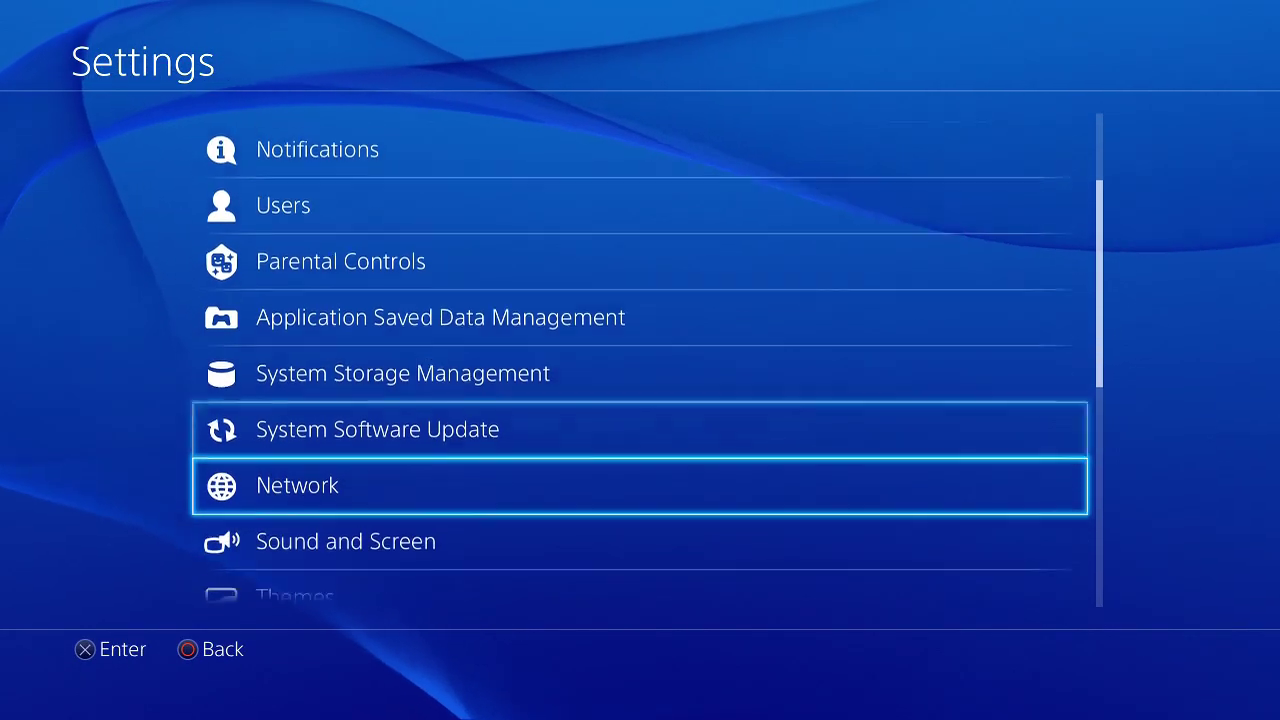
key("Down")
key("Down")
key("Down")
key("Up")
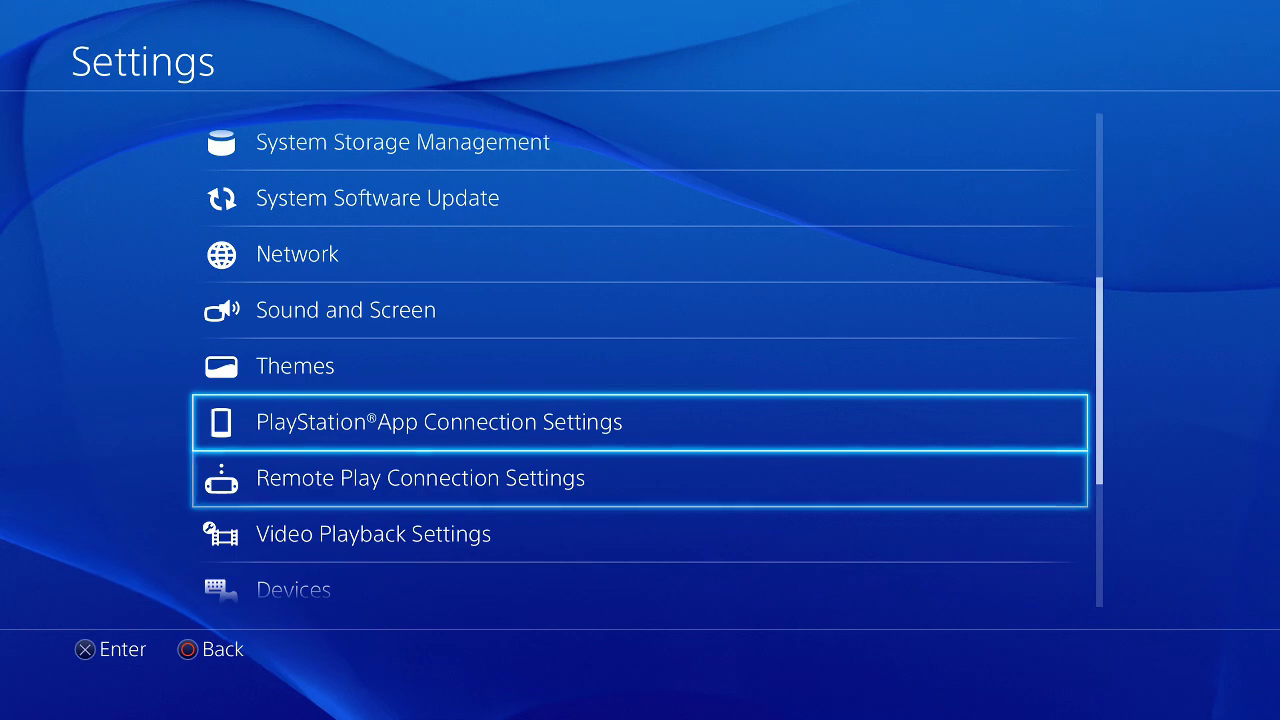
key("Down")
key("Down")
key("Down")
key("Down")
key("Down")
key("Down")
key("Escape")
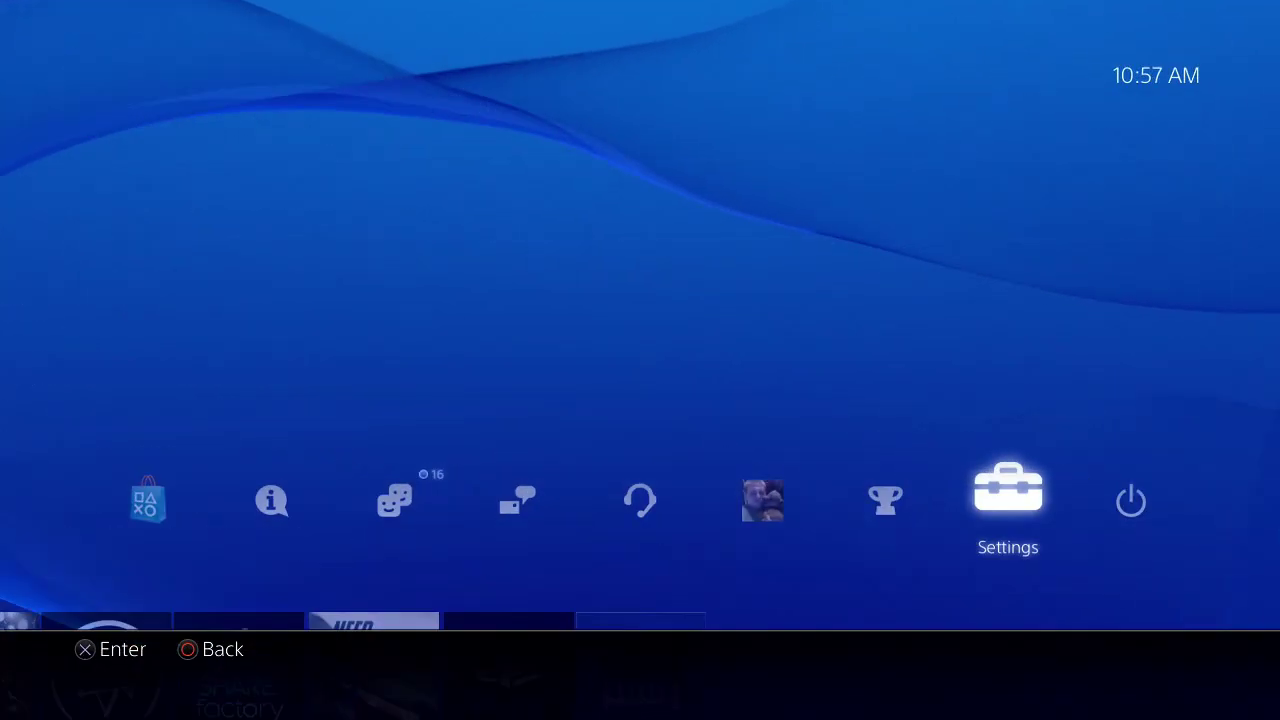
Step: Open Friends and look through the list of online friends
key("Left")
key("Left")
key("Left")
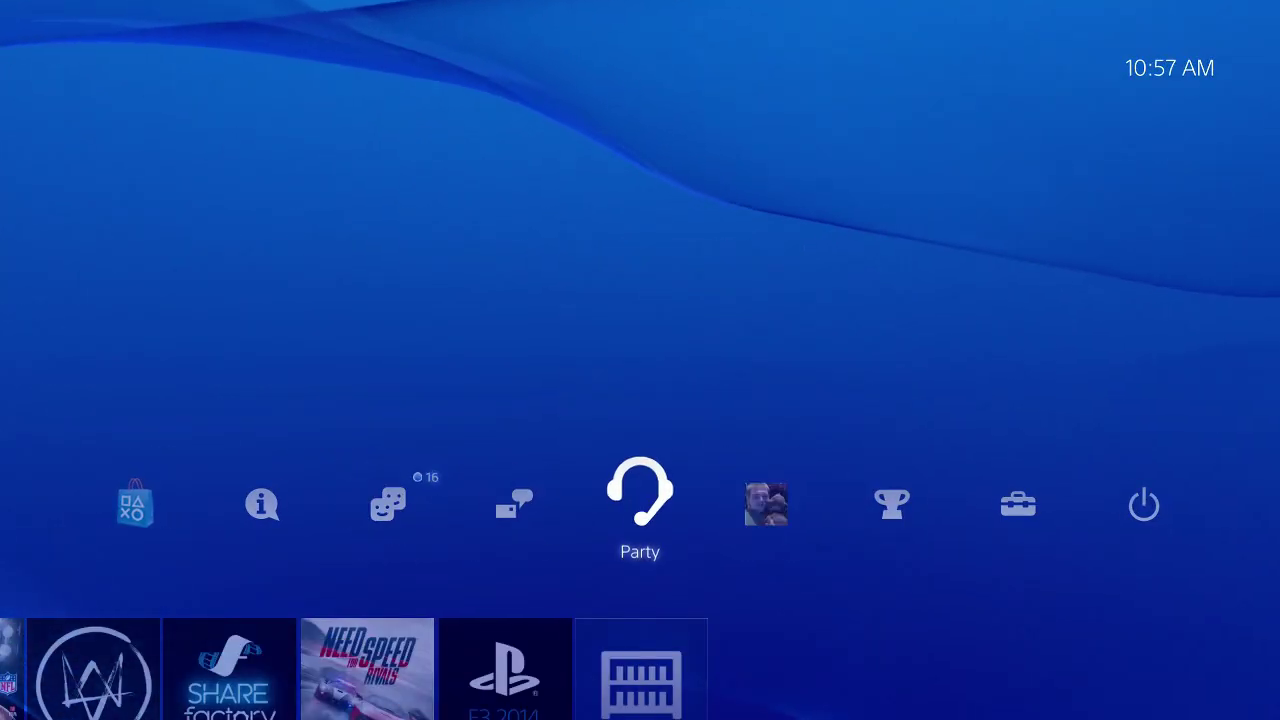
key("Return")
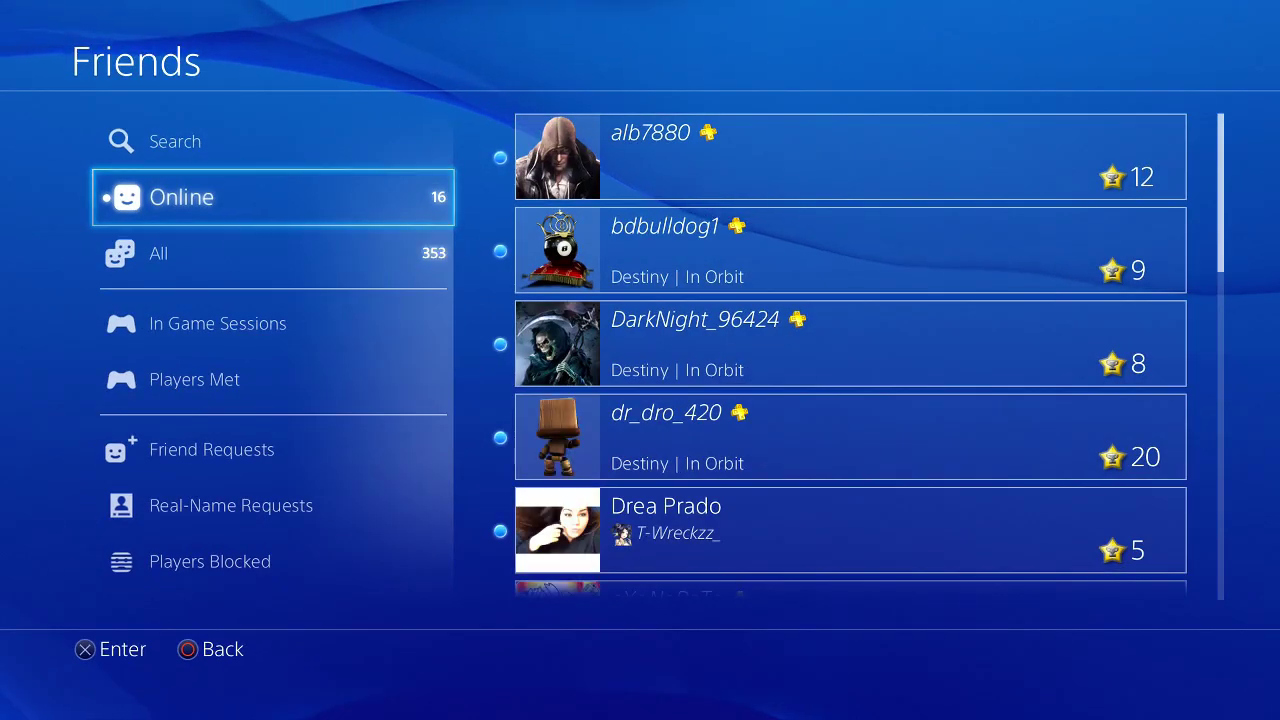
key("Right")
key("Down")
key("Down")
key("Down")
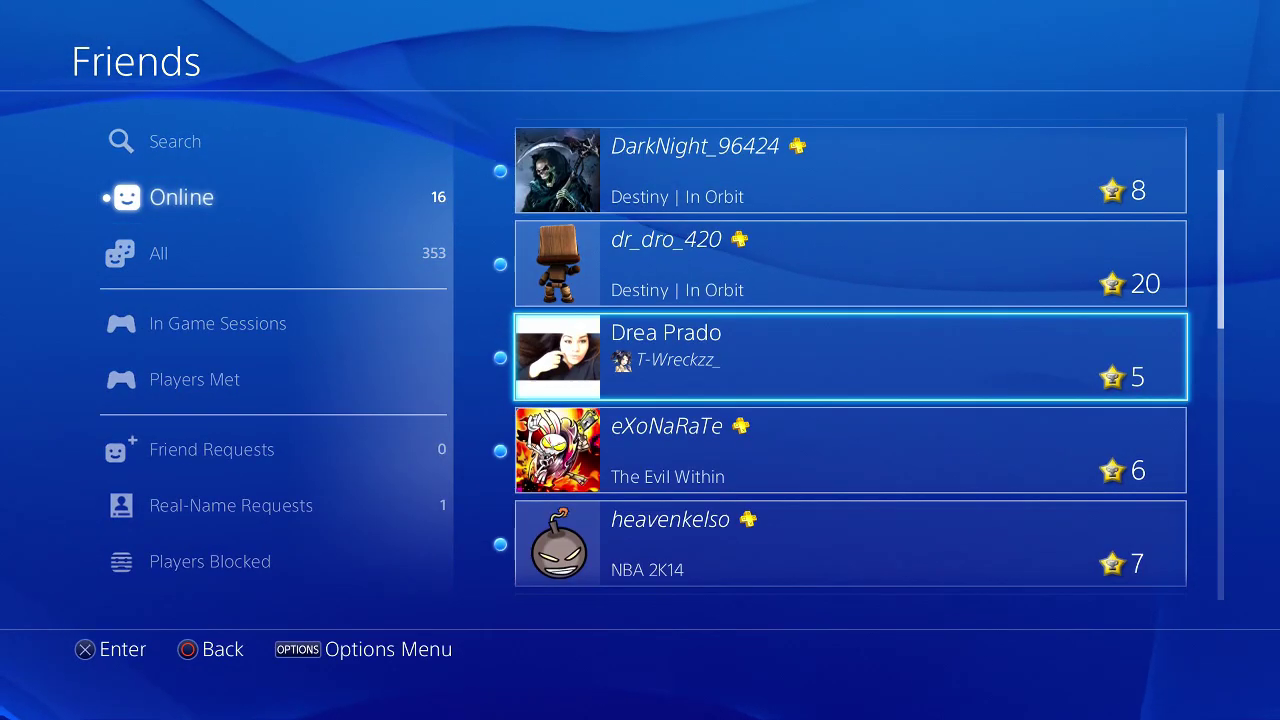
key("Down")
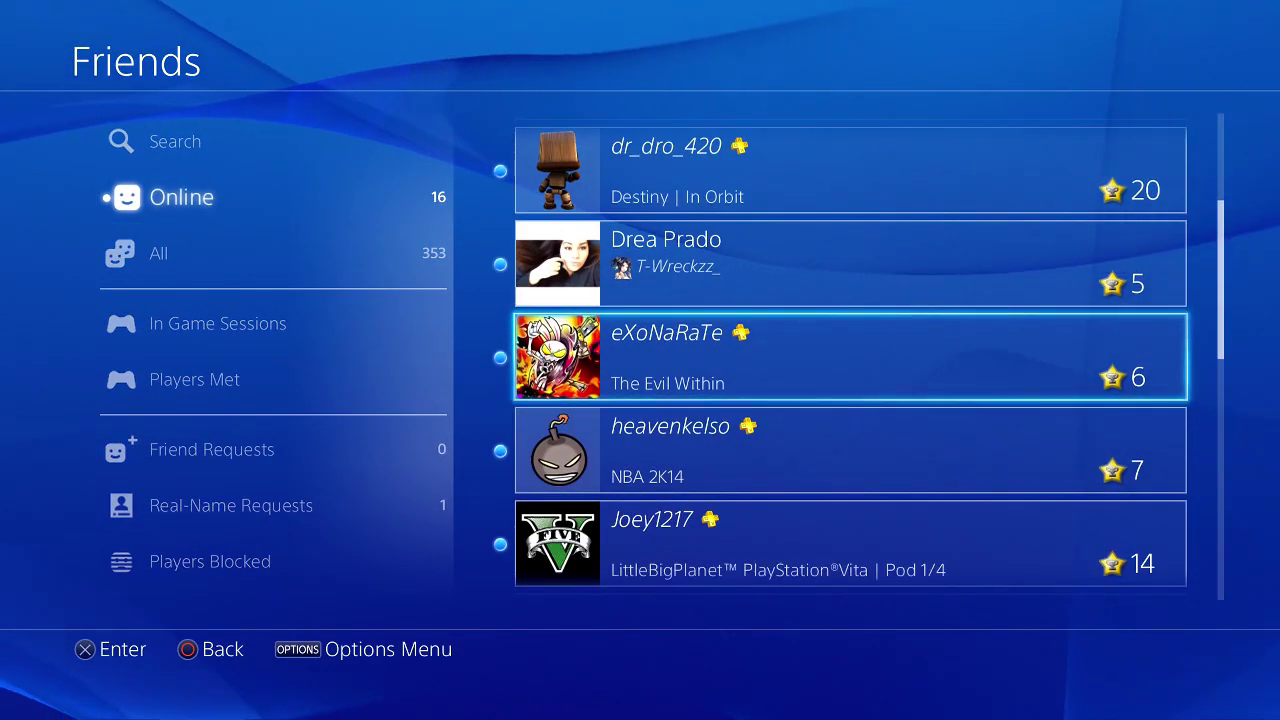
Step: Open the profile of the online friend playing The Evil Within and look at Now Playing and Recent Activities
key("Return")
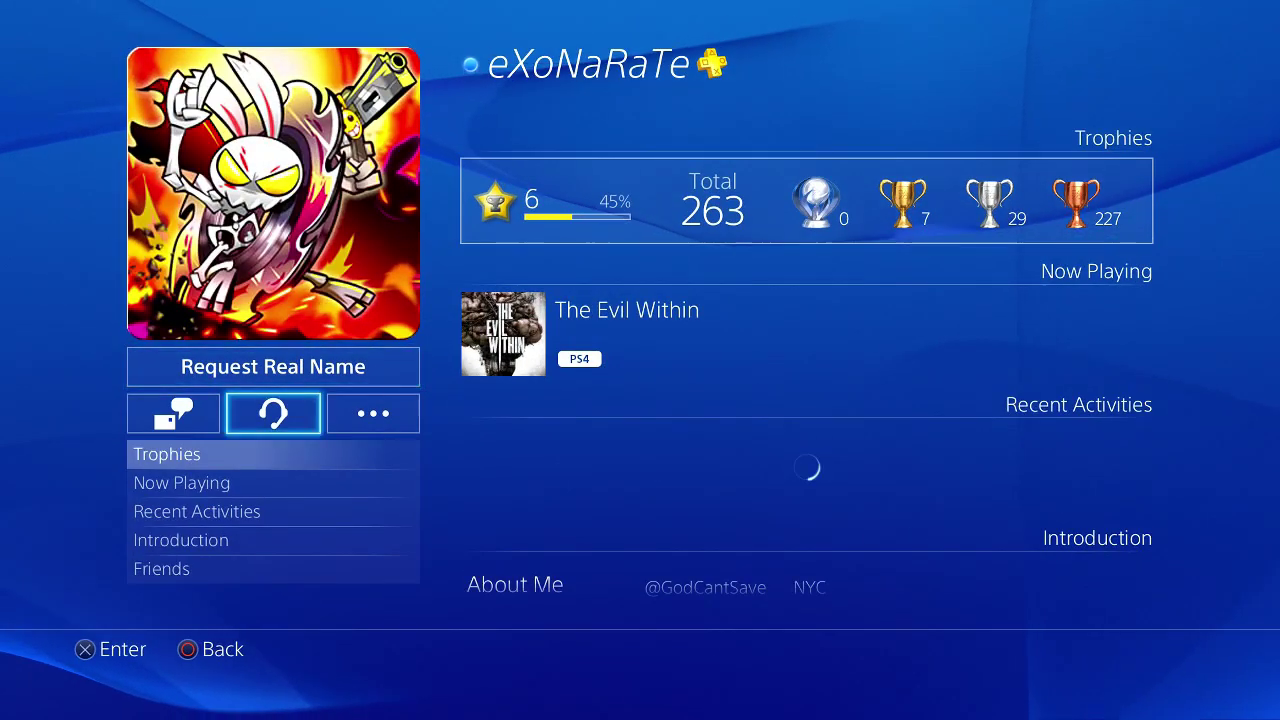
key("Right")
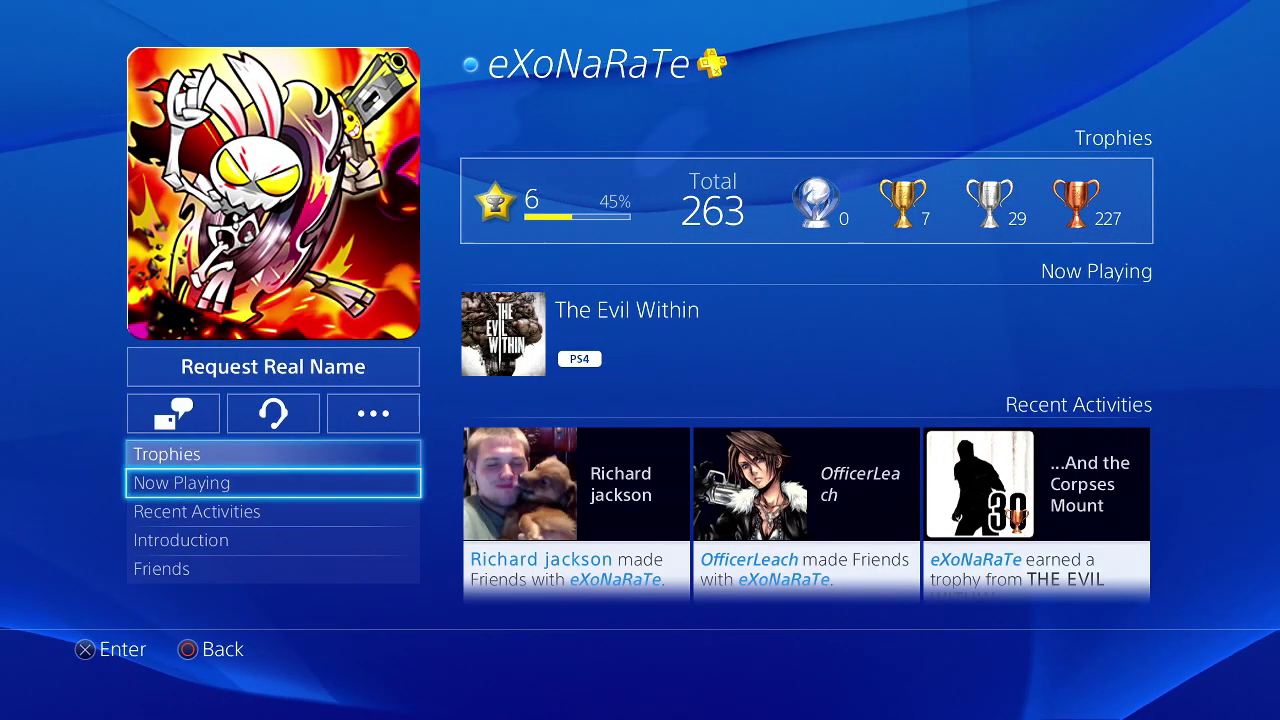
key("Return")
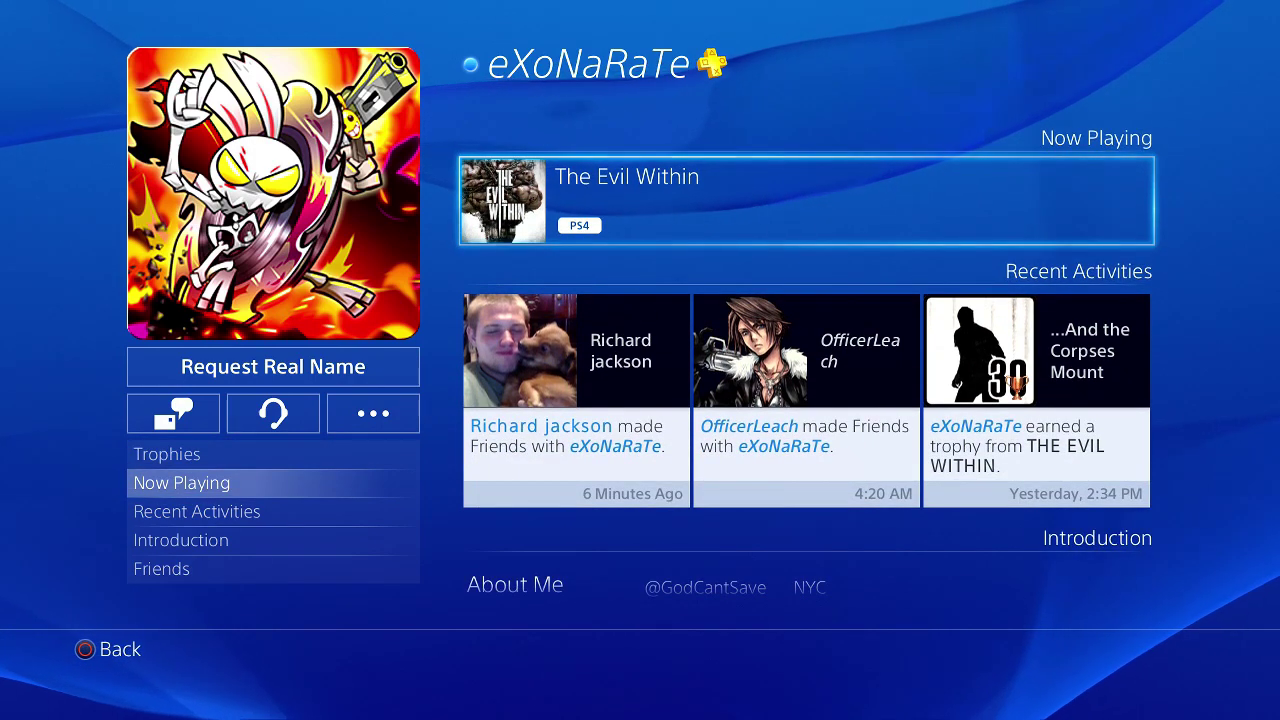
key("Left")
key("Right")
key("Down")
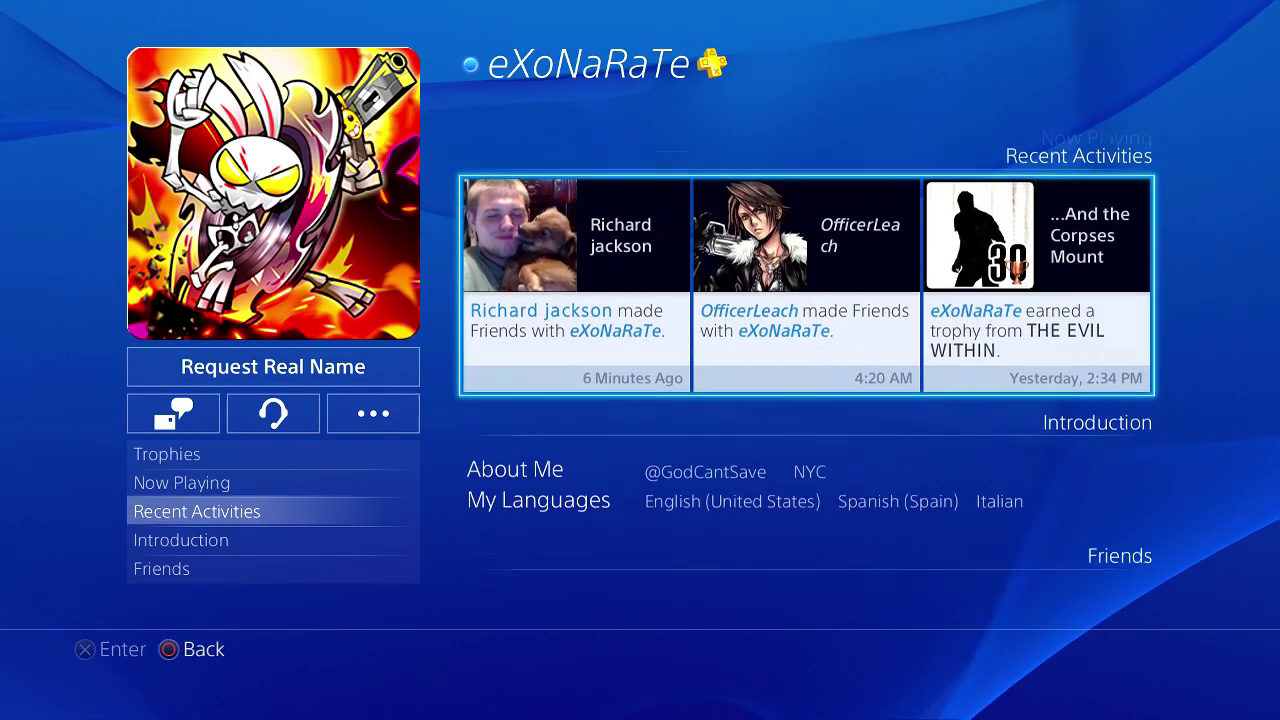
Step: Open the party invitation prompt from the friend's profile, leave it and return to the Friends list
key("Left")
key("Down")
key("Return")
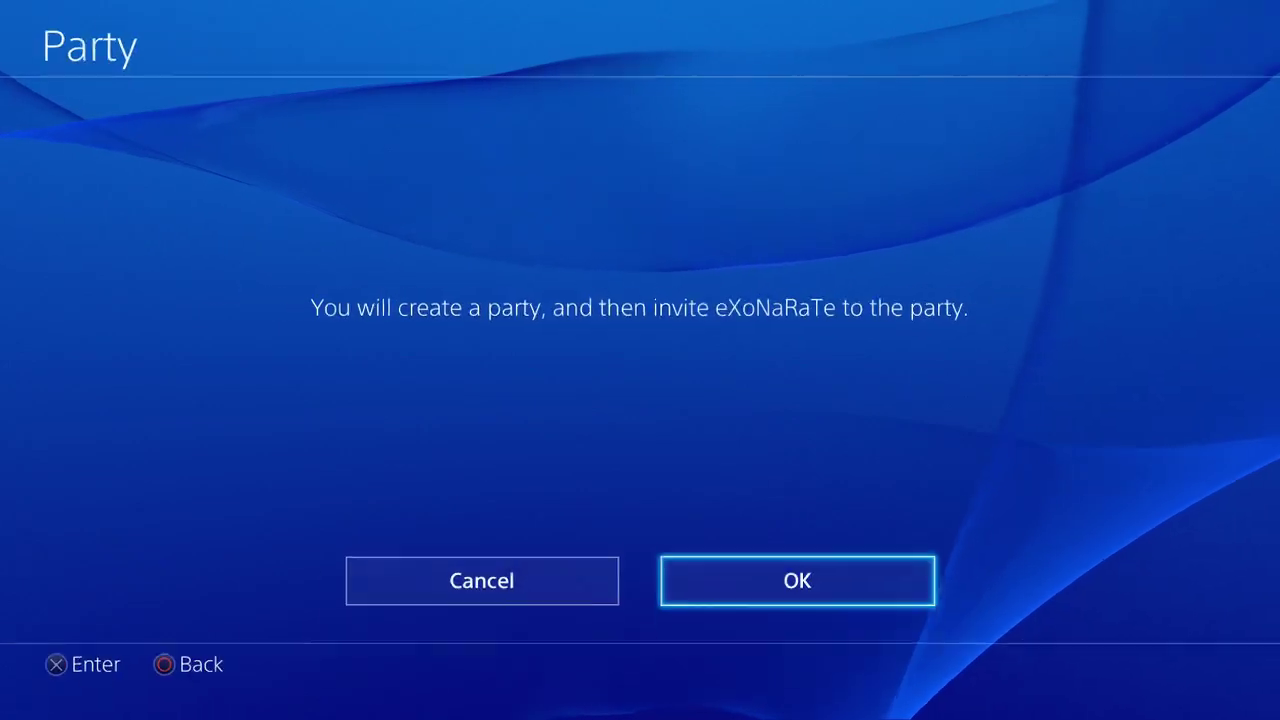
key("Return")
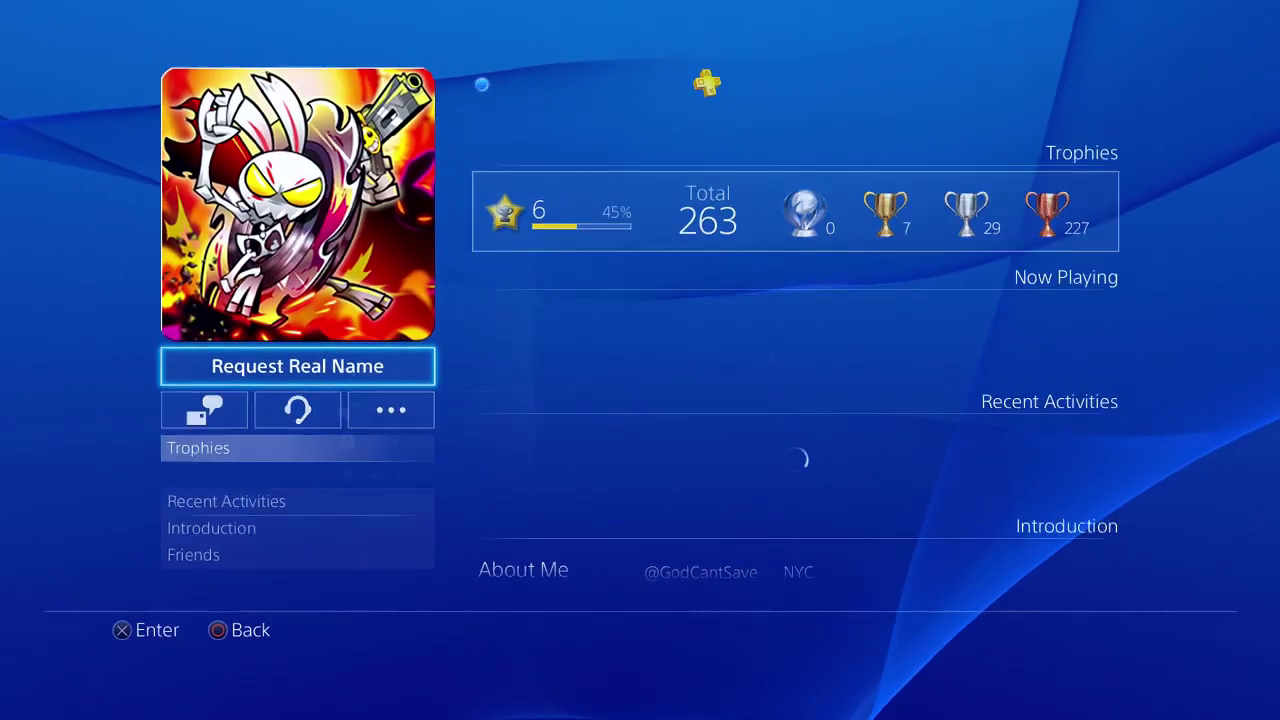
key("Escape")
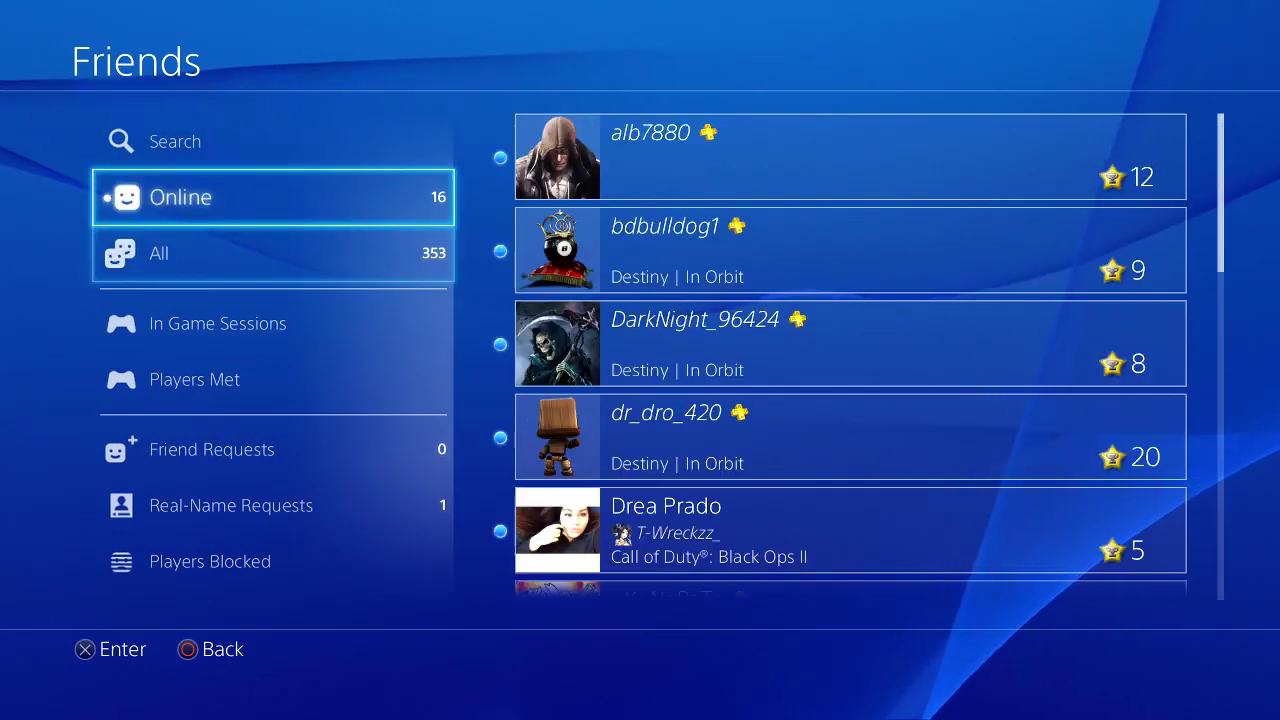
Step: Leave Friends, open it once more and return to the function area
key("Down")
key("Escape")
key("Left")
key("Right")
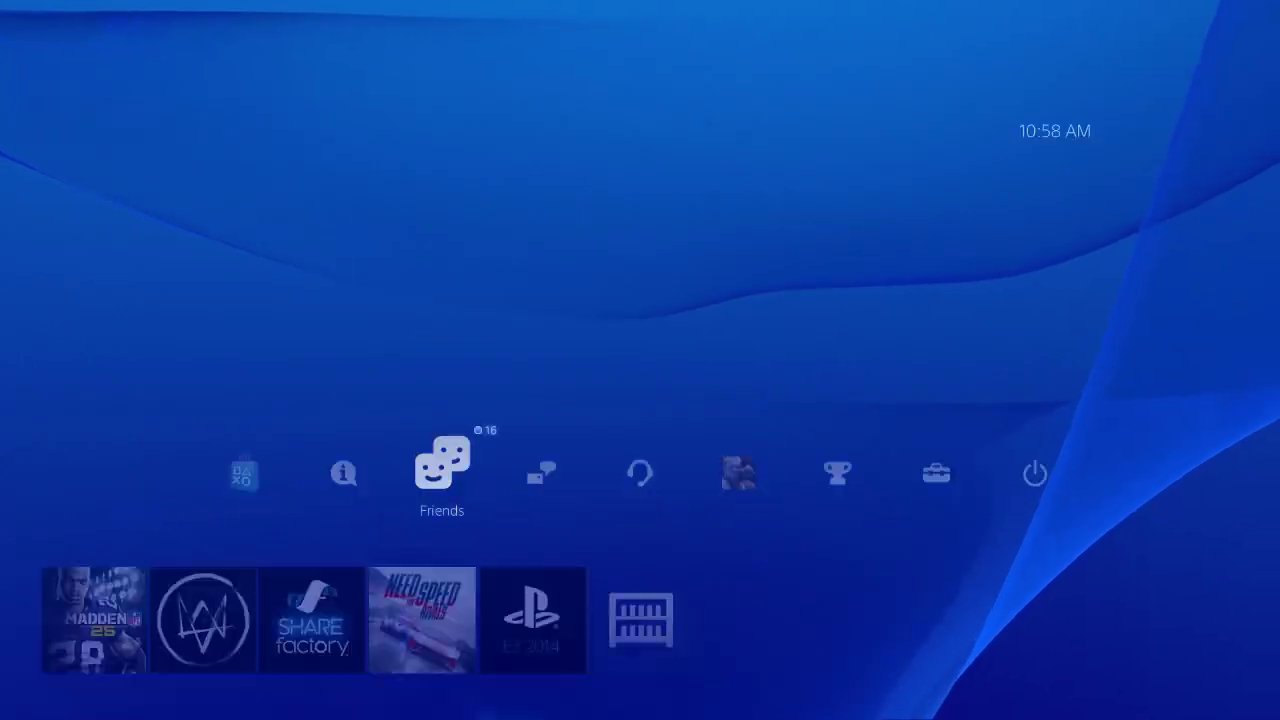
key("Return")
key("Escape")
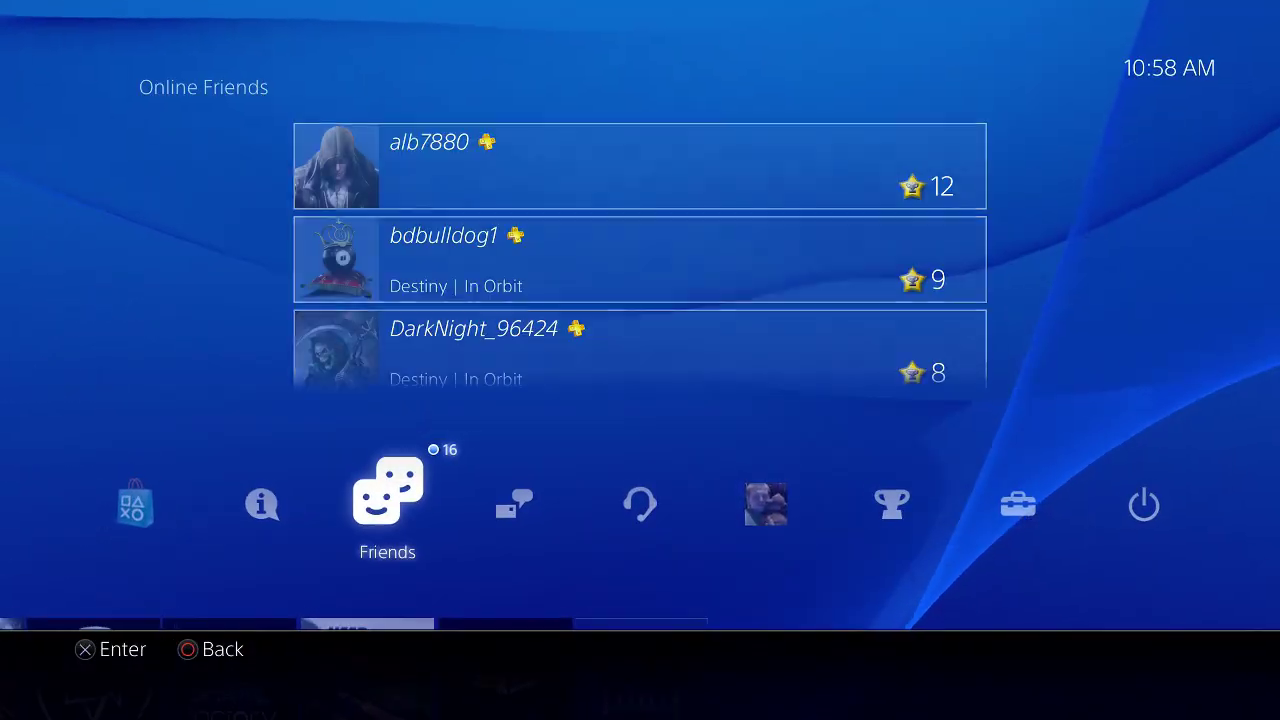
Step: Browse the content area from Library back through the games and apps
key("Down")
key("Right")
key("Left")
key("Left")
key("Left")
key("Left")
key("Left")
key("Left")
key("Left")
key("Left")
key("Left")
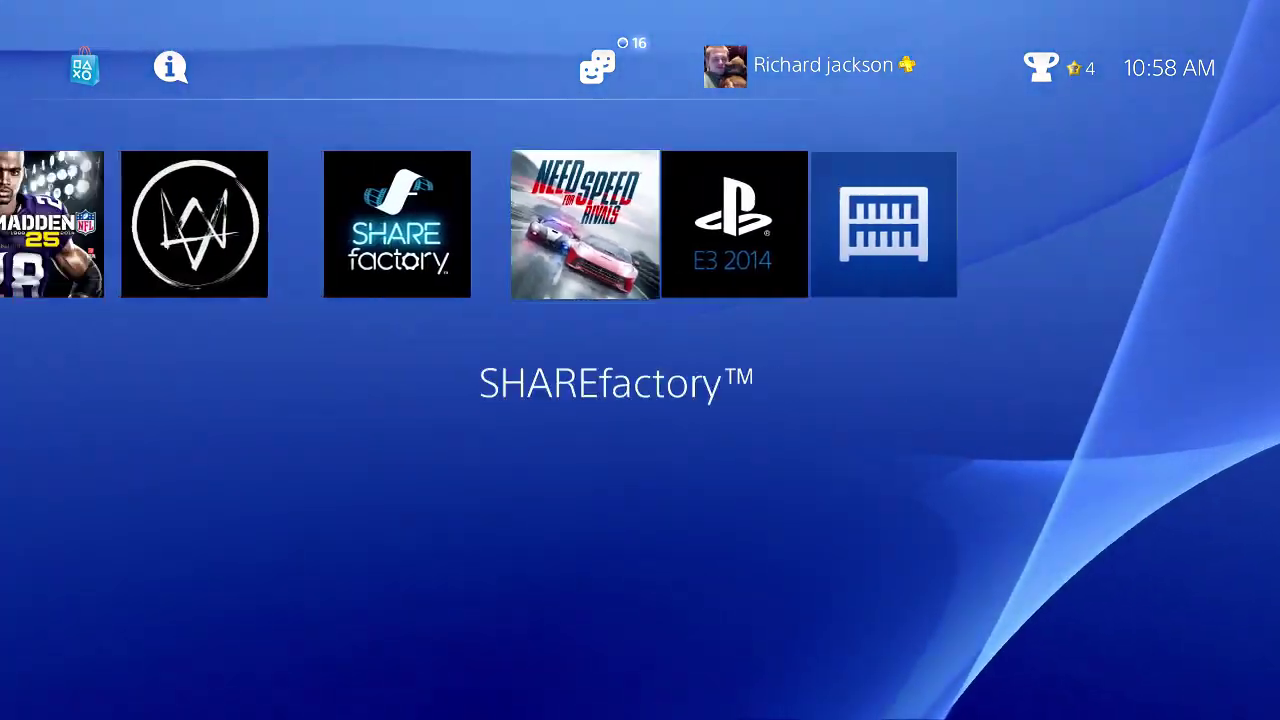
Step: Open PlayStation Store and enter its Apps category
key("Up")
key("Left")
key("Return")
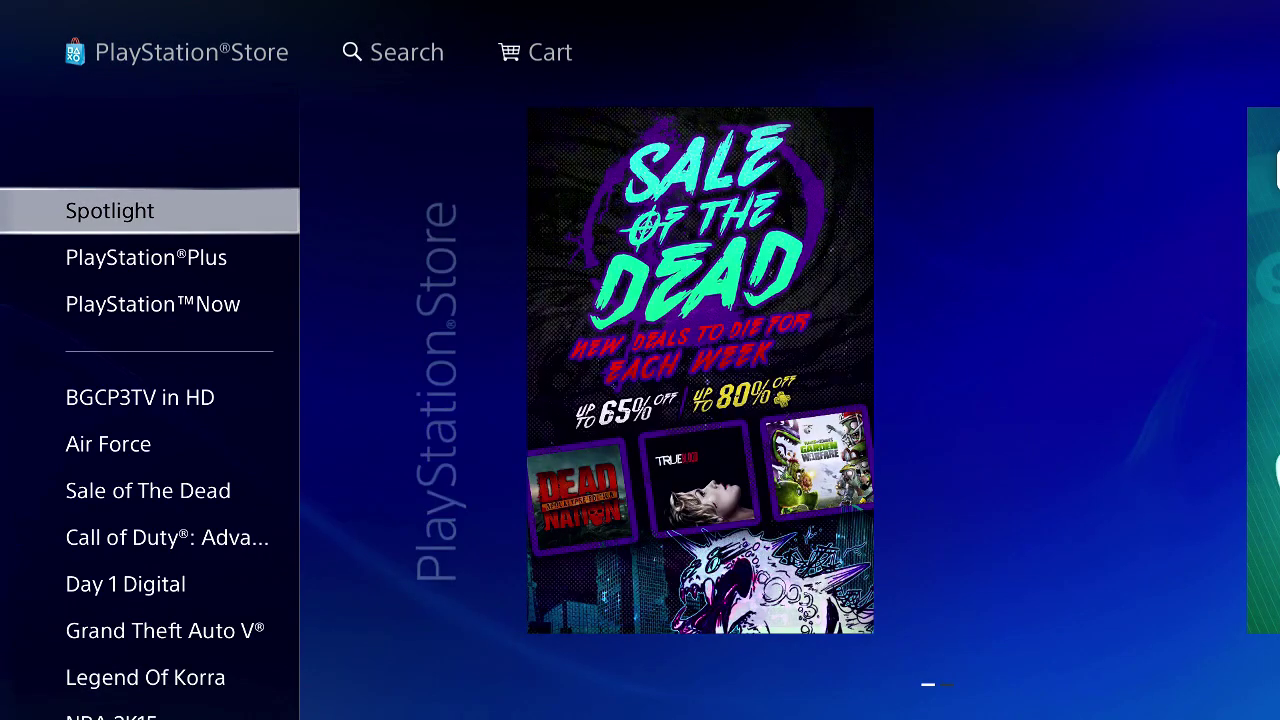
key("Down")
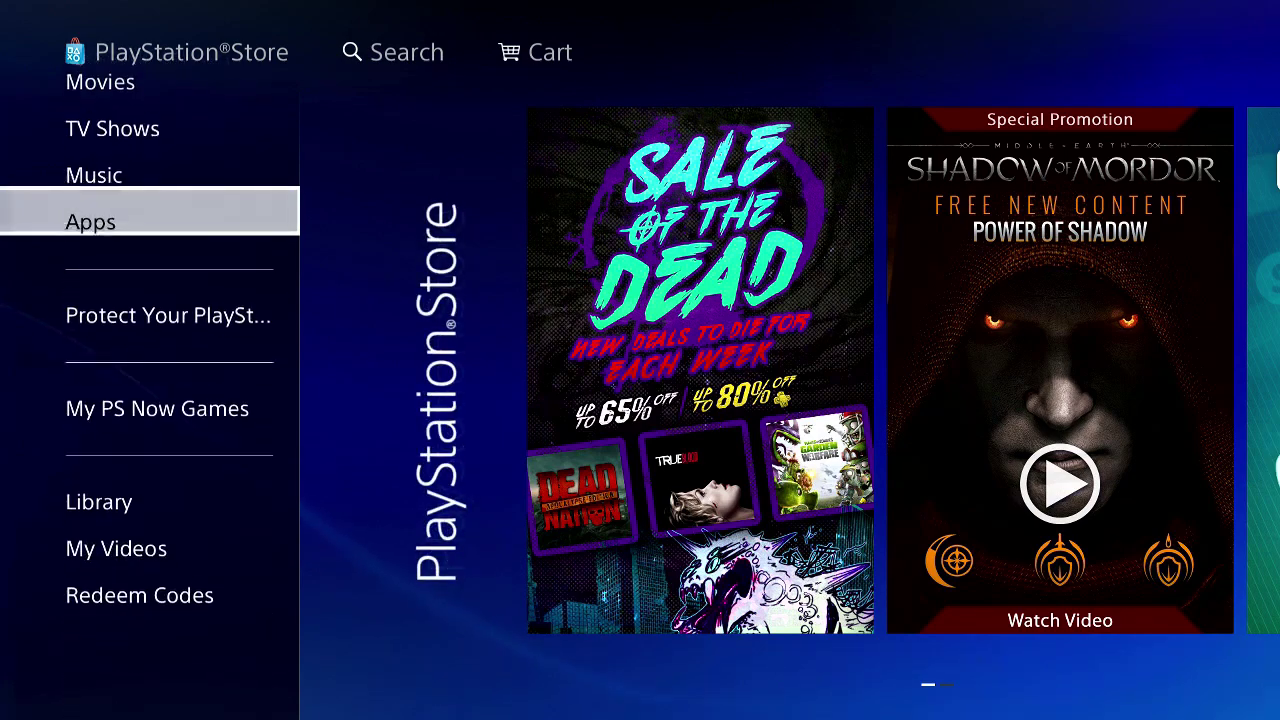
key("Return")
Step: Browse the featured apps through to the end and open All Apps
key("Right")
key("Right")
key("Right")
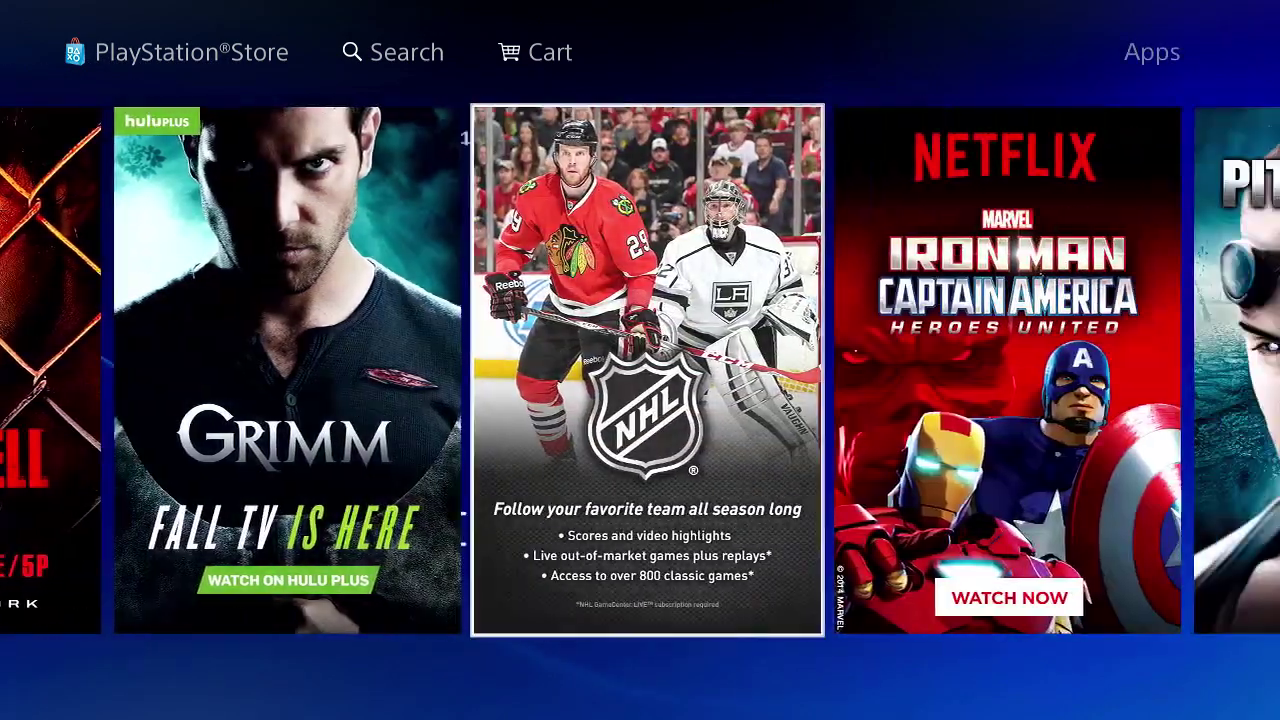
key("Right")
key("Right")
key("Right")
key("Right")
key("Right")
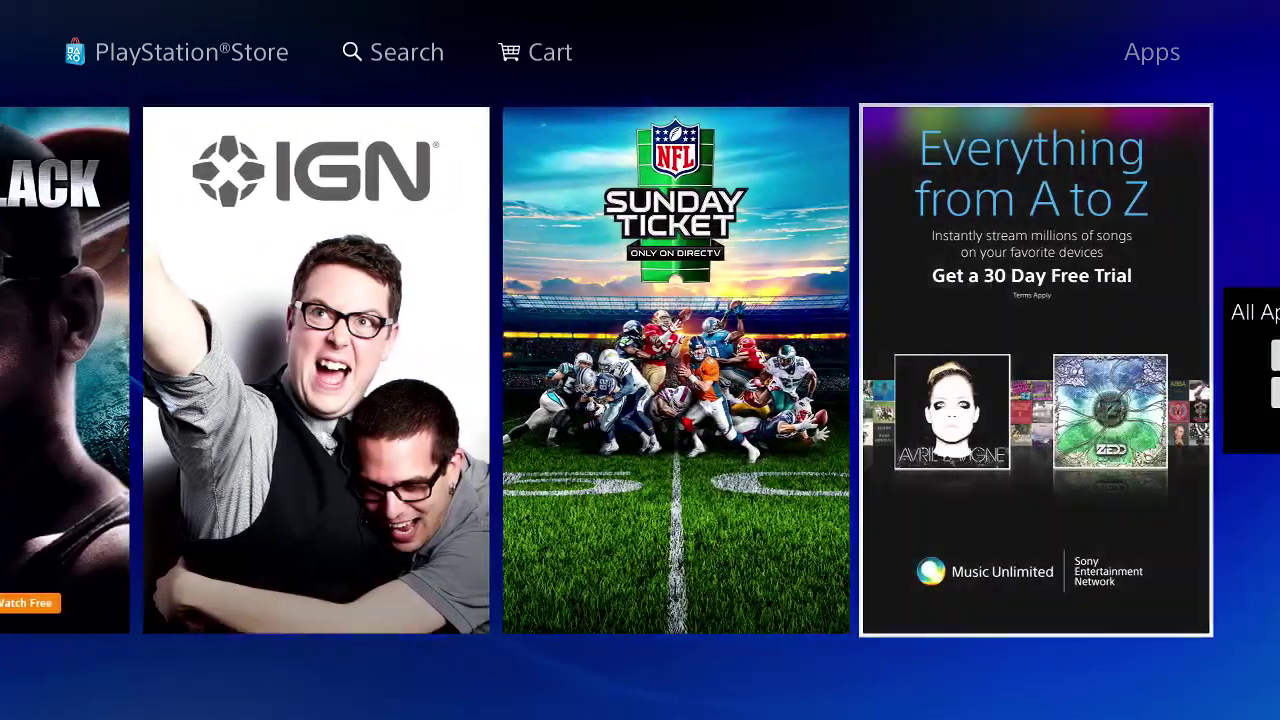
key("Right")
key("Return")
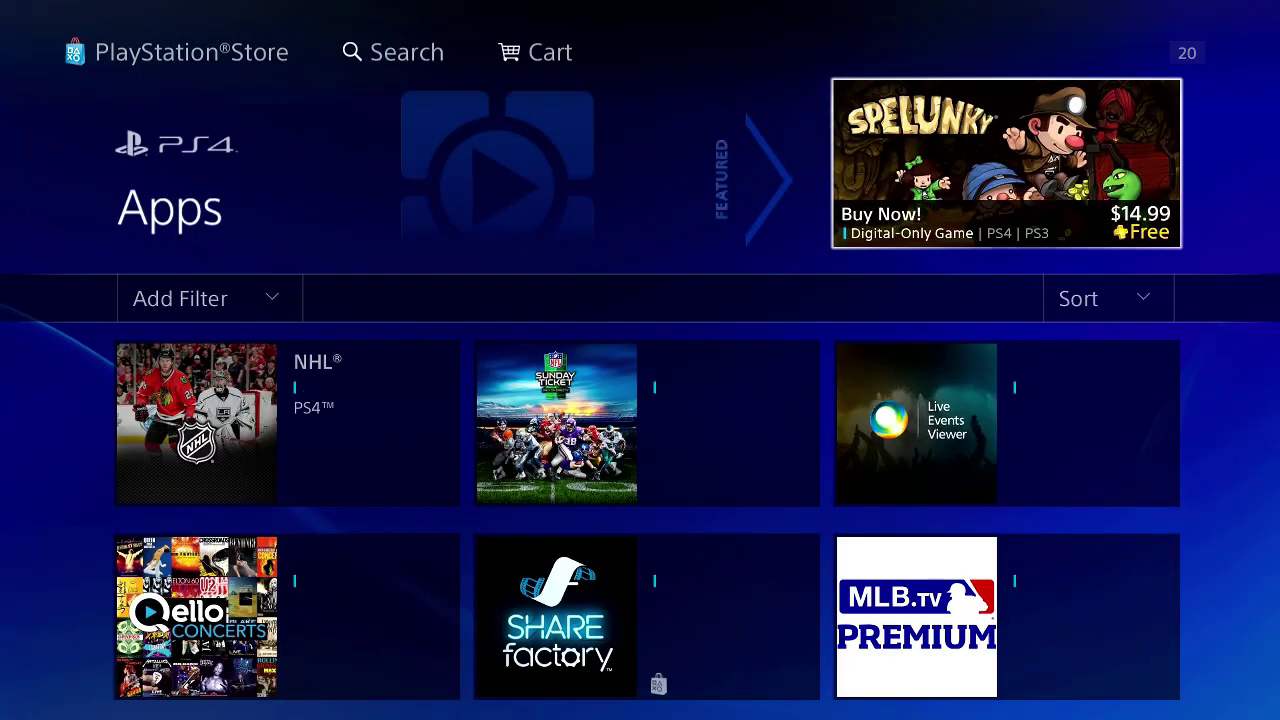
Step: Look through the complete All Apps listing for new PS4 apps, down to Netflix
key("Right")
key("Down")
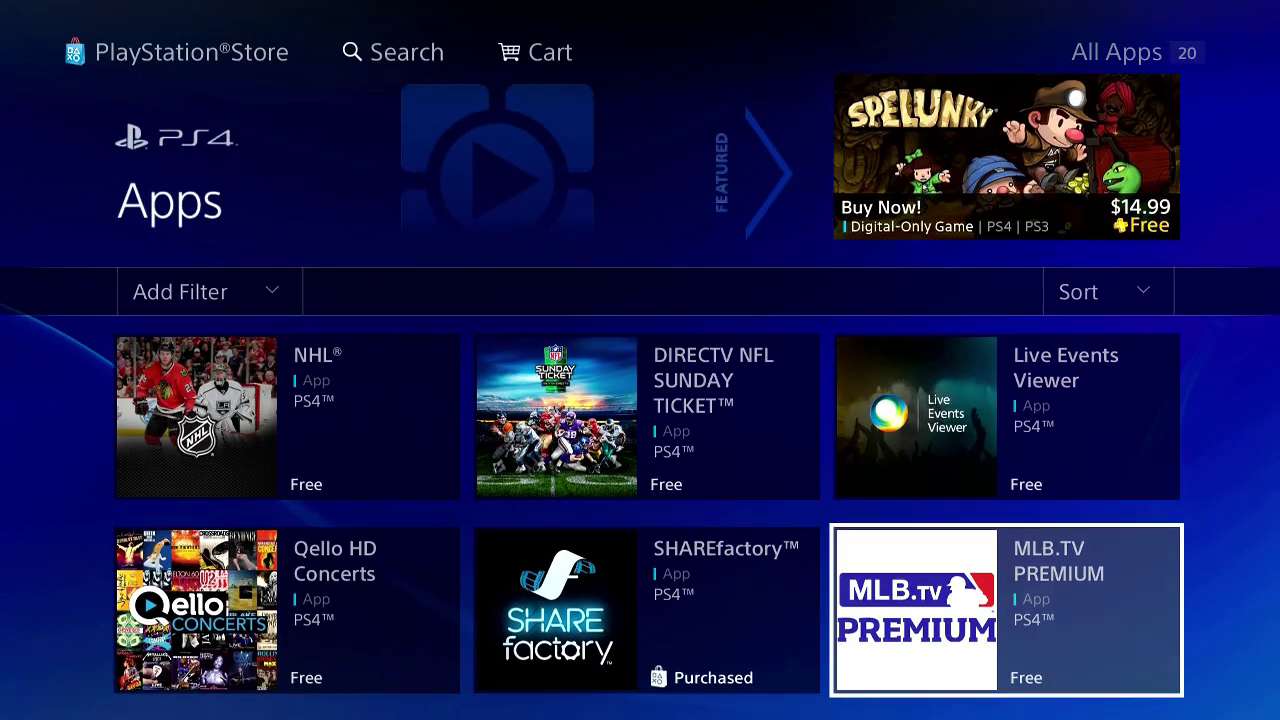
key("Left")
key("Left")
key("Down")
key("Right")
key("Right")
key("Down")
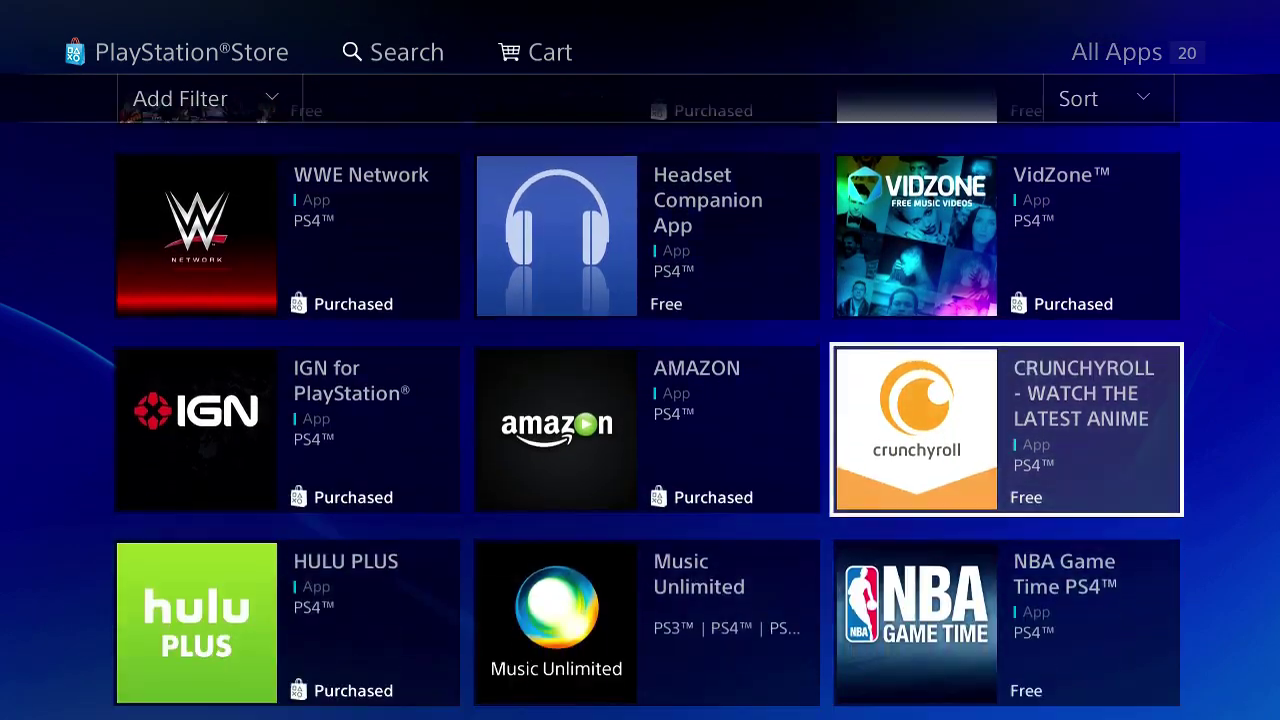
key("Left")
key("Left")
key("Down")
key("Right")
key("Right")
key("Down")
key("Left")
key("Left")
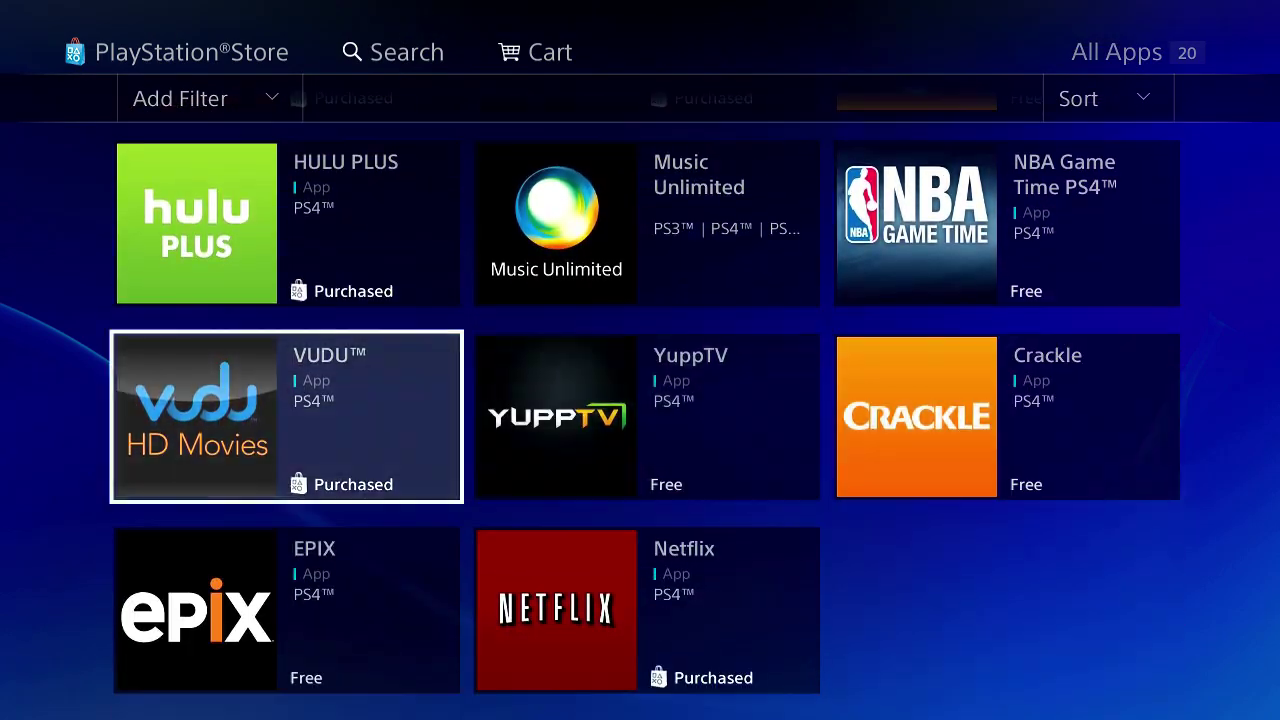
key("Down")
key("Right")
Step: Leave PlayStation Store and return to the games in the content area
key("Escape")
key("Left")
key("Escape")
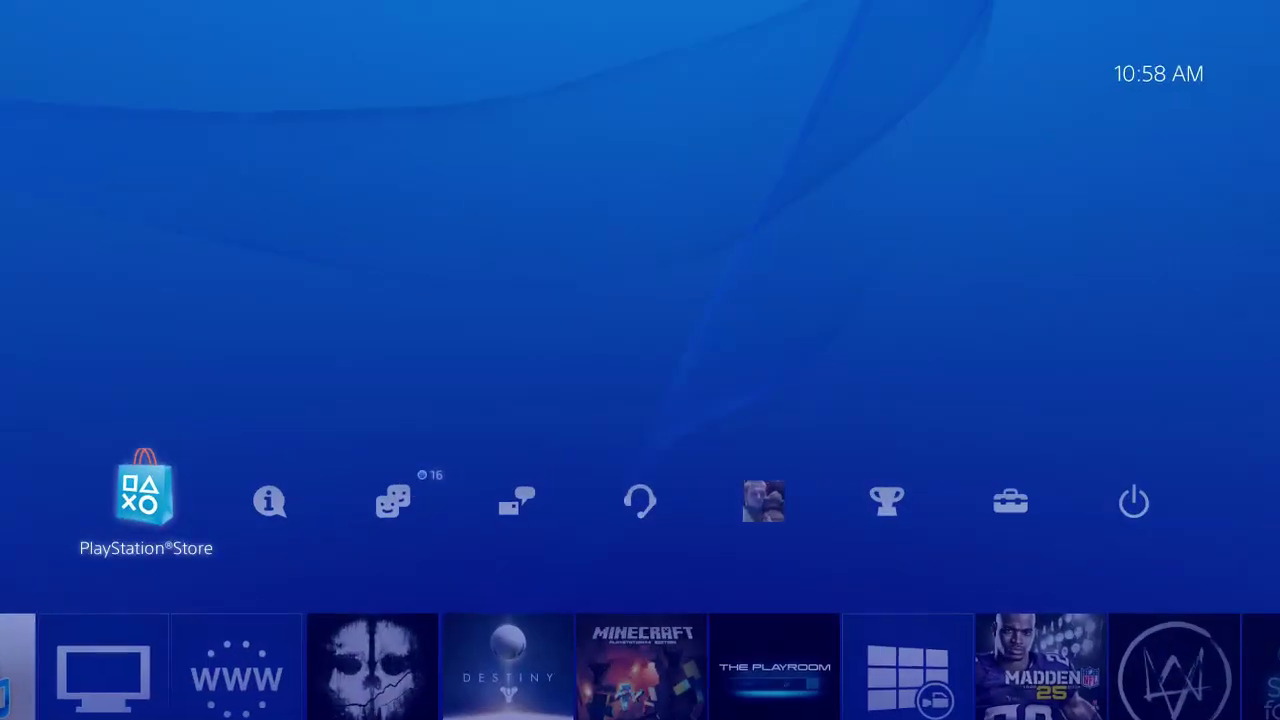
key("Right")
key("Right")
key("Right")
key("Down")
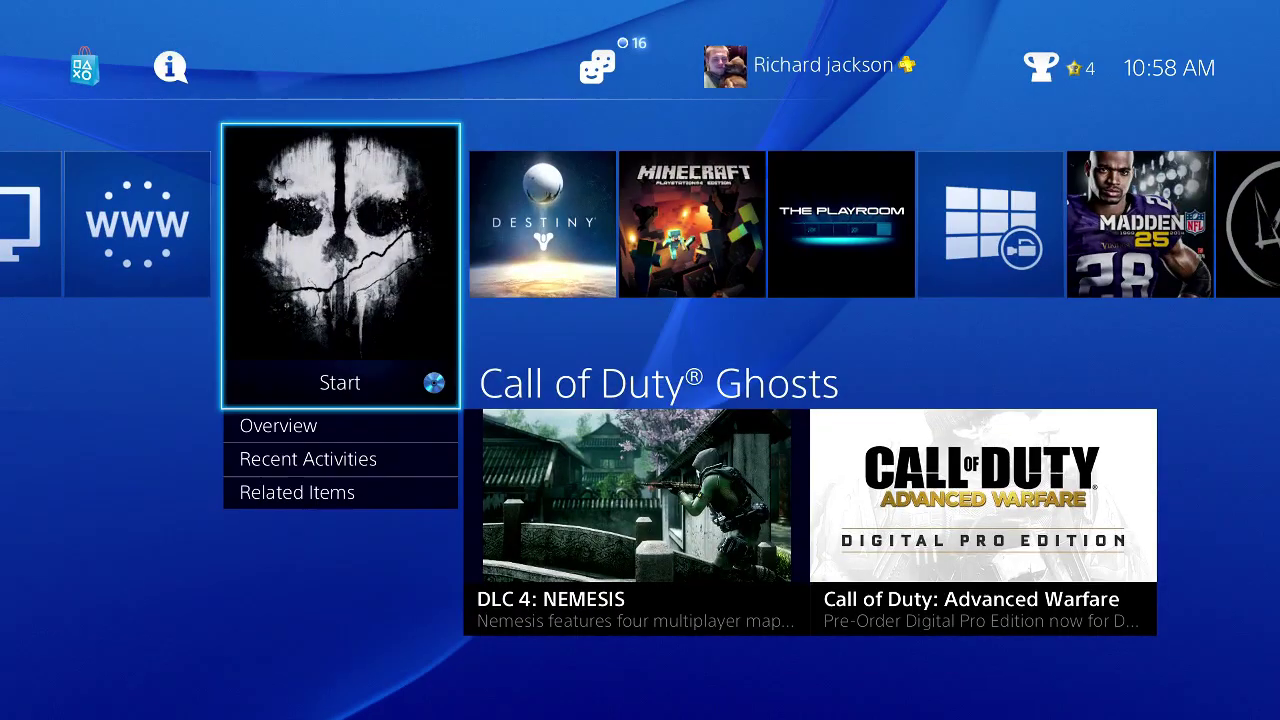
Step: Look at Video Unlimited - My Videos in the content area and the joinable parties under Party
key("Left")
key("Left")
key("Left")
key("Left")
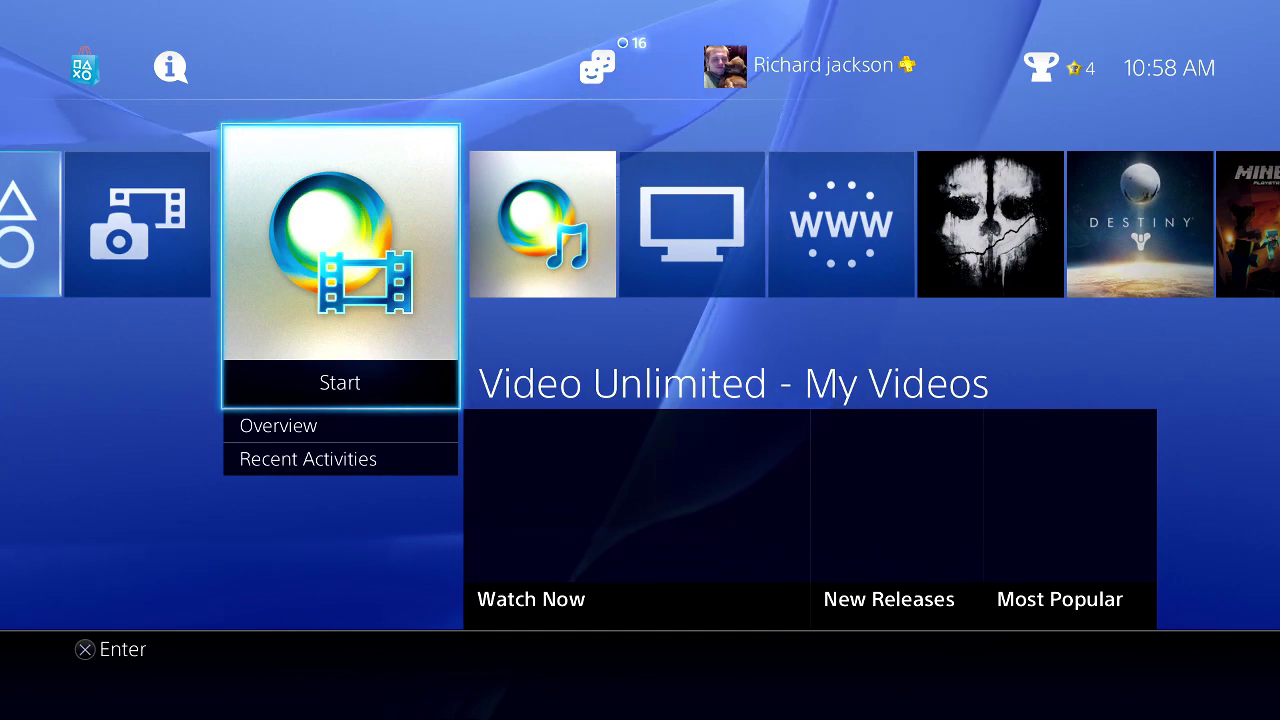
key("Up")
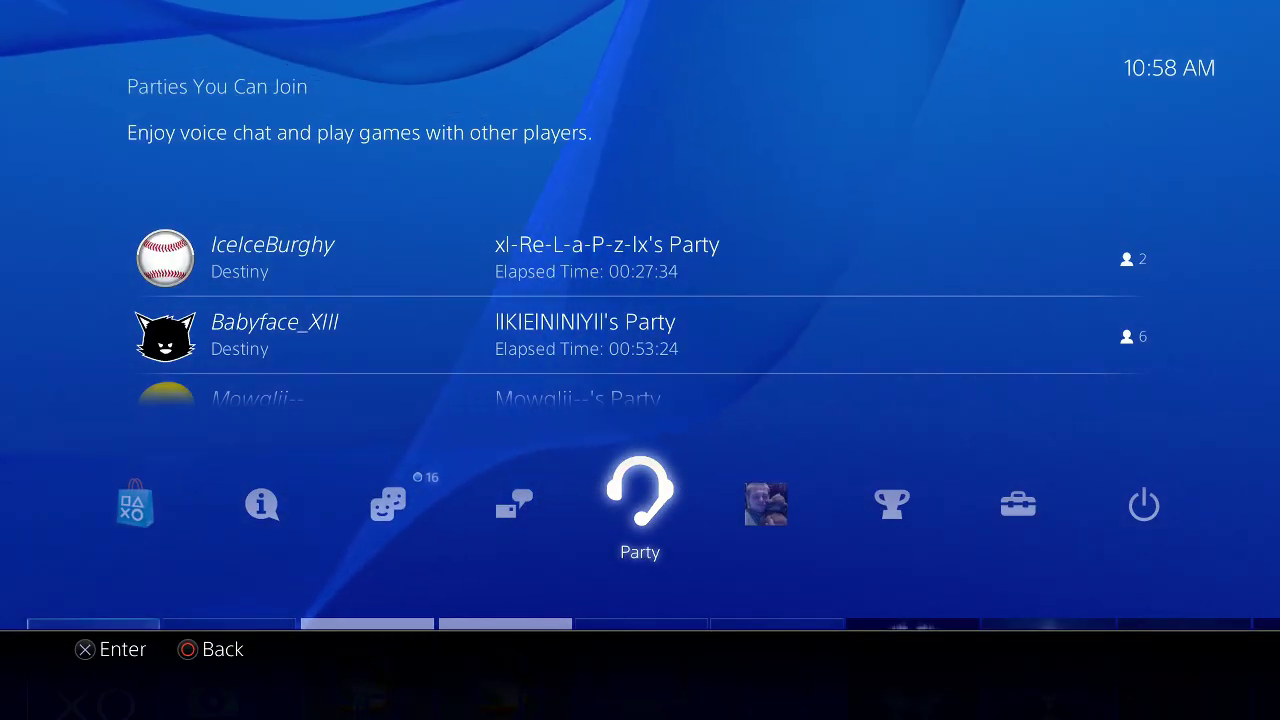
Step: Open the Share menu and go to the Start Share Play option
key("F1")
key("Escape")
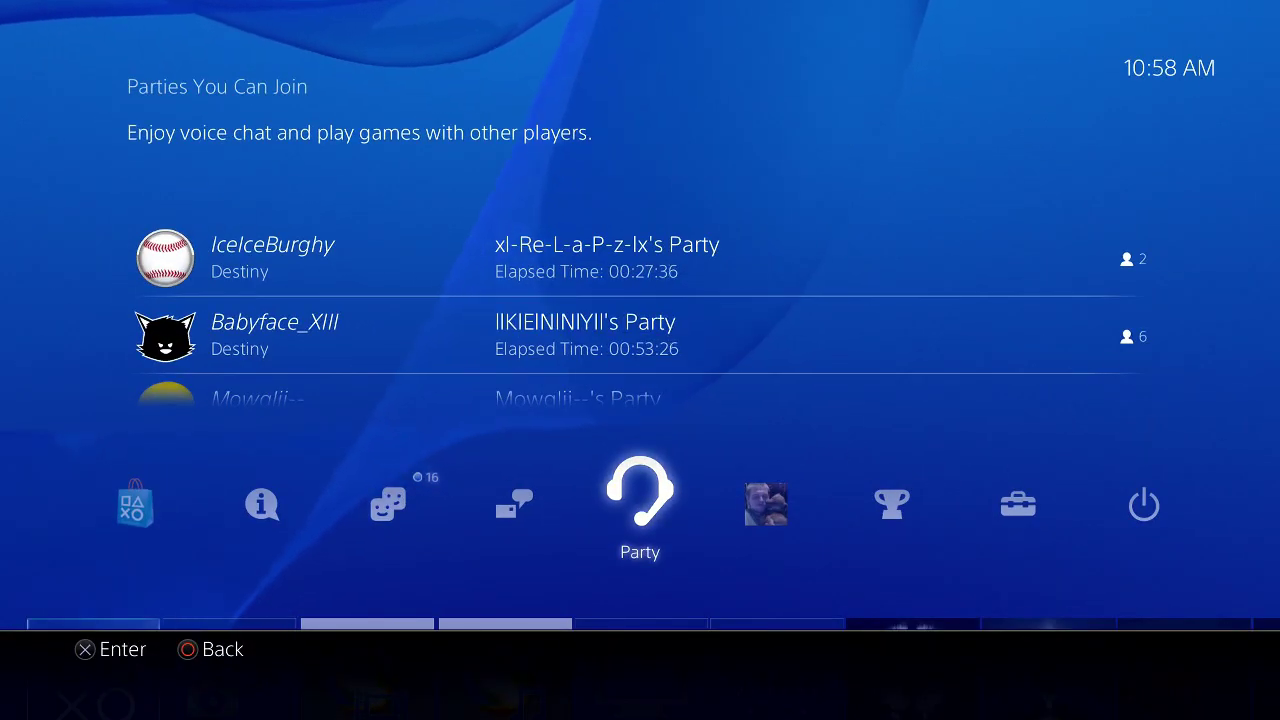
key("F1")
key("Right")
key("Right")
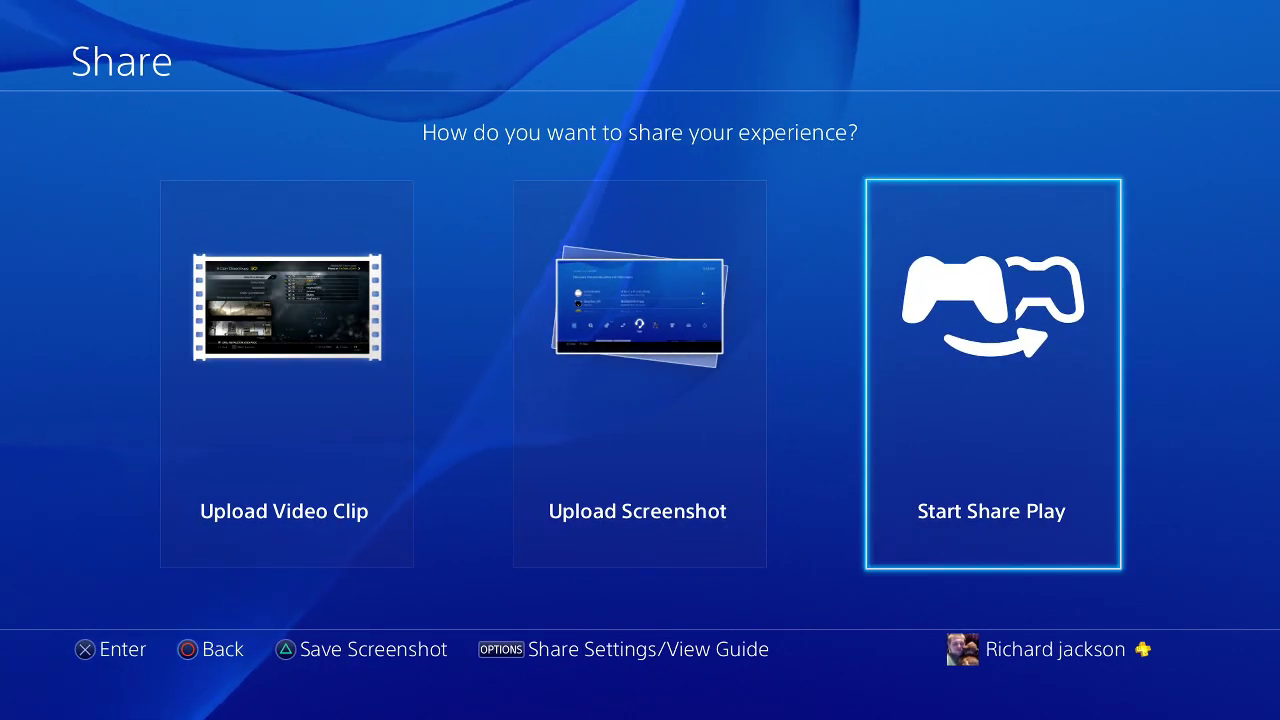
Step: Choose Upload Video Clip and open the selection of saved video clips
key("Left")
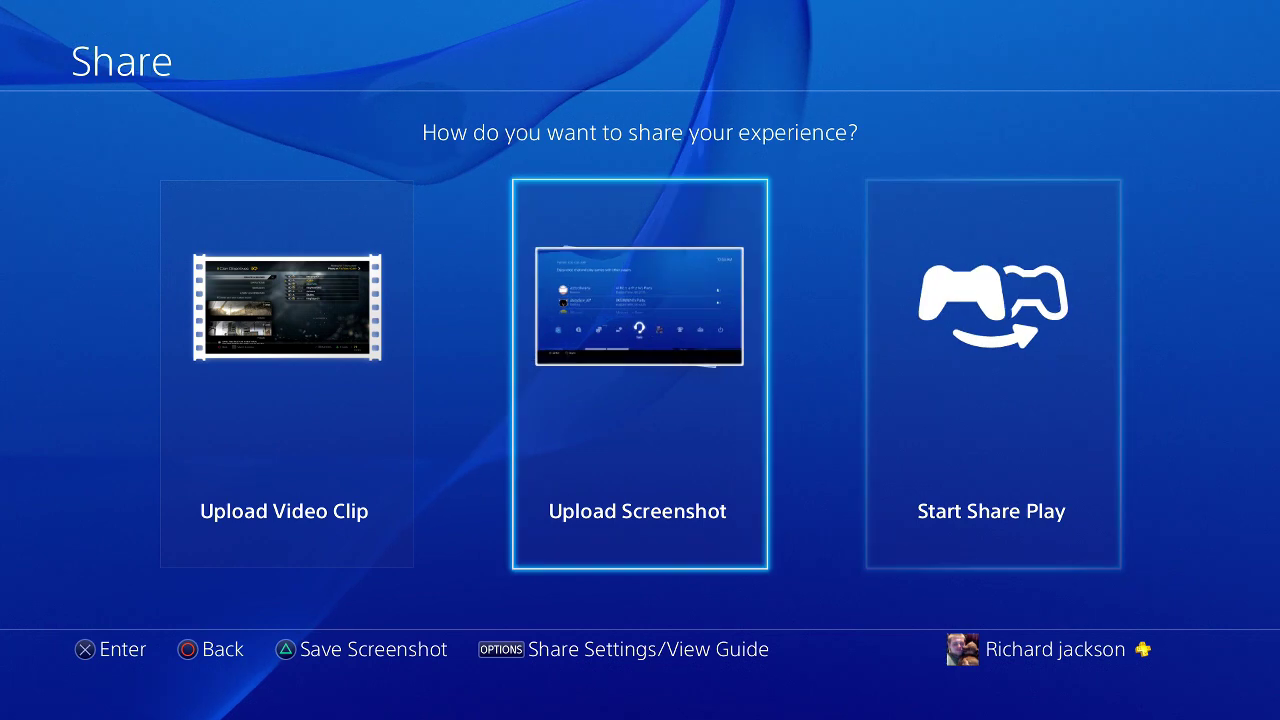
key("Left")
key("Return")
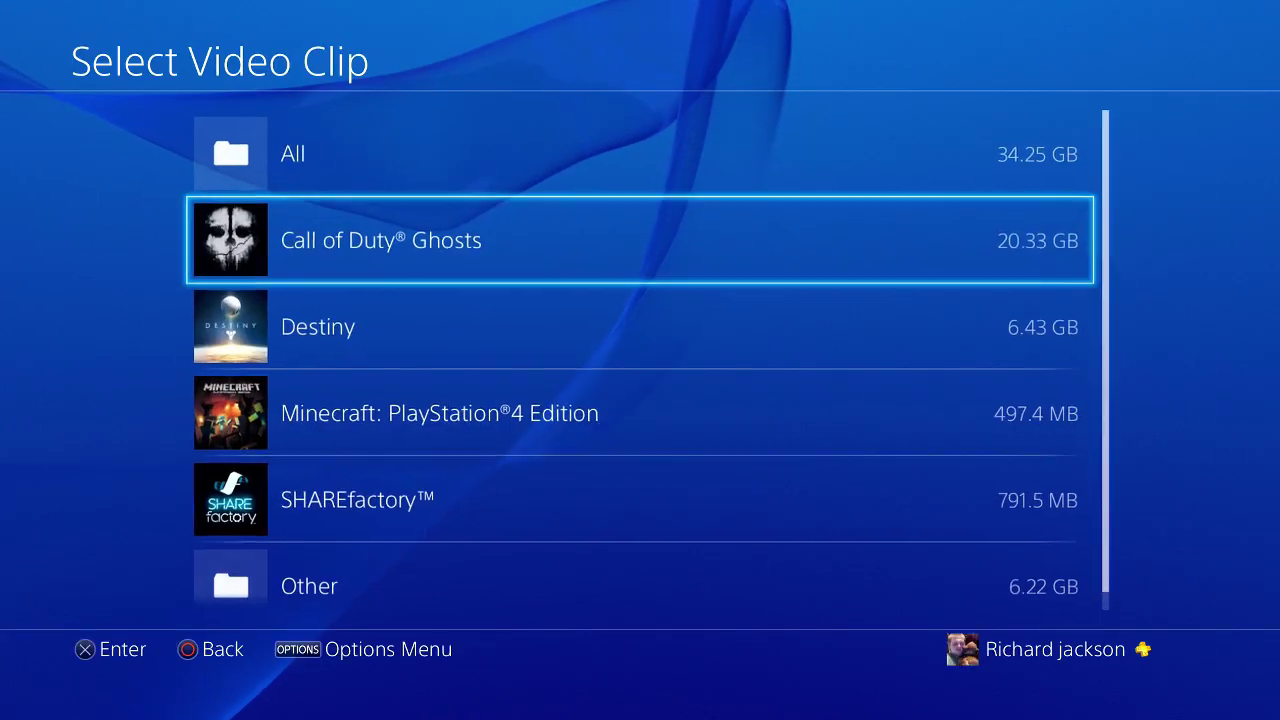
Step: Choose a Call of Duty: Ghosts video clip with YouTube as the upload destination and read the account-linking terms
key("Return")
key("Down")
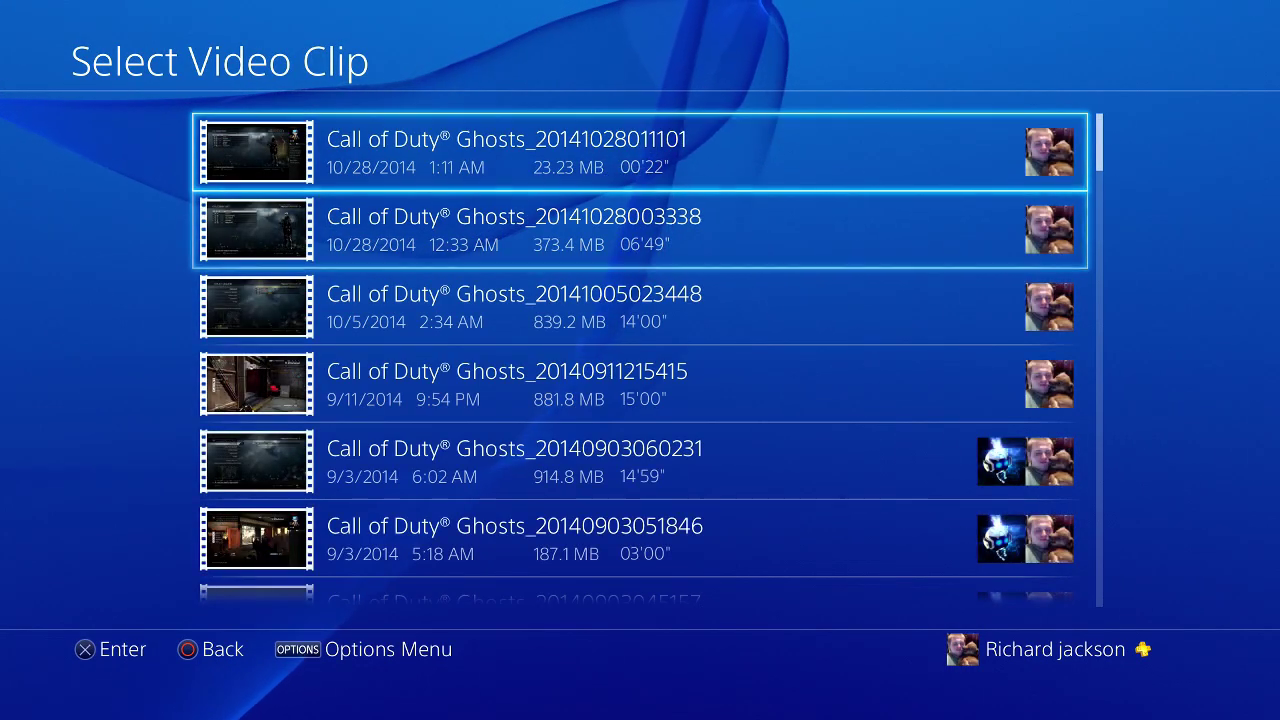
key("Return")
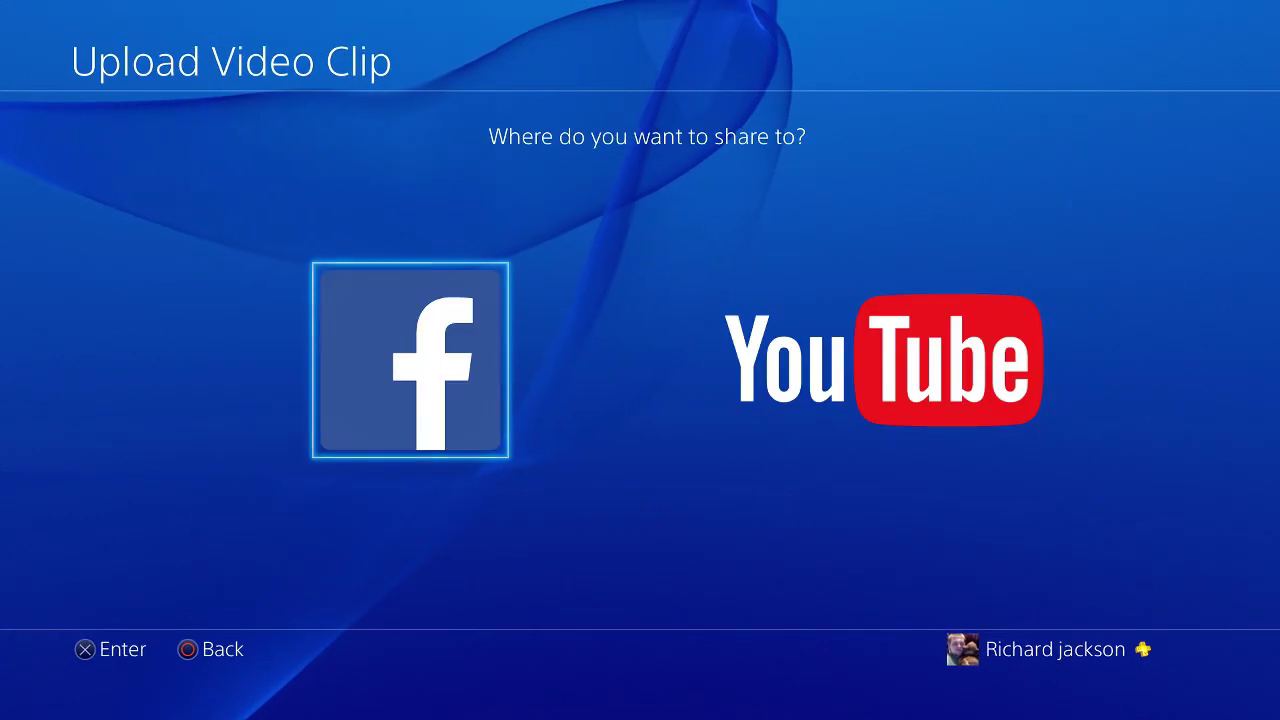
key("Right")
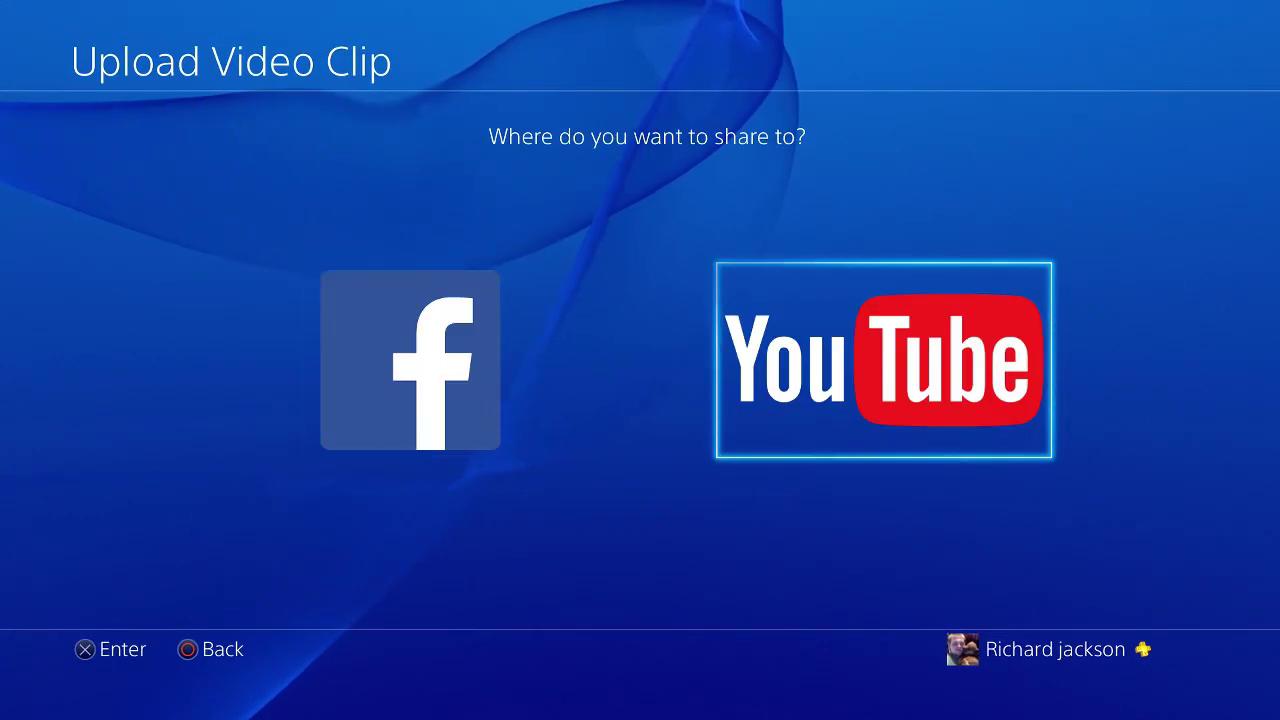
key("Return")
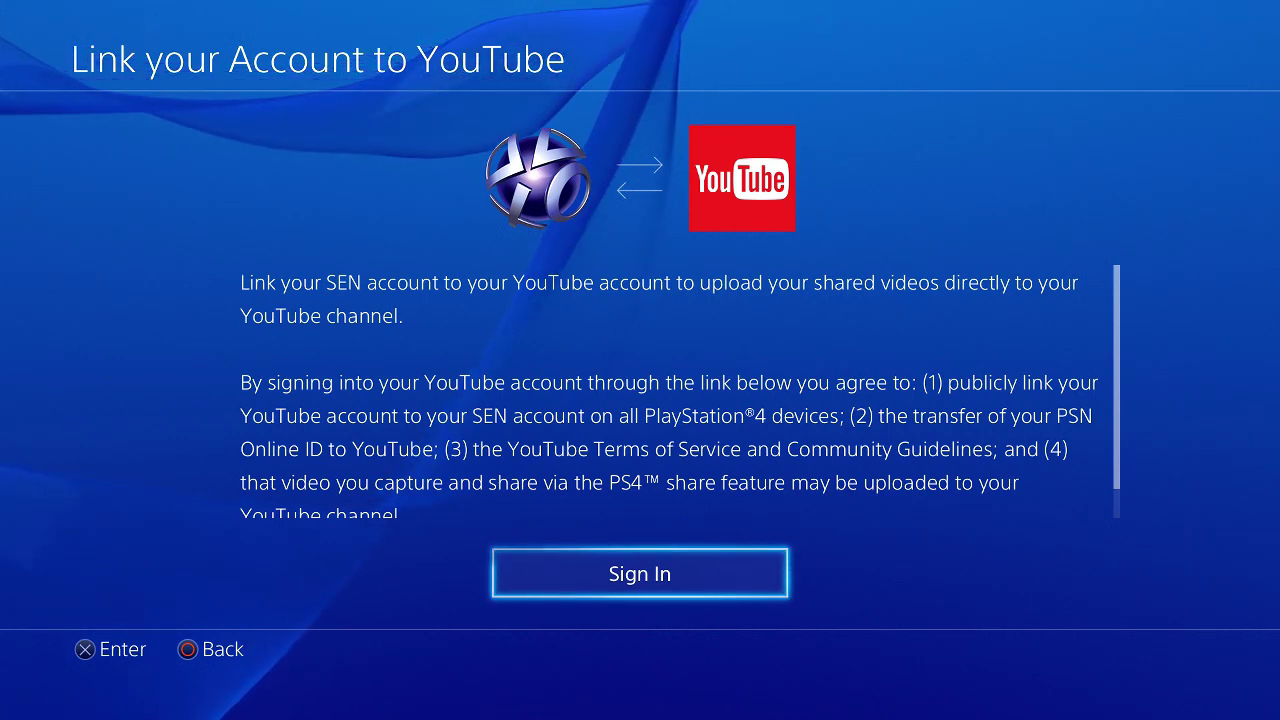
scroll(670, 392, "down", 1)
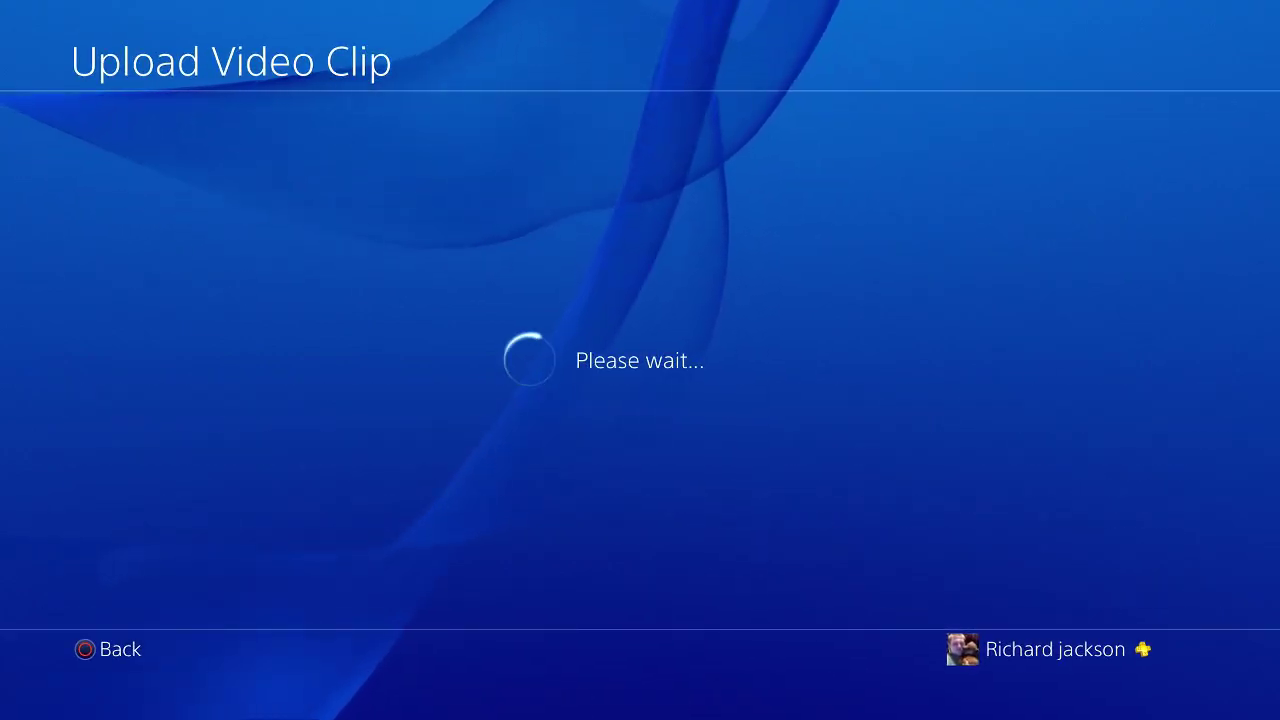
Step: Look over Settings and Trophies in the function area and open Friends
key("Right")
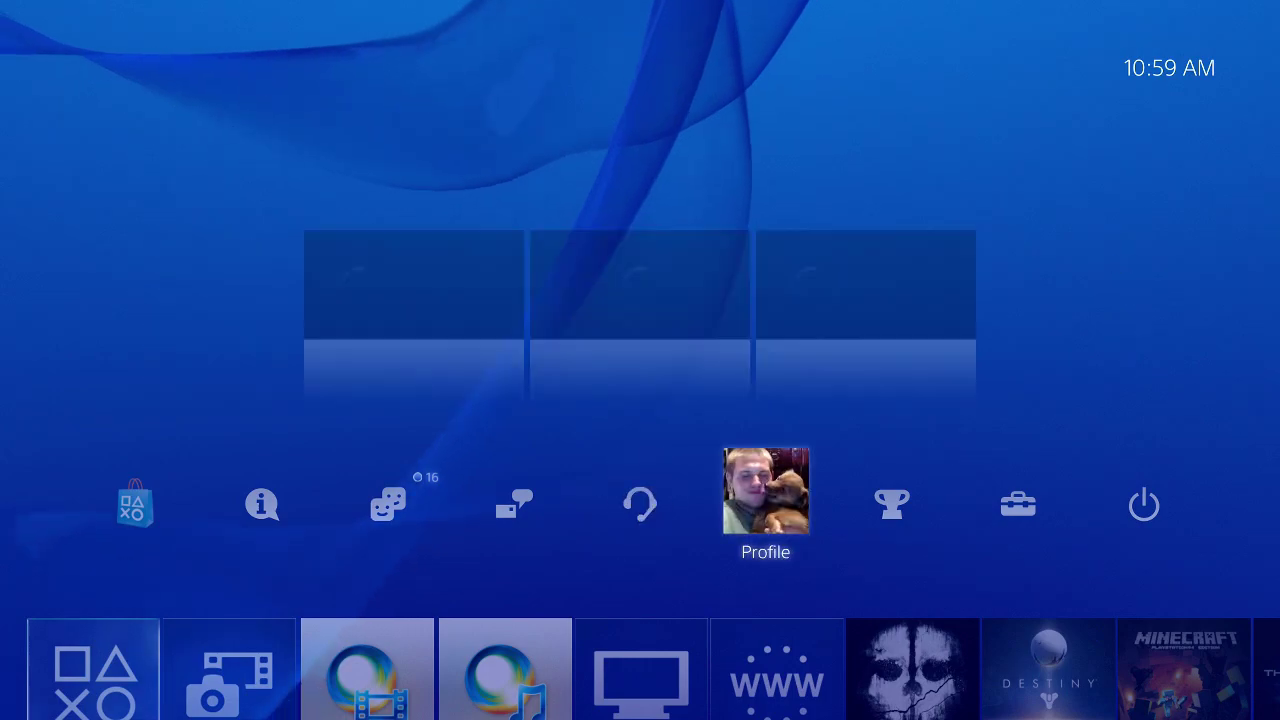
key("Right")
key("Right")
key("Down")
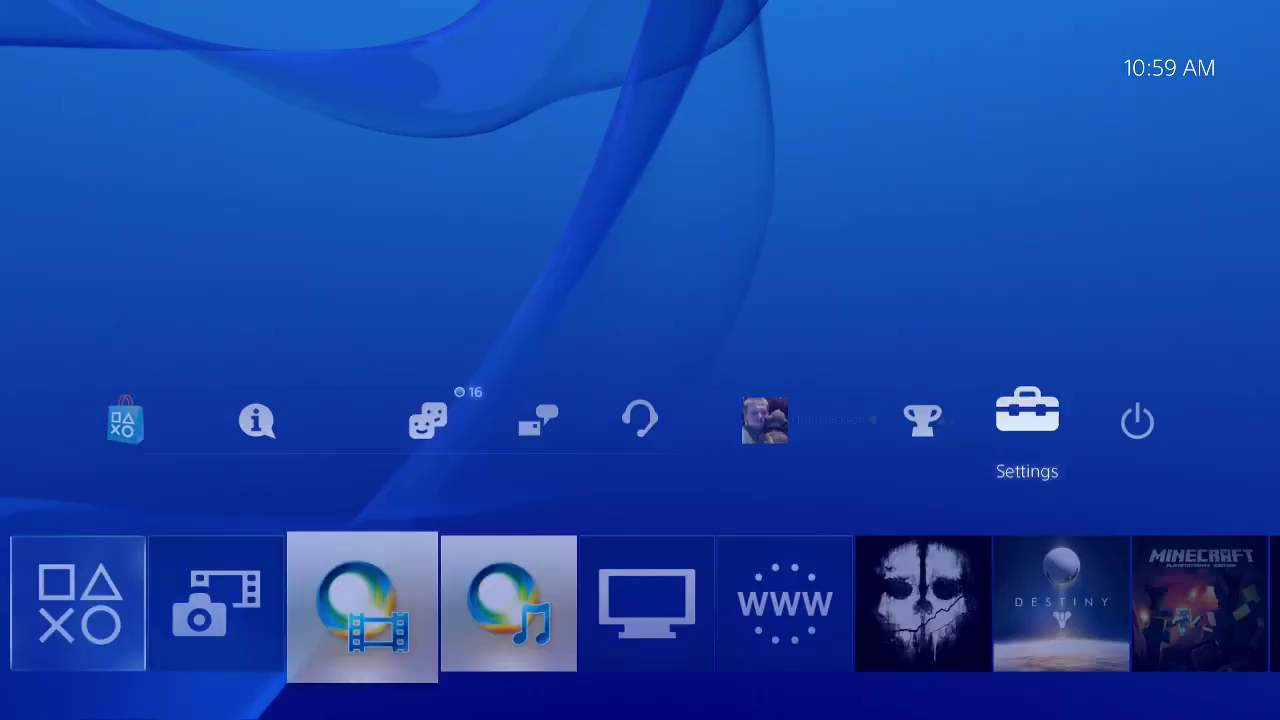
key("Up")
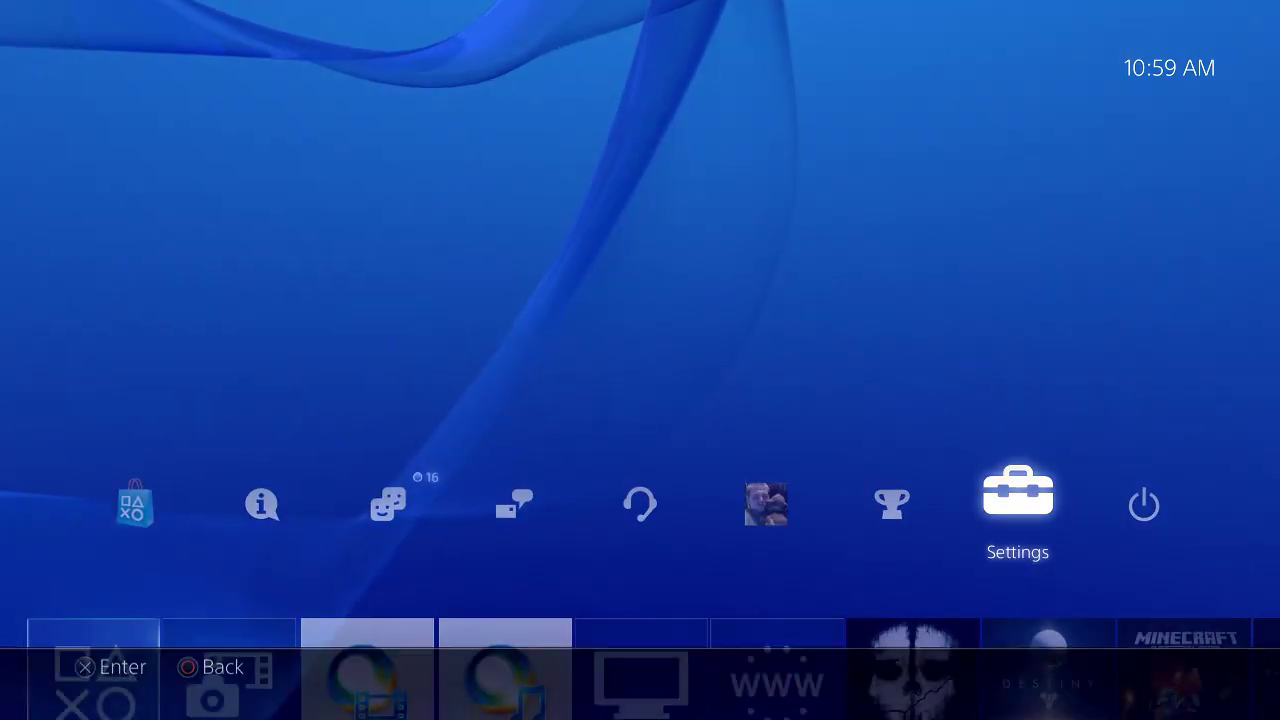
key("Left")
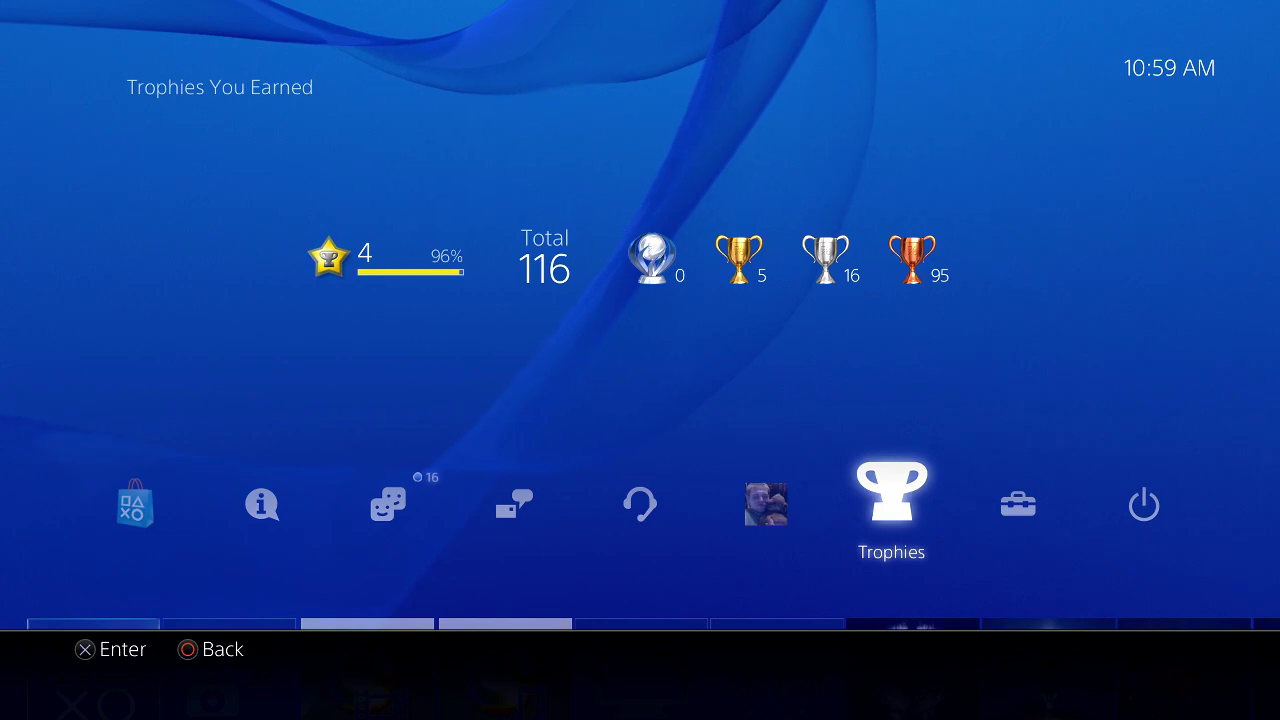
key("Left")
key("Left")
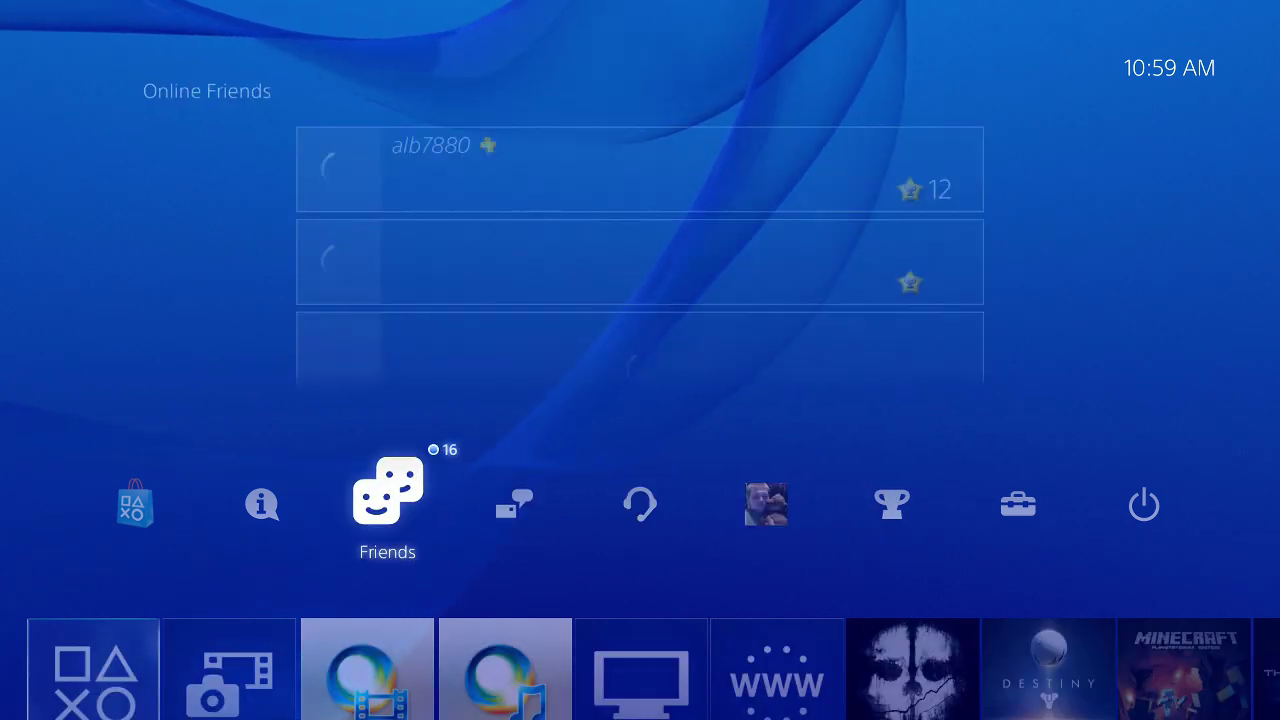
key("Return")
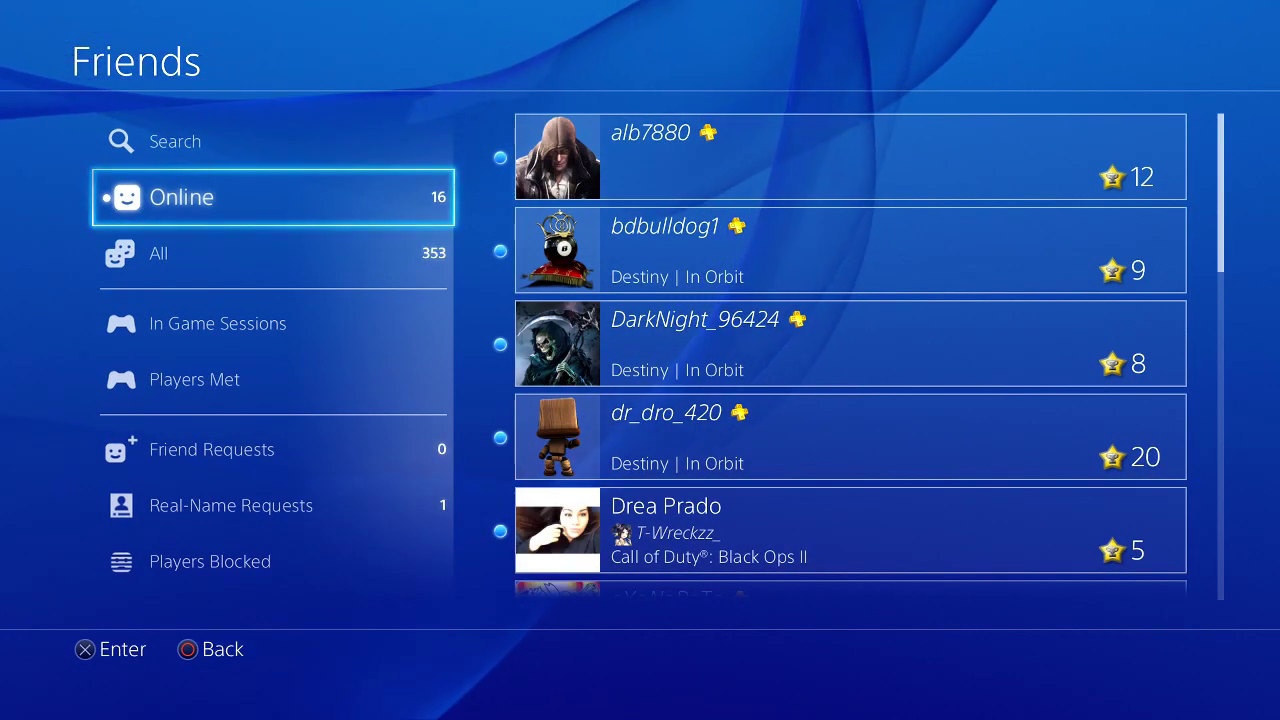
Step: Look at the Friends search field and its on-screen keyboard, closing the keyboard without entering anything
key("Right")
key("Left")
key("Up")
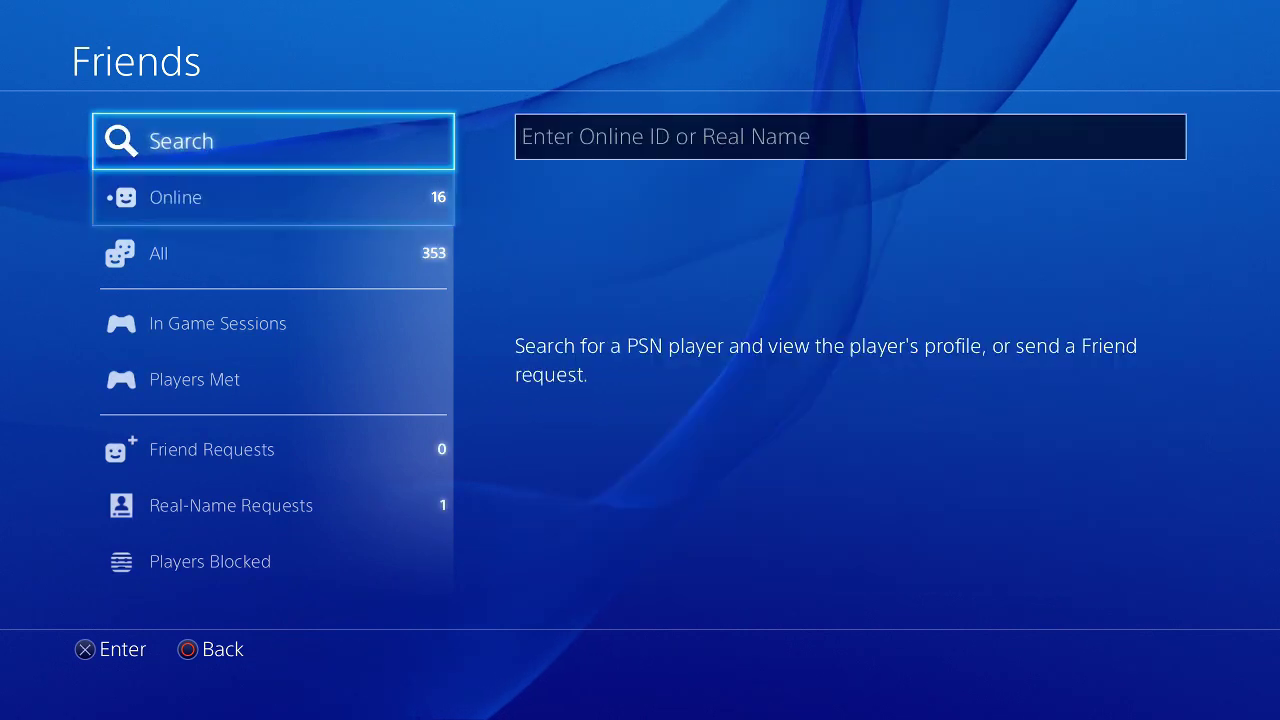
key("Right")
key("Return")
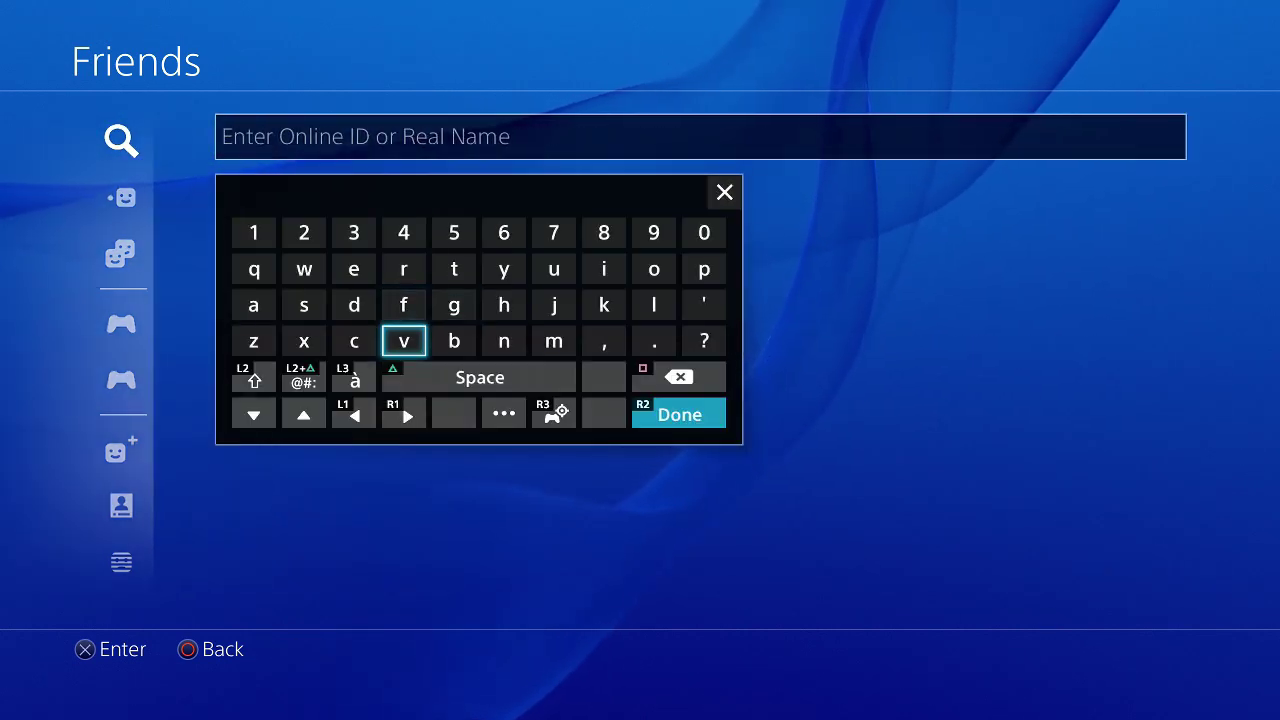
key("Escape")
Step: Browse the Online friends list and view the options available for an online friend playing Destiny
key("Down")
key("Right")
key("Down")
key("Down")
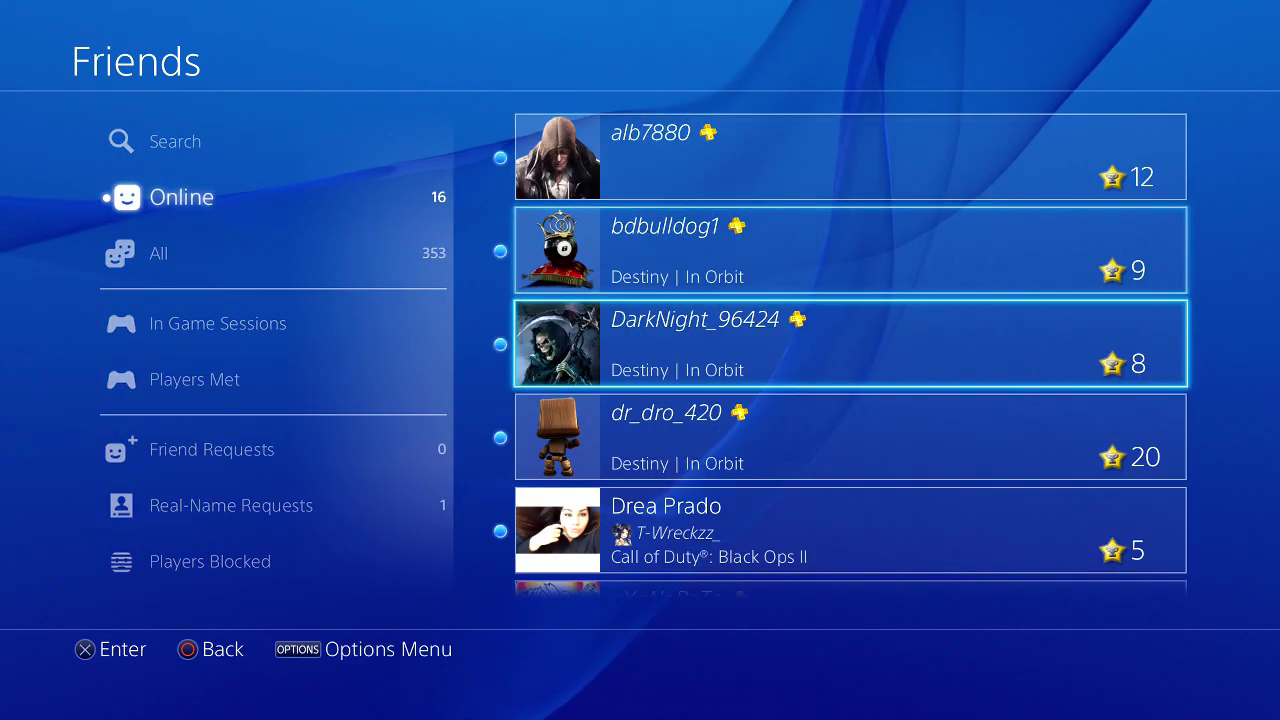
key("Down")
key("Down")
key("Down")
key("Down")
key("Down")
key("Down")
key("Menu")
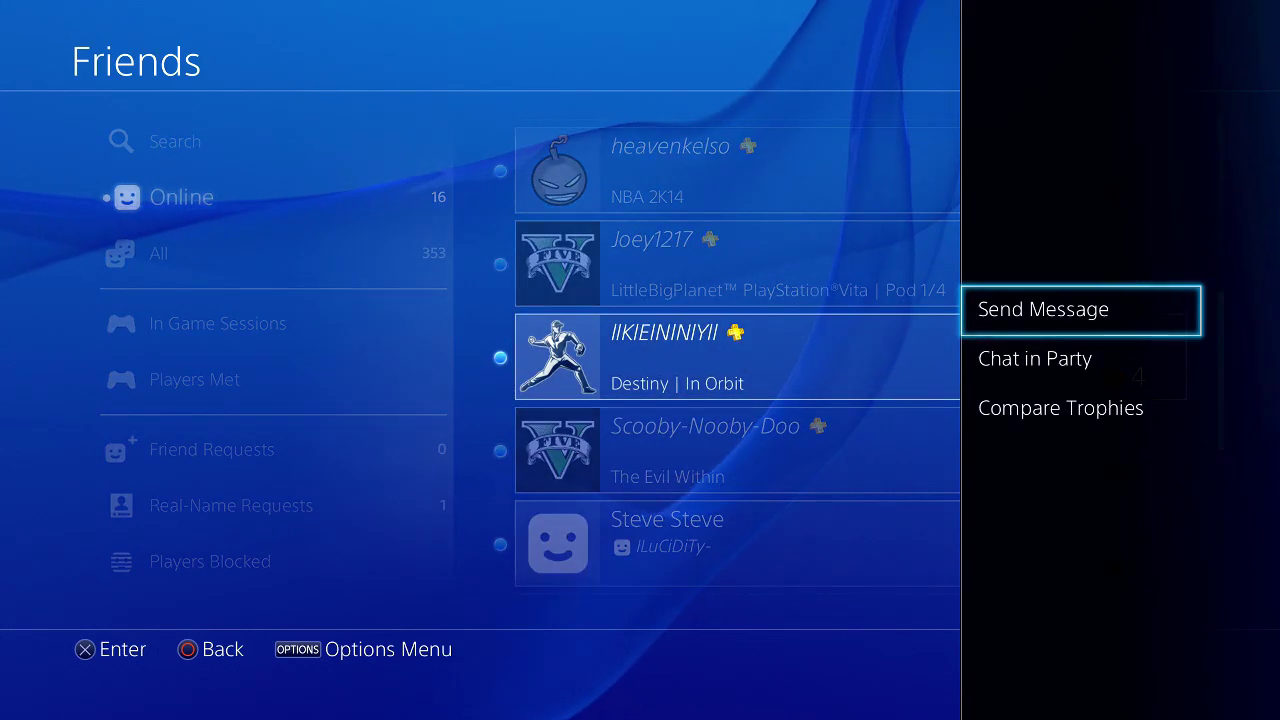
key("Escape")
Step: Look through the All, In Game Sessions and Players Met categories and leave Friends
key("Left")
key("Down")
key("Down")
key("Down")
key("Up")
key("Up")
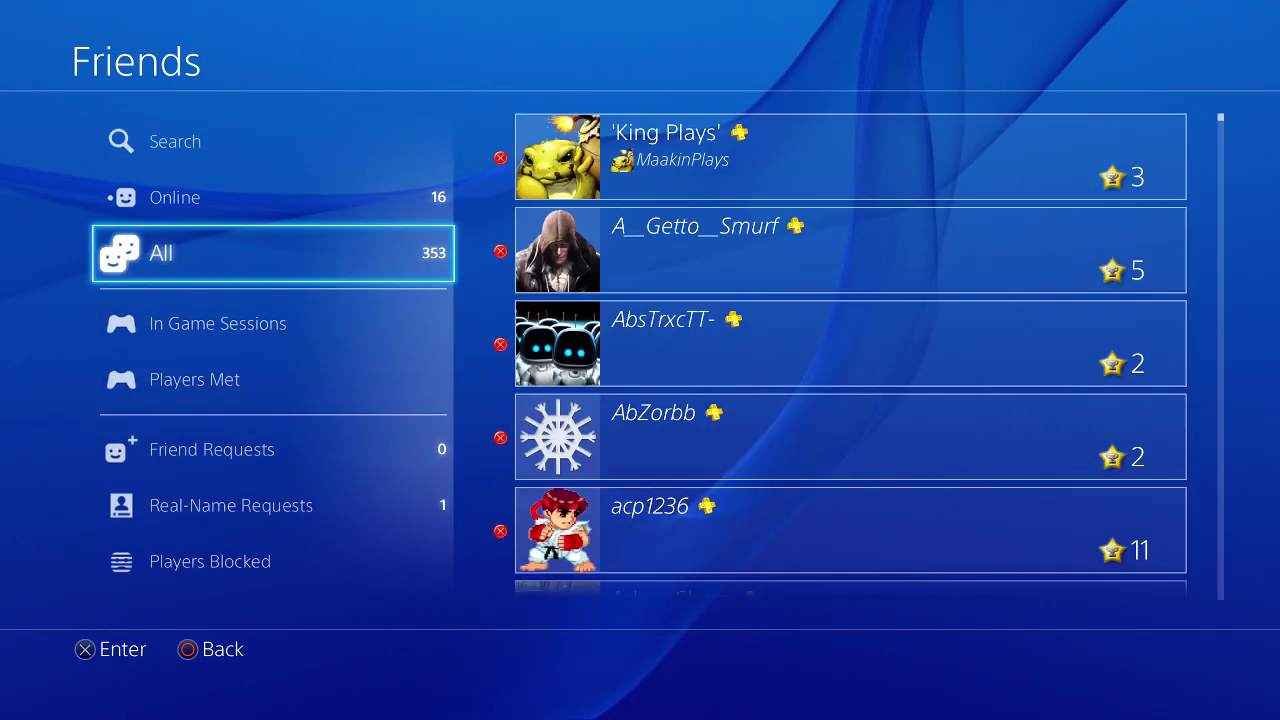
key("Down")
key("Up")
key("Up")
key("Escape")
Step: Open Messages from the function area, look at the message list and return
key("Right")
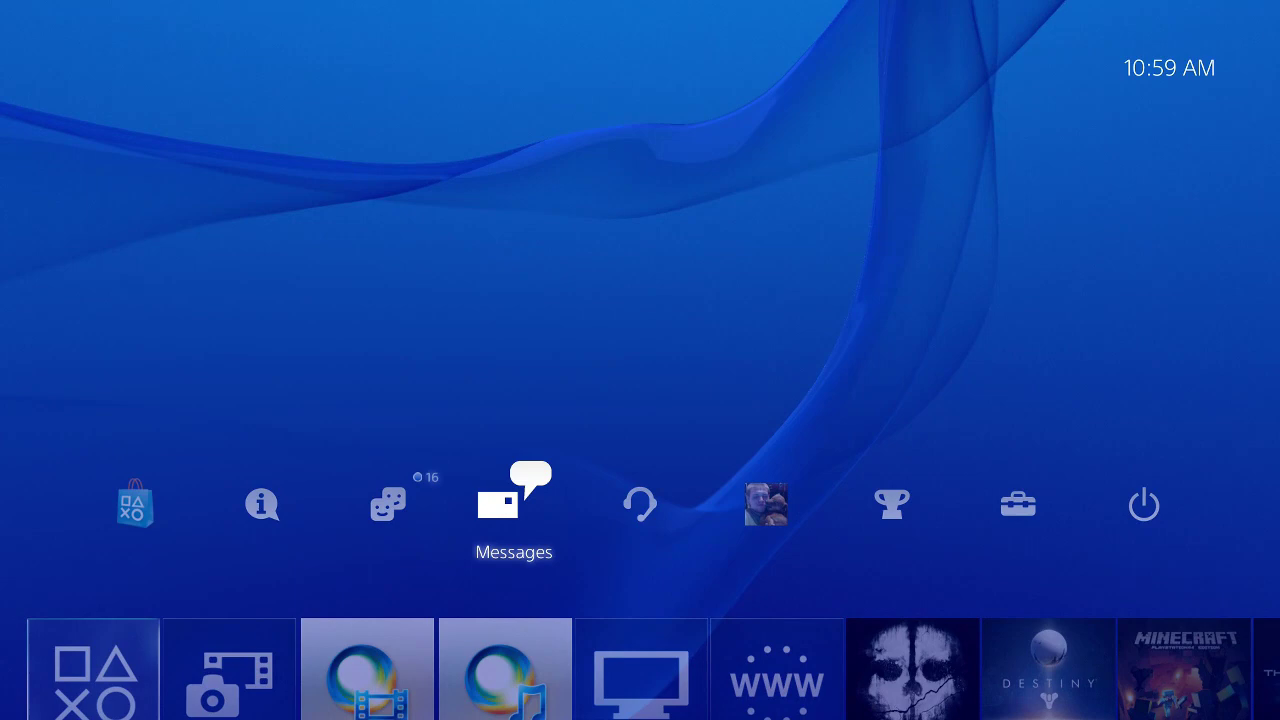
key("Down")
key("Up")
key("Left")
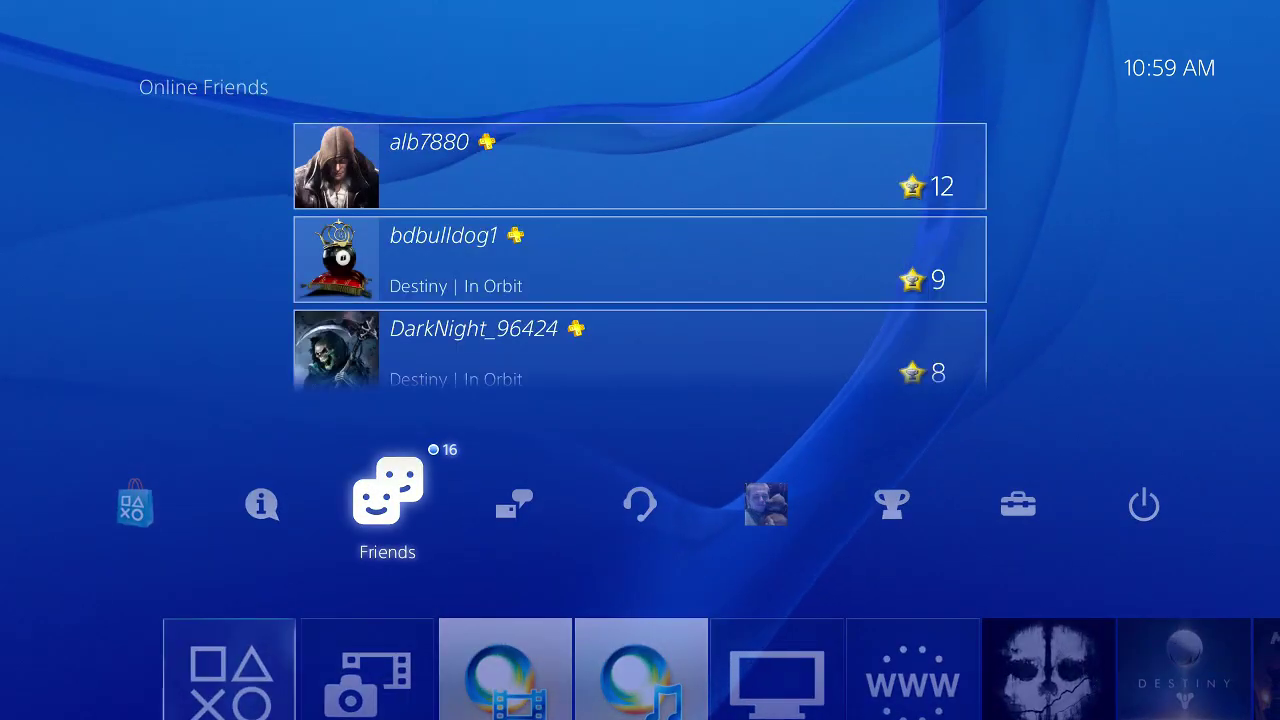
key("Right")
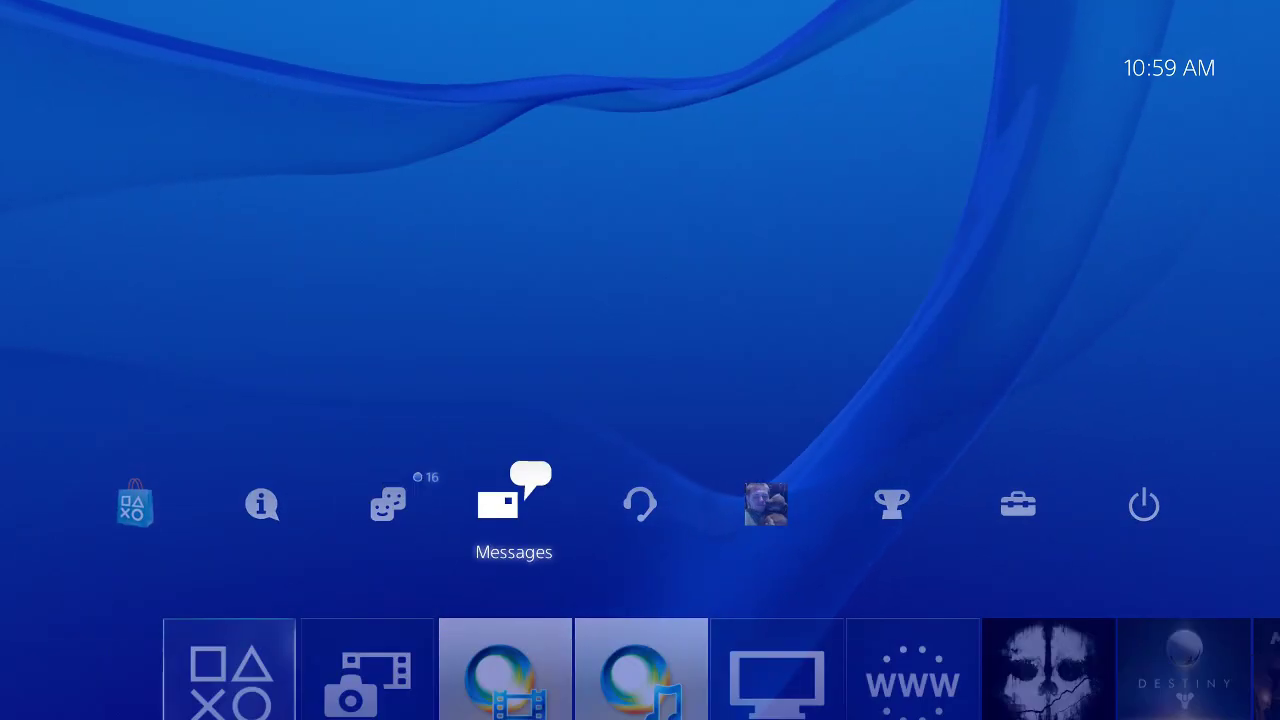
key("Return")
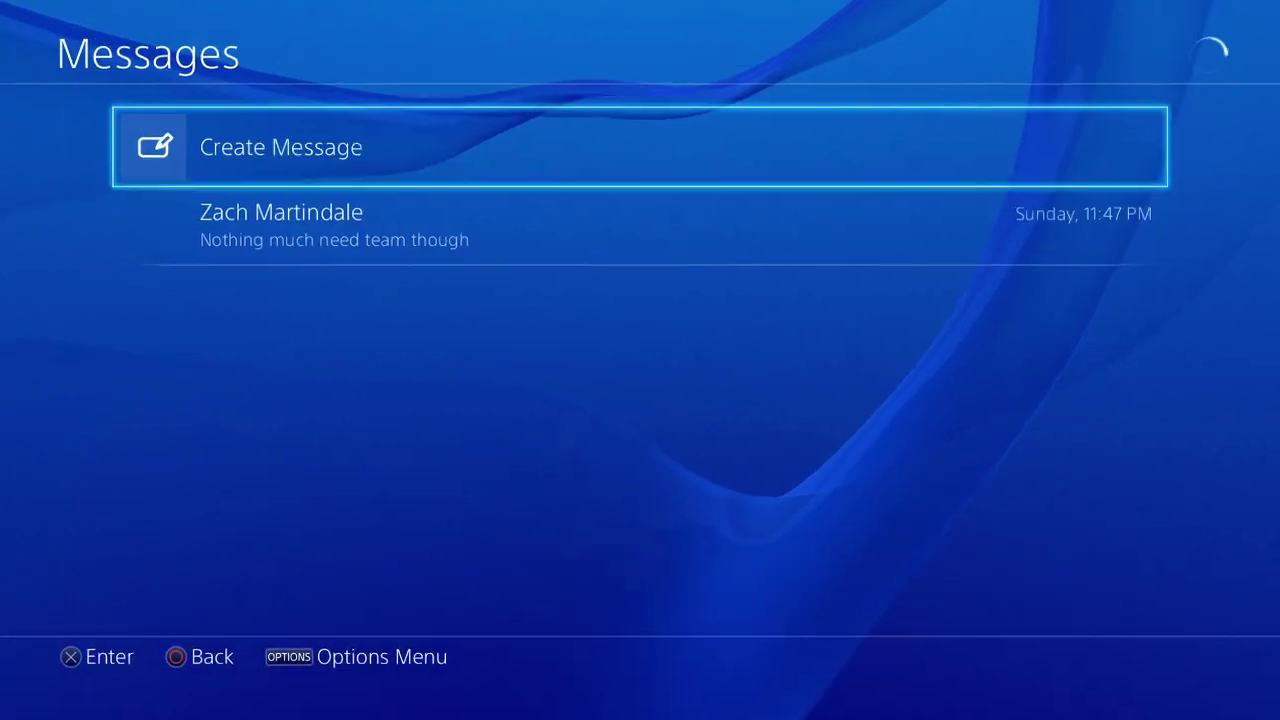
key("Escape")
Step: Open the parties list from Party and acknowledge the What is a Party? introduction
key("Right")
key("Down")
key("Return")
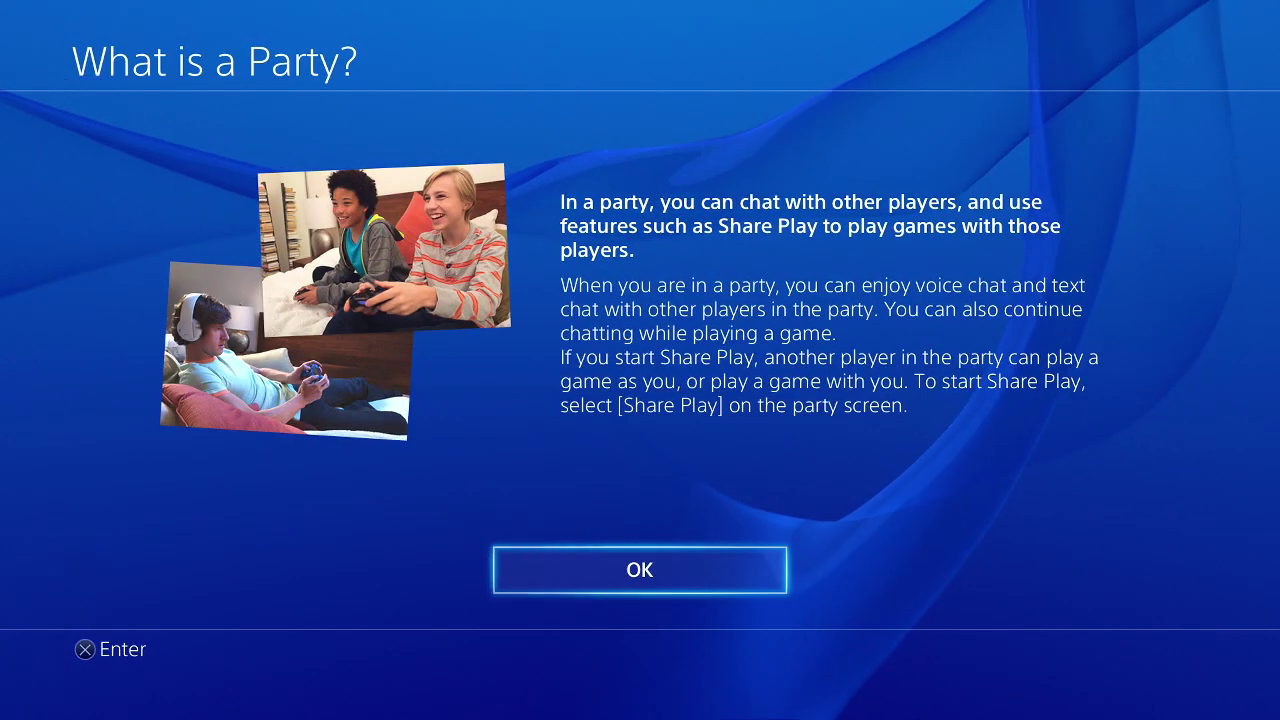
key("Return")
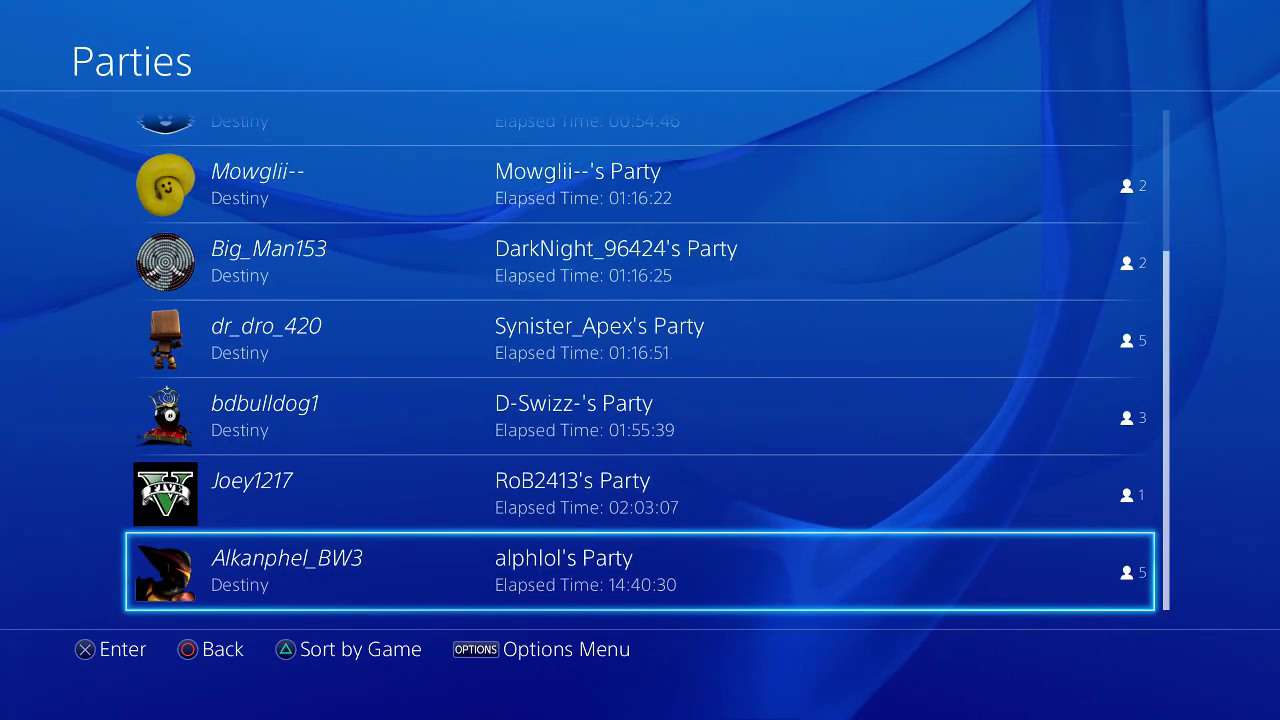
Step: Look through the joinable parties and go to the first party below Create Party
key("Menu")
key("Escape")
key("Up")
key("Up")
key("Up")
key("Up")
key("Up")
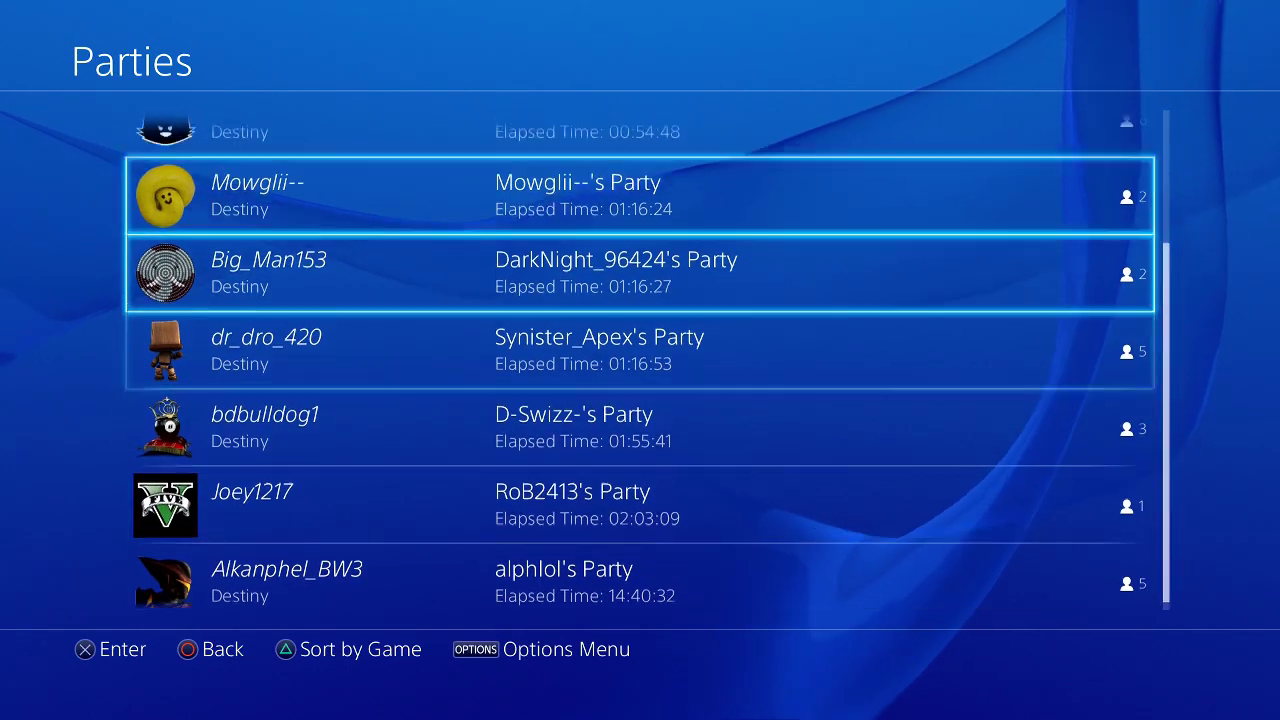
key("Up")
key("Up")
key("Up")
key("Down")
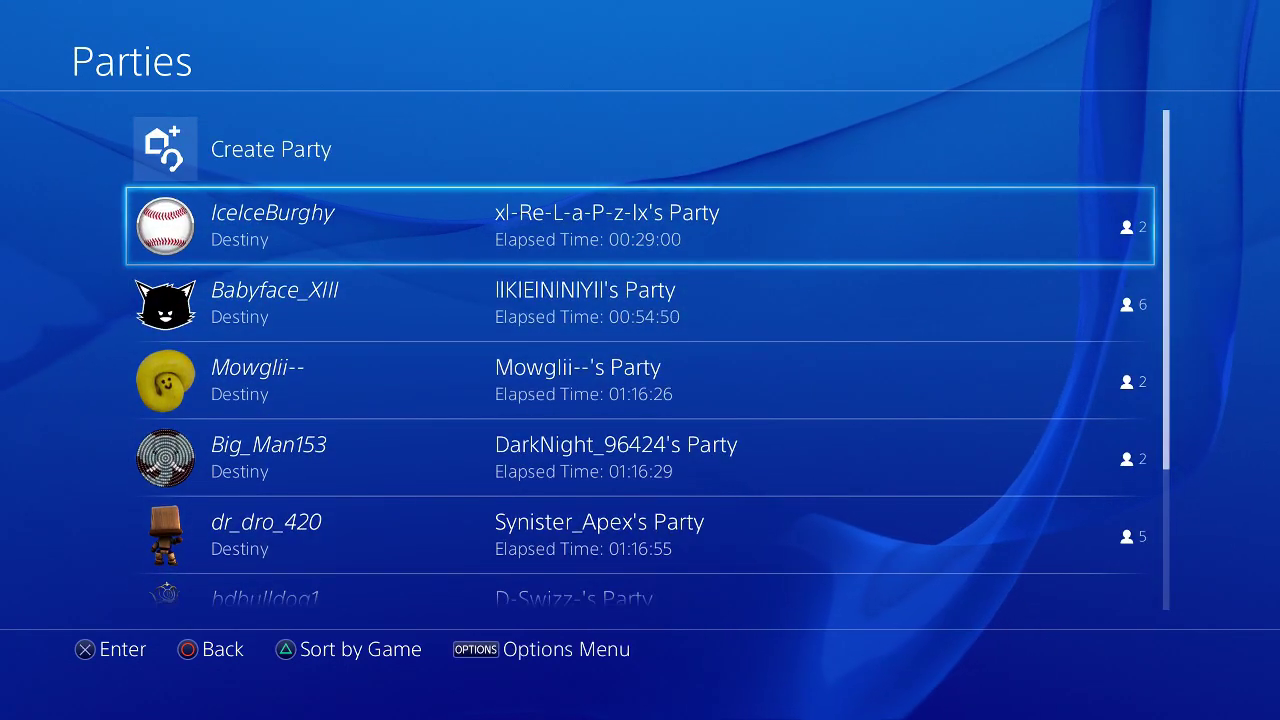
Step: Join the selected party and start Share Play as the host, accepting the privacy notice
key("Return")
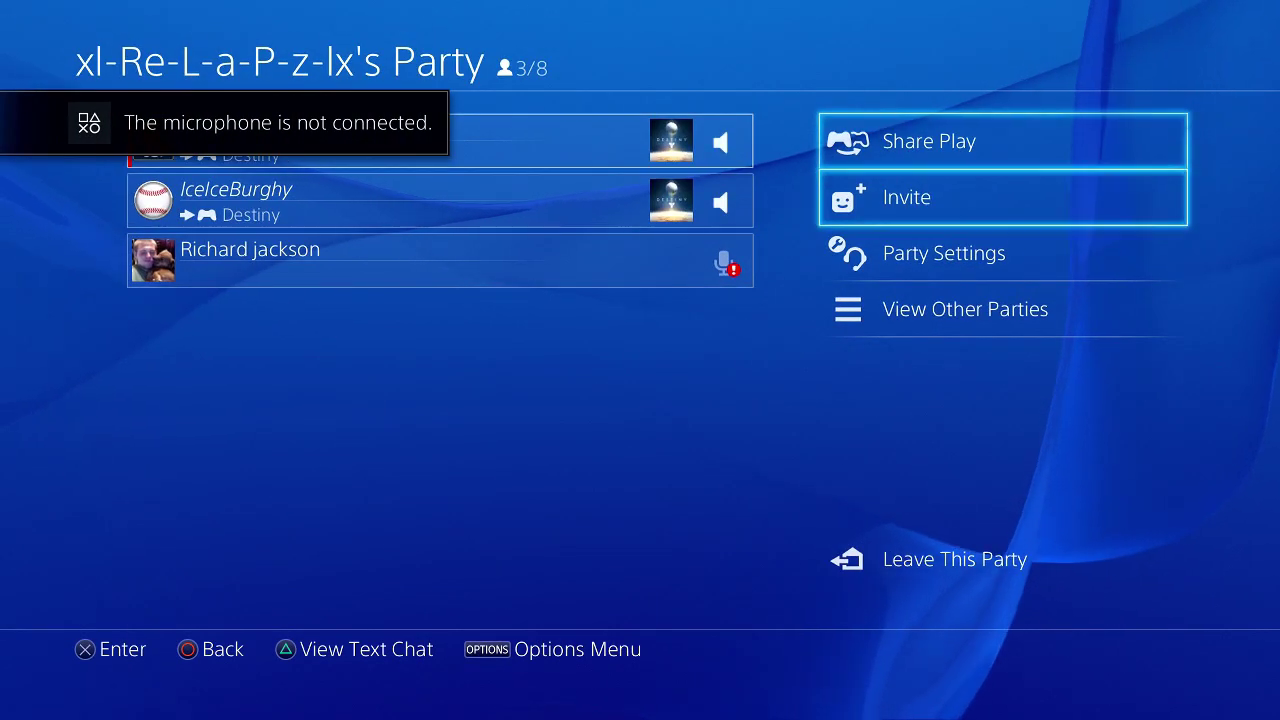
key("Return")
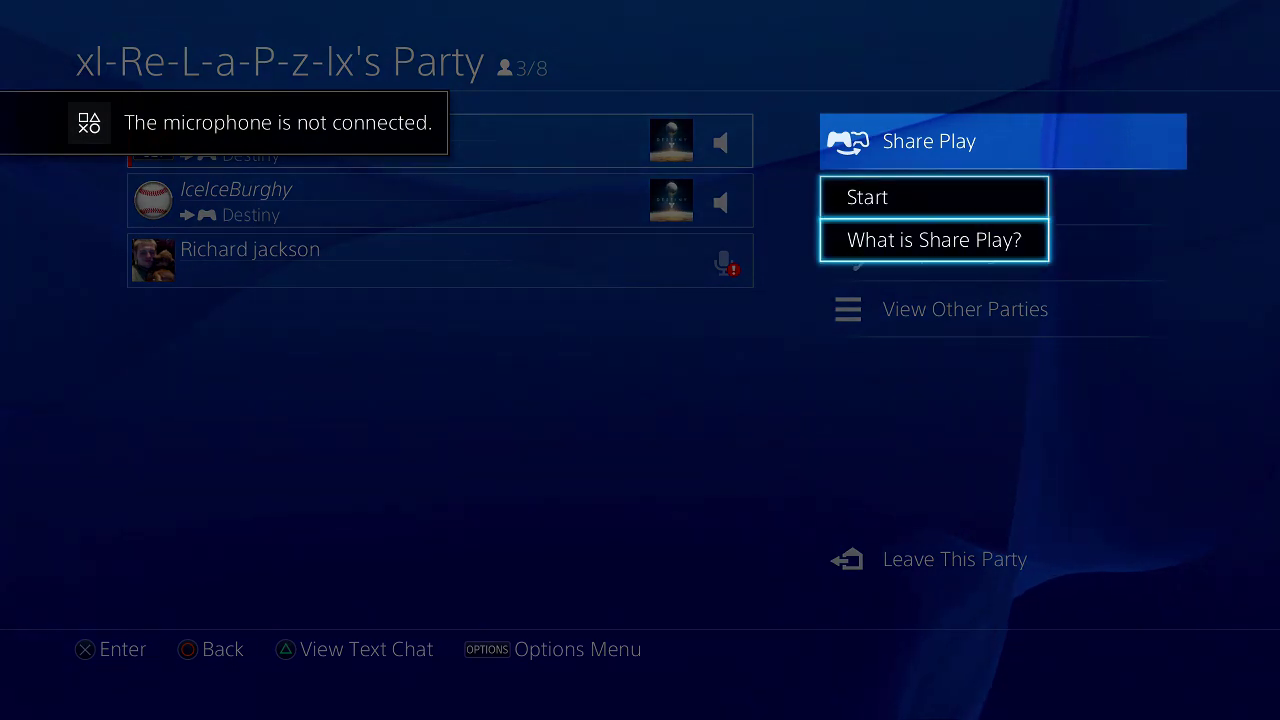
key("Return")
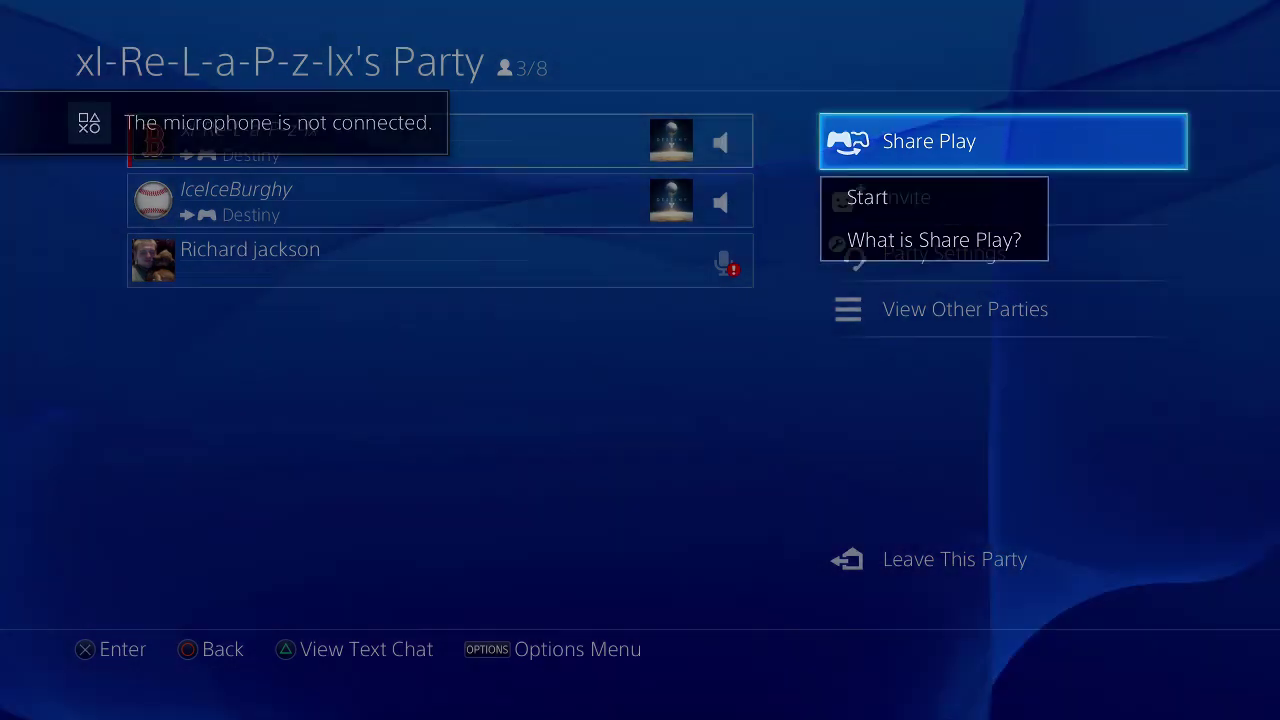
key("Right")
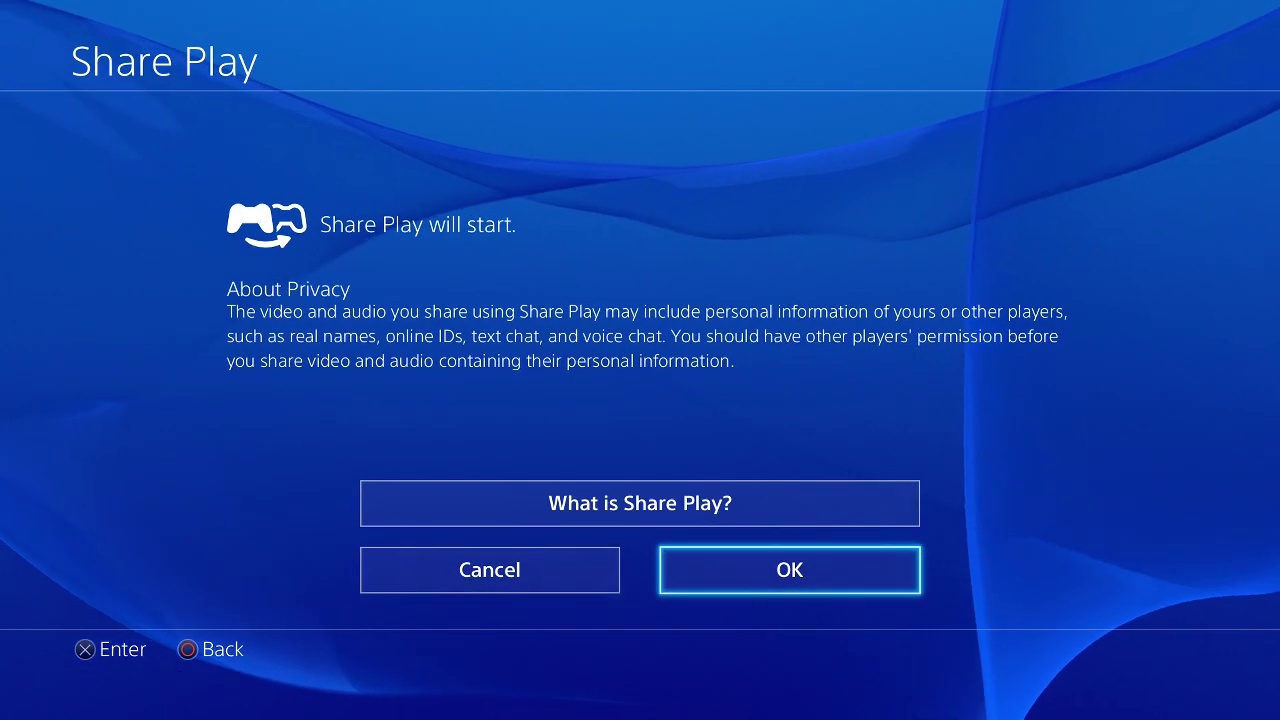
key("Return")
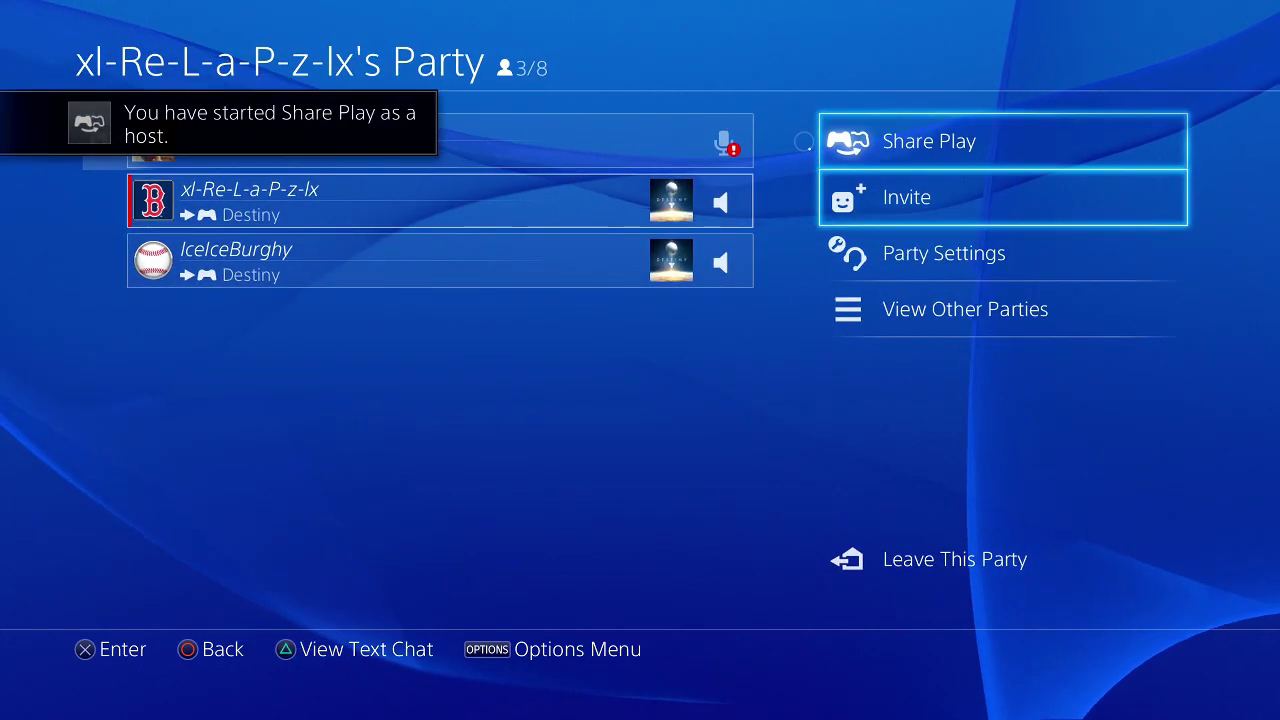
Step: Try Join Session for the second member in the party's list
key("Left")
key("Return")
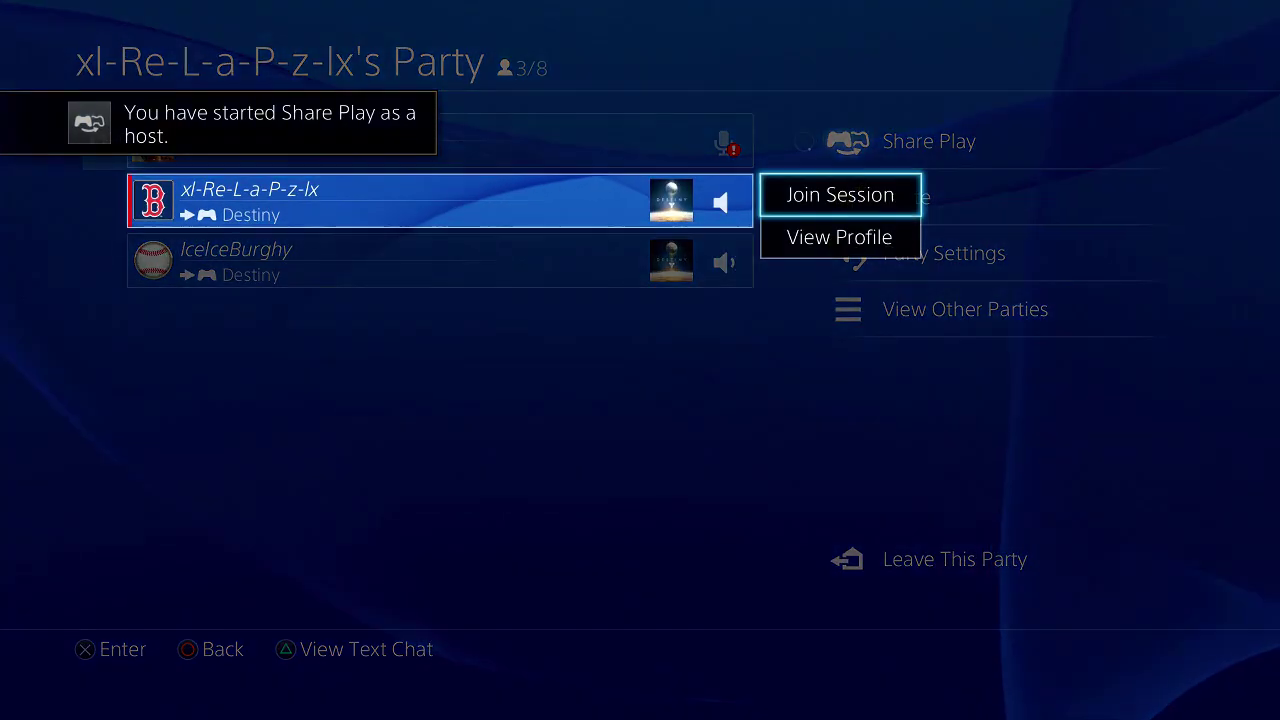
key("Return")
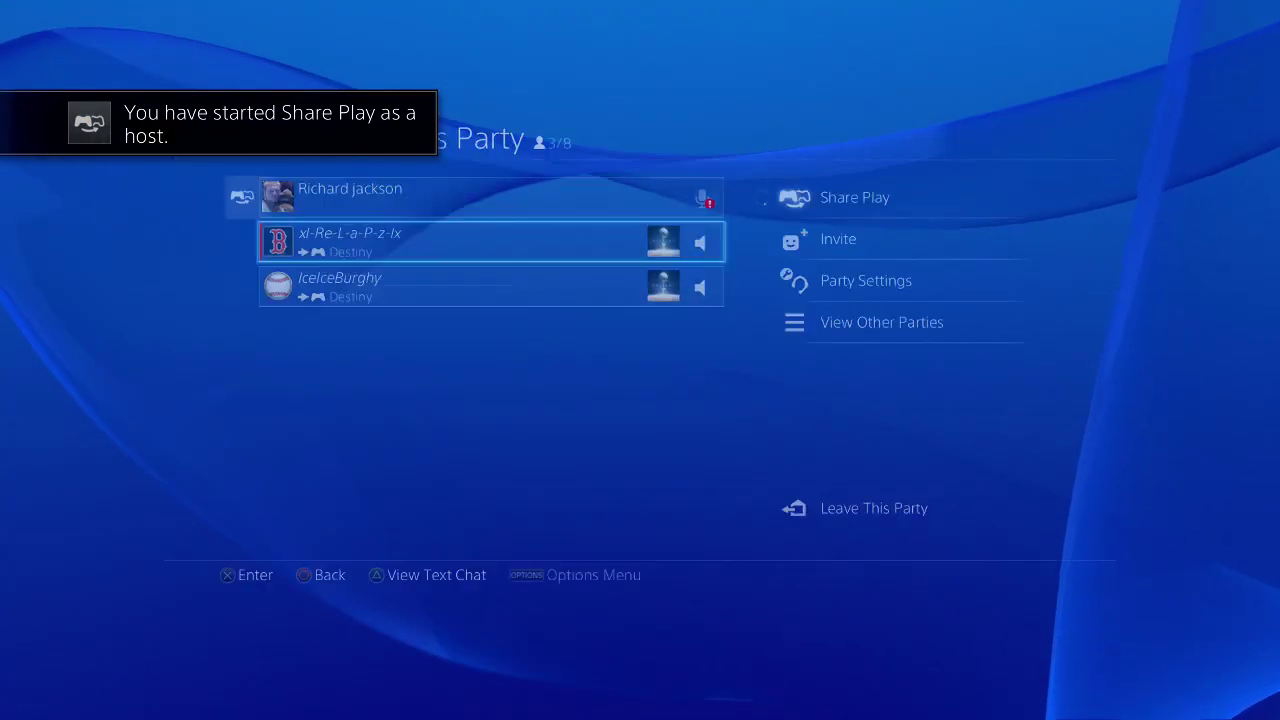
key("Return")
Step: View the options for the third party member and close them
key("Down")
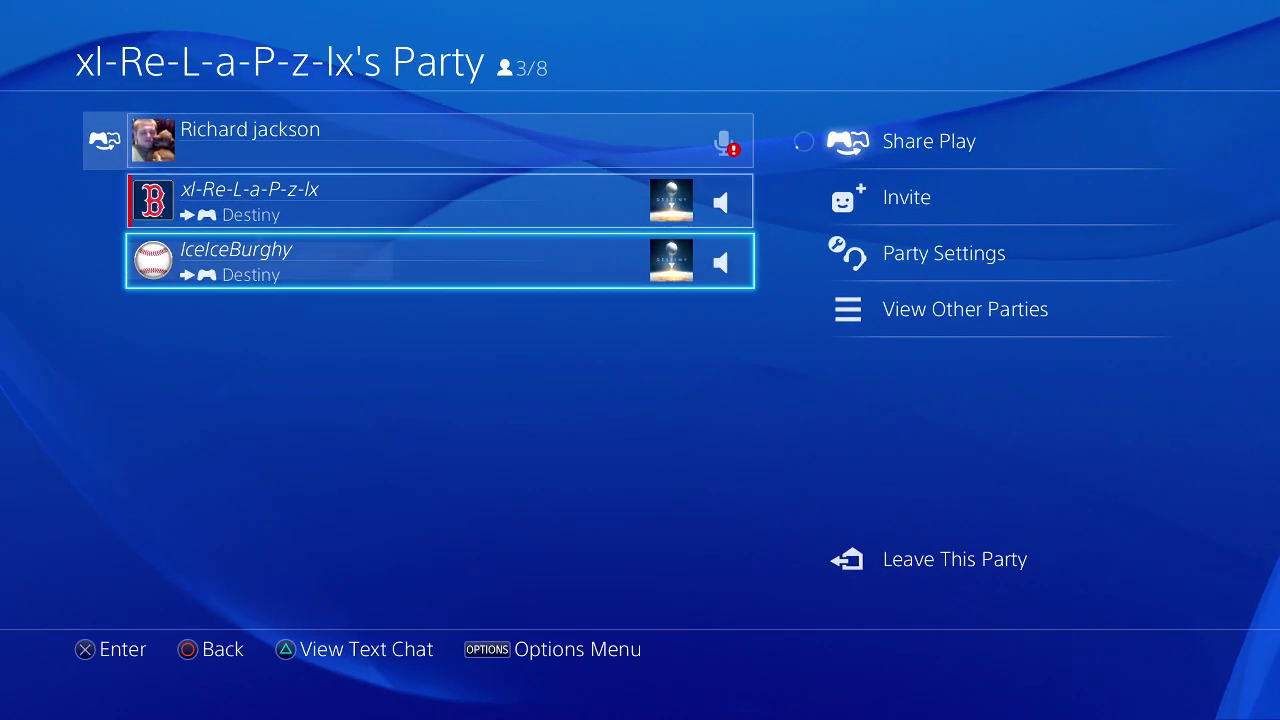
key("Menu")
key("Escape")
key("Return")
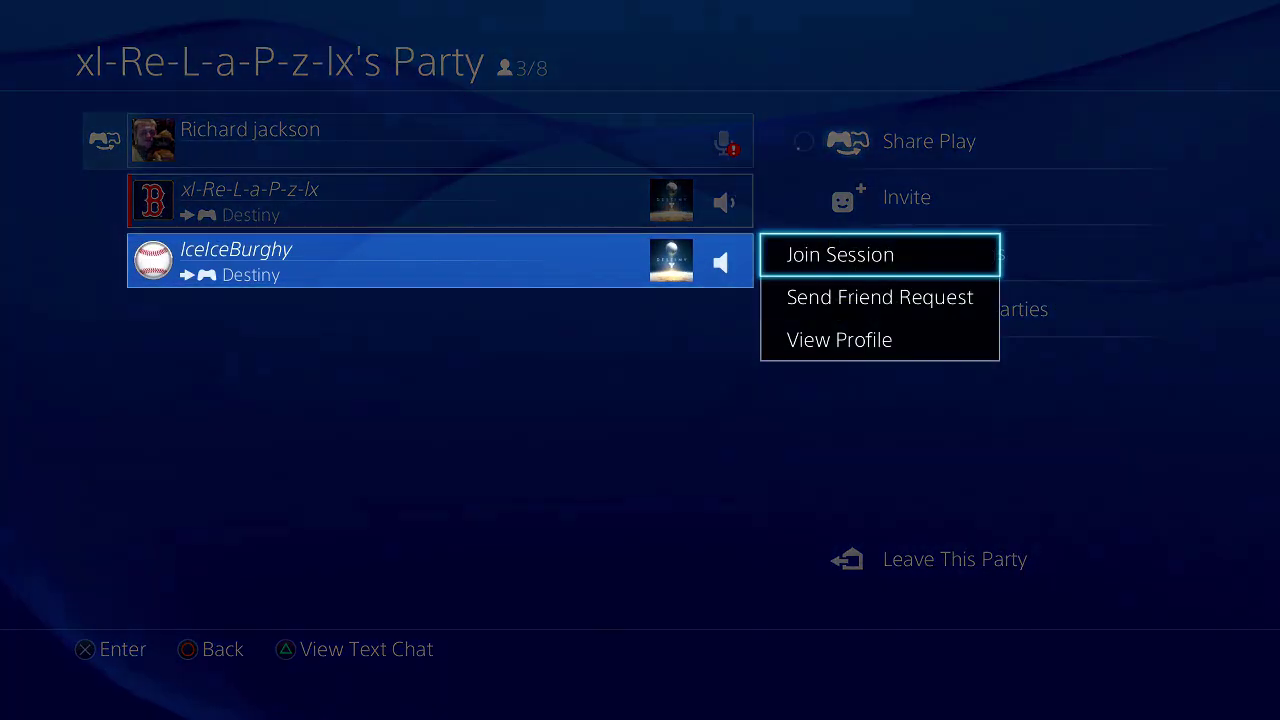
key("Escape")
key("Up")
key("Up")
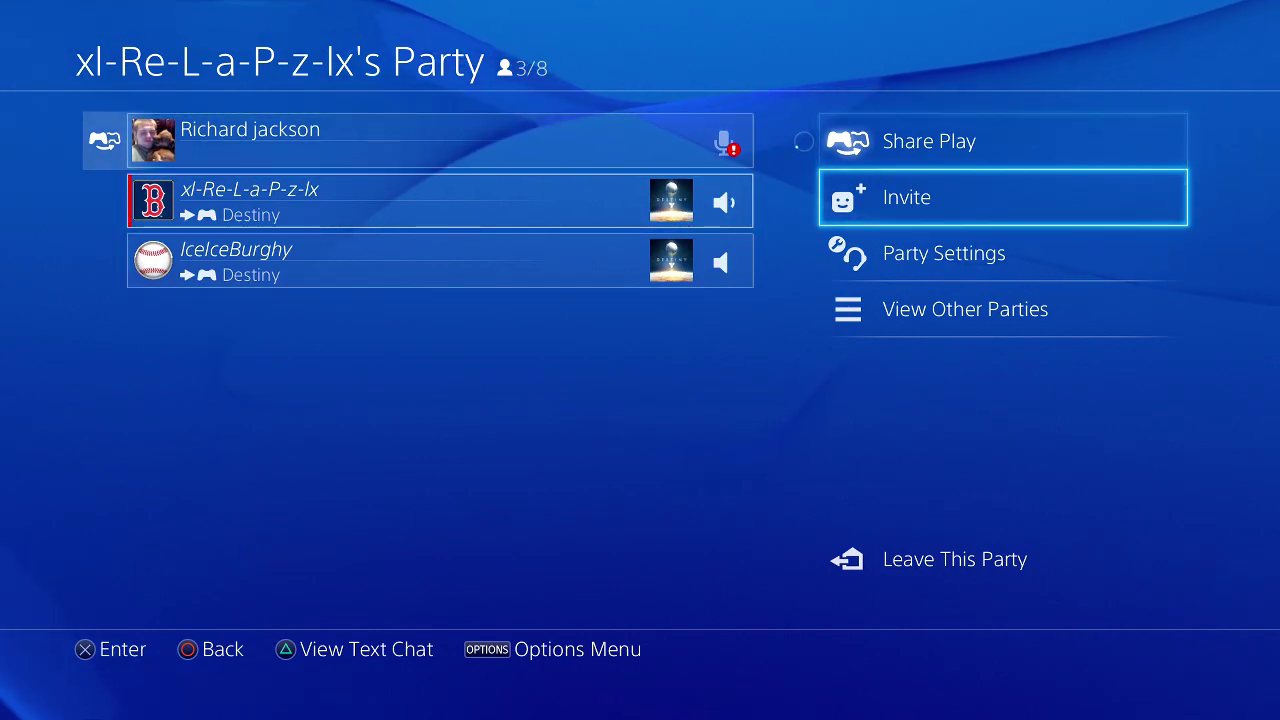
Step: Leave the current party and confirm leaving it
key("Down")
key("Down")
key("Down")
key("Return")
key("Left")
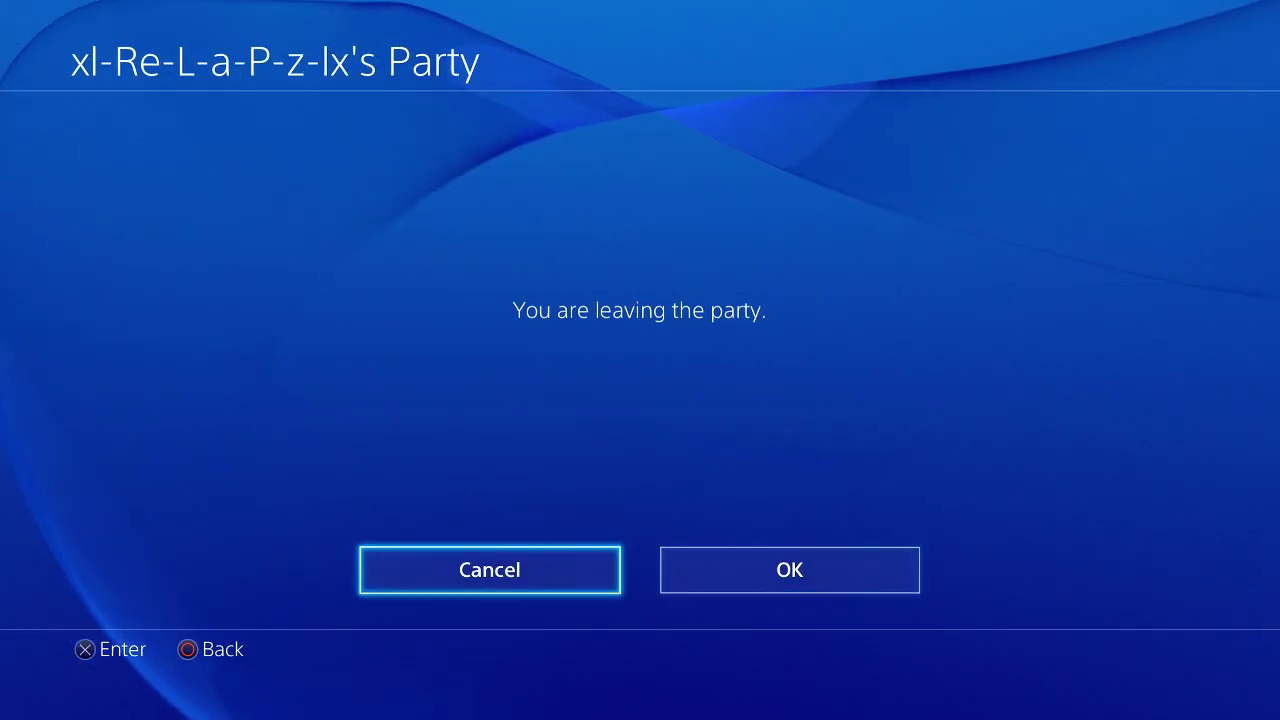
key("Right")
key("Return")
Step: Look through the list of parties down to the last entry, return to Create Party and leave the list
key("Down")
key("Down")
key("Down")
key("Down")
key("Down")
key("Down")
key("Down")
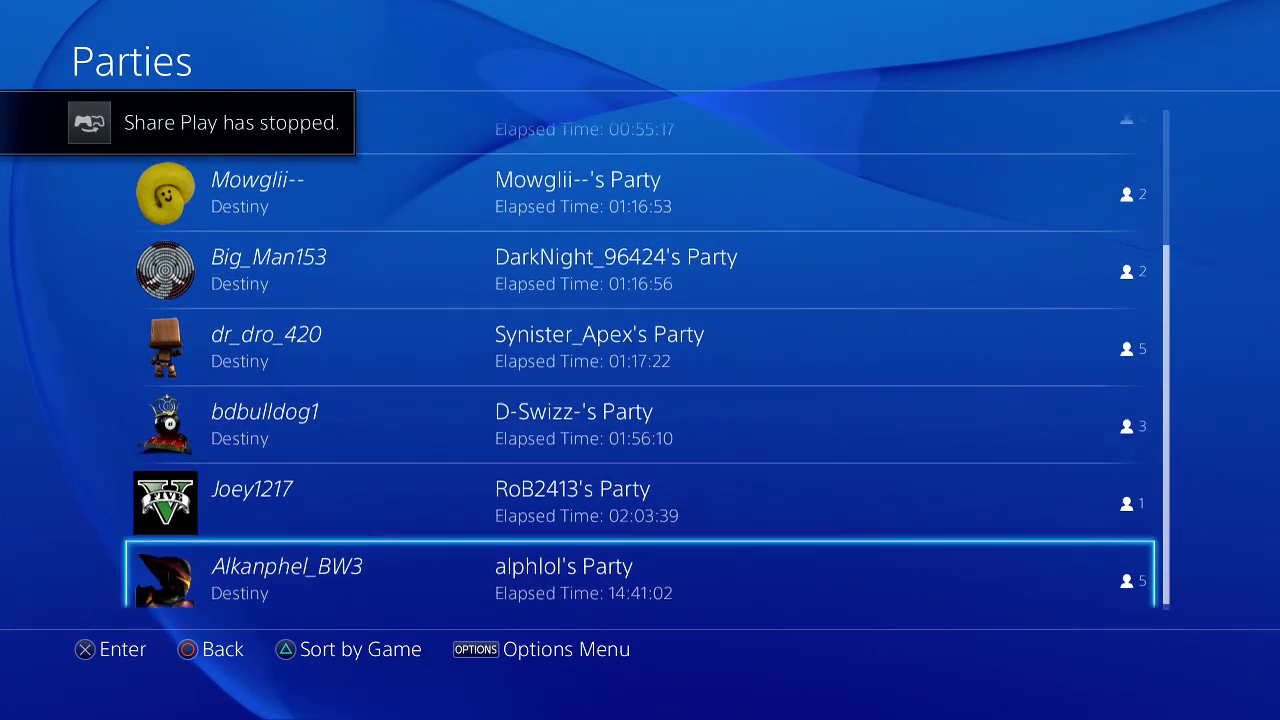
key("Up")
key("Up")
key("Up")
key("Up")
key("Up")
key("Up")
key("Up")
key("Up")
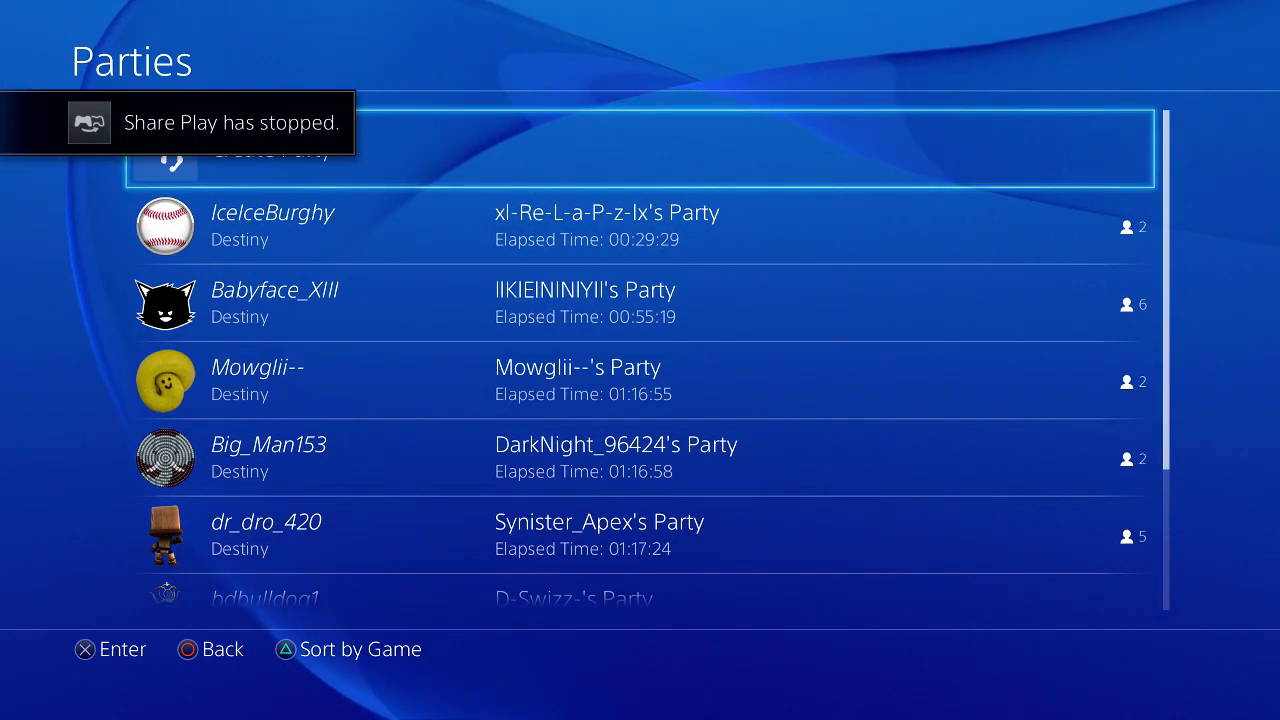
key("Escape")
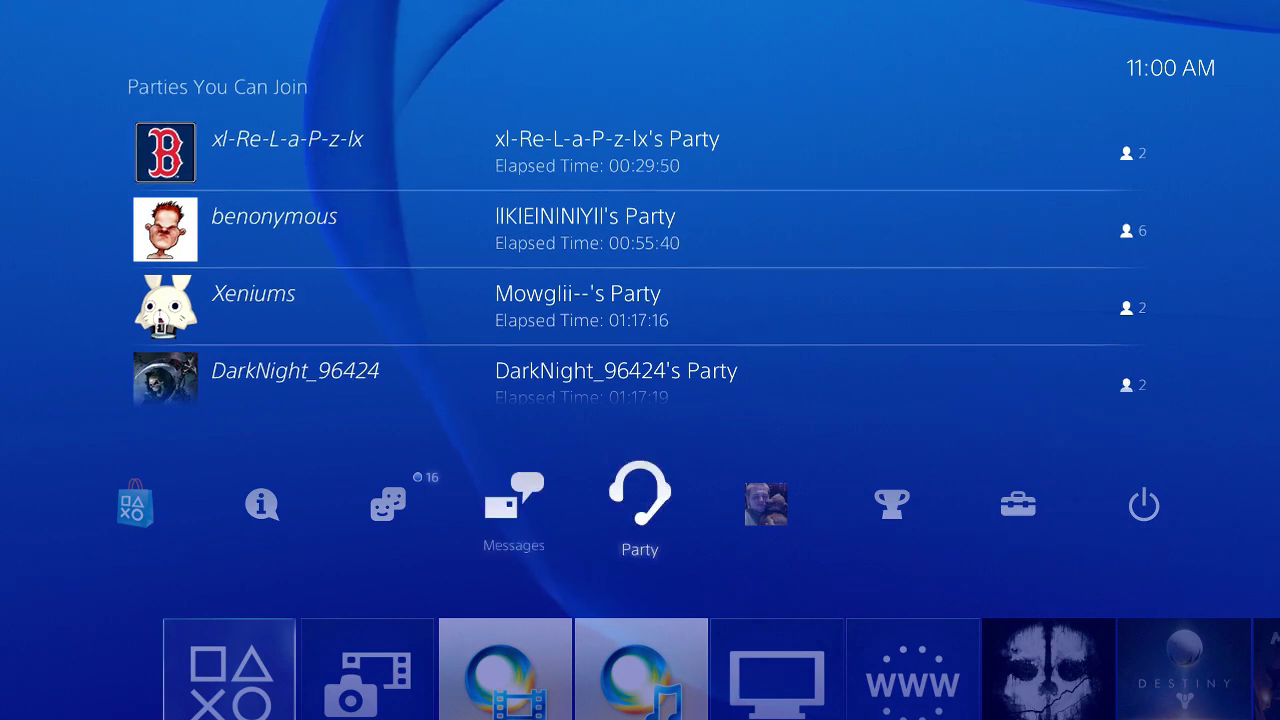
Step: Open Friends and look through the whole list of online friends, checking which game each one is playing
key("Left")
key("Left")
key("Left")
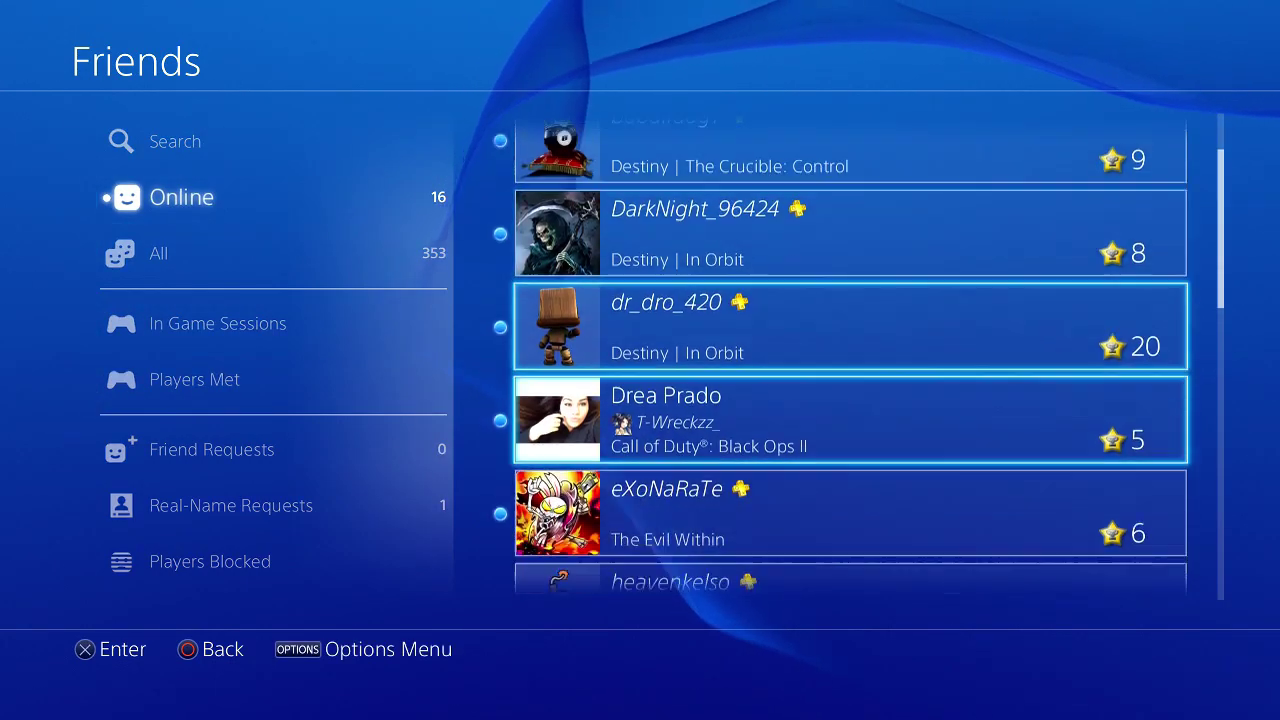
key("Down")
key("Down")
key("Down")
key("Down")
key("Down")
key("Down")
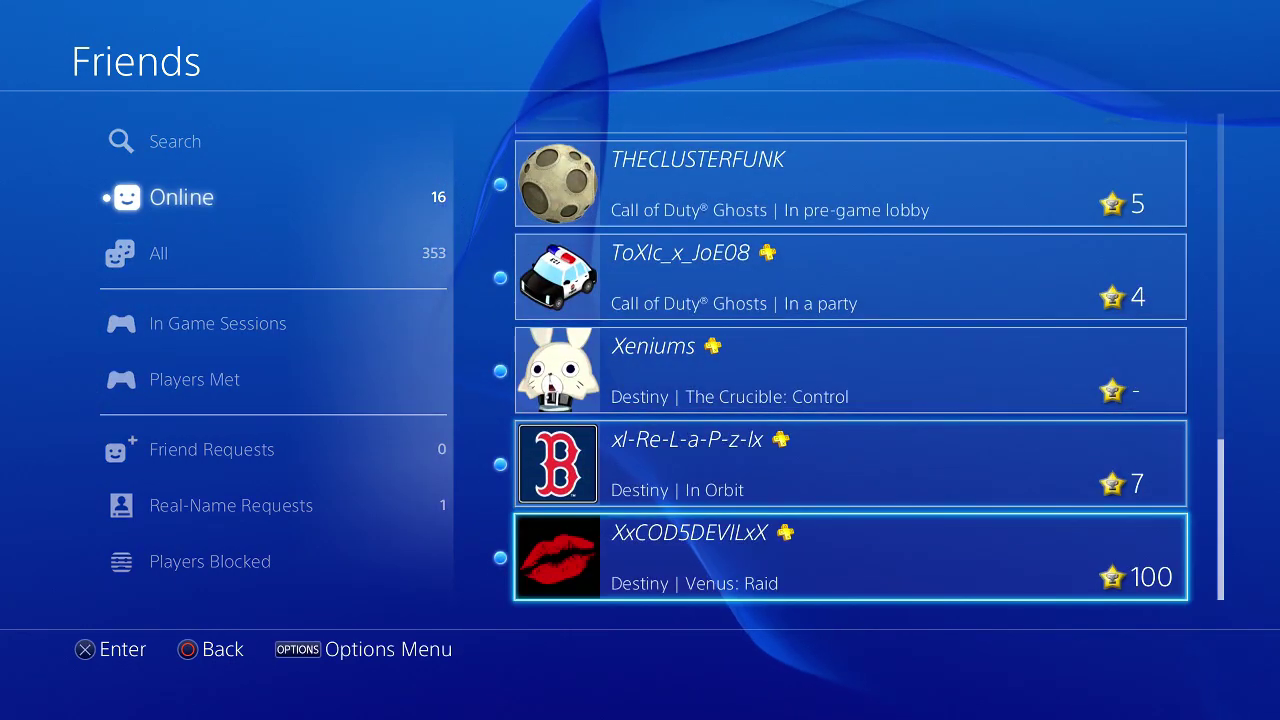
key("Up")
key("Down")
key("Up")
key("Up")
key("Up")
key("Up")
key("Up")
key("Up")
key("Up")
key("Up")
key("Up")
key("Up")
key("Up")
key("Up")
key("Up")
key("Up")
key("Up")
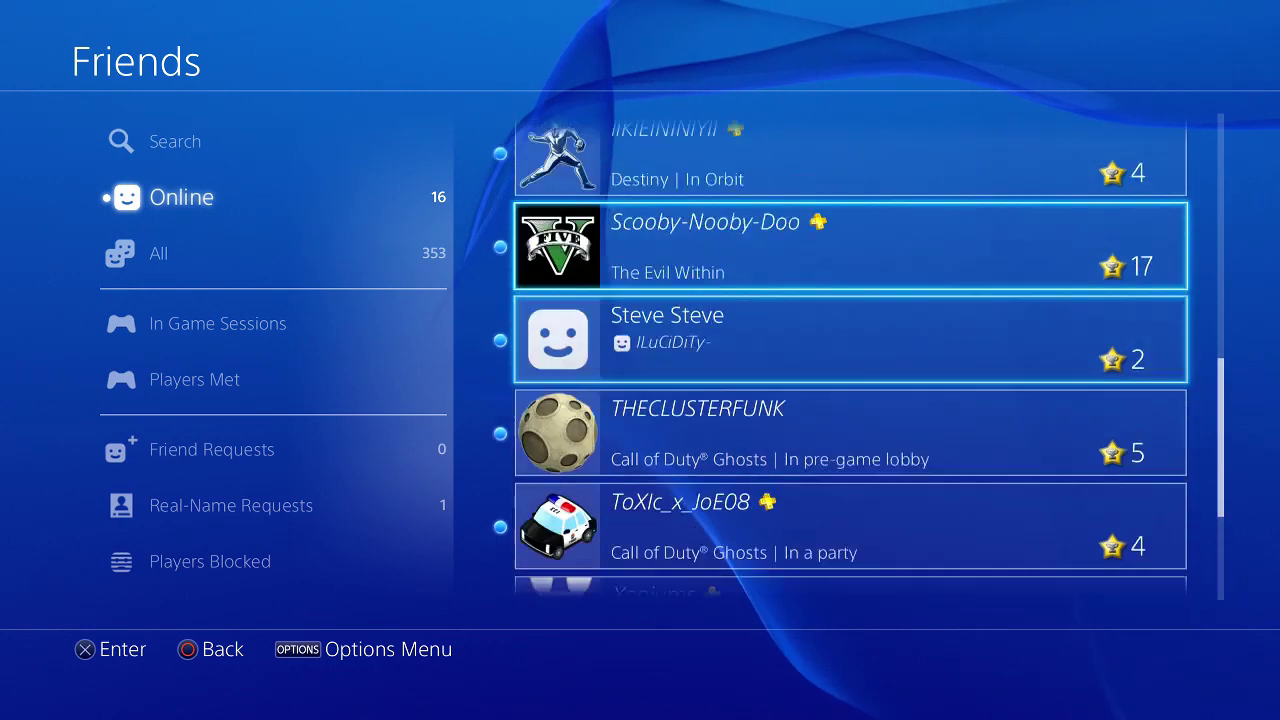
Step: Show all friends, look through the first part of the list and leave Friends
key("Left")
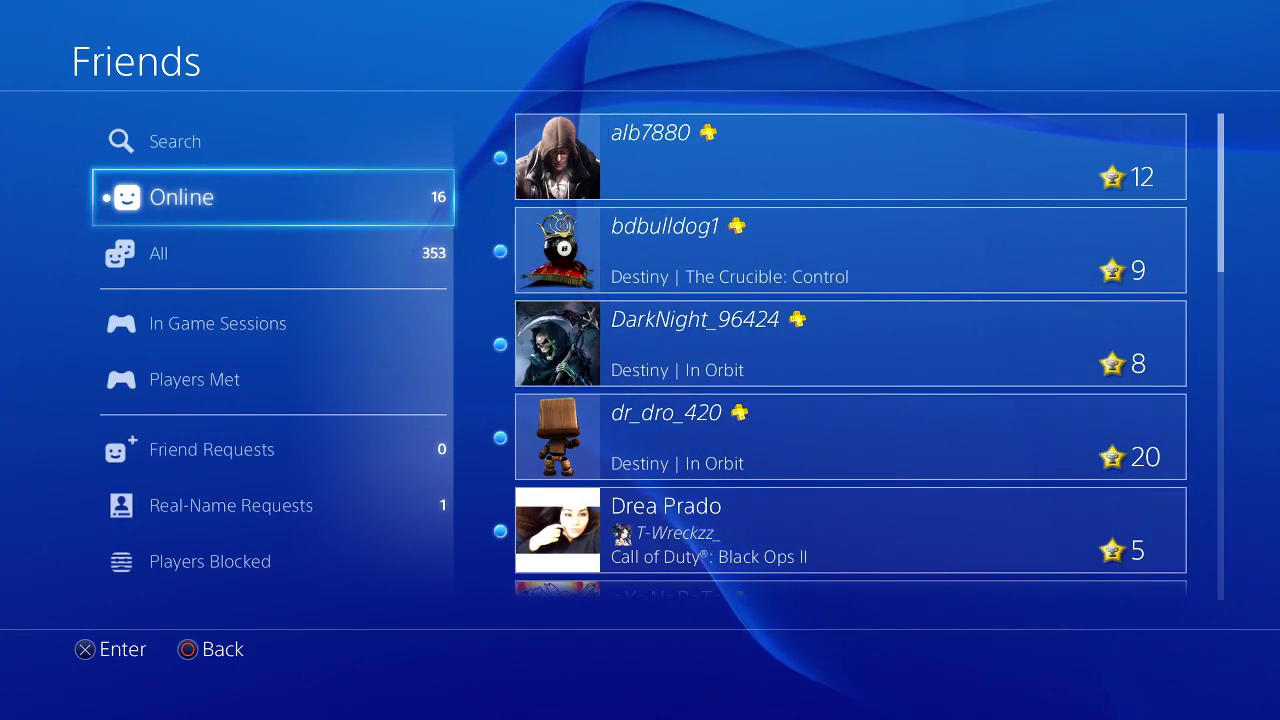
key("Down")
key("Right")
key("Down")
key("Down")
key("Down")
key("Down")
key("Down")
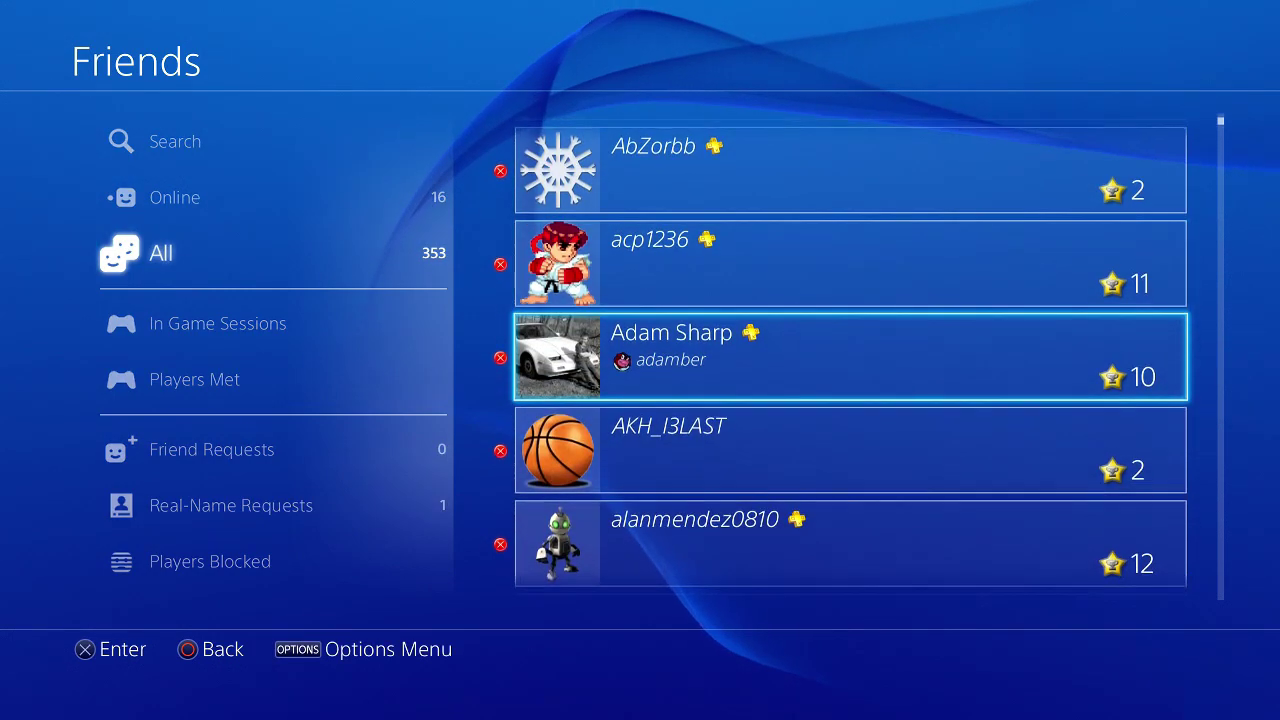
key("Down")
key("Down")
key("Down")
key("Down")
key("Down")
key("Down")
key("Down")
key("Down")
key("Down")
key("Down")
key("Down")
key("Down")
key("Down")
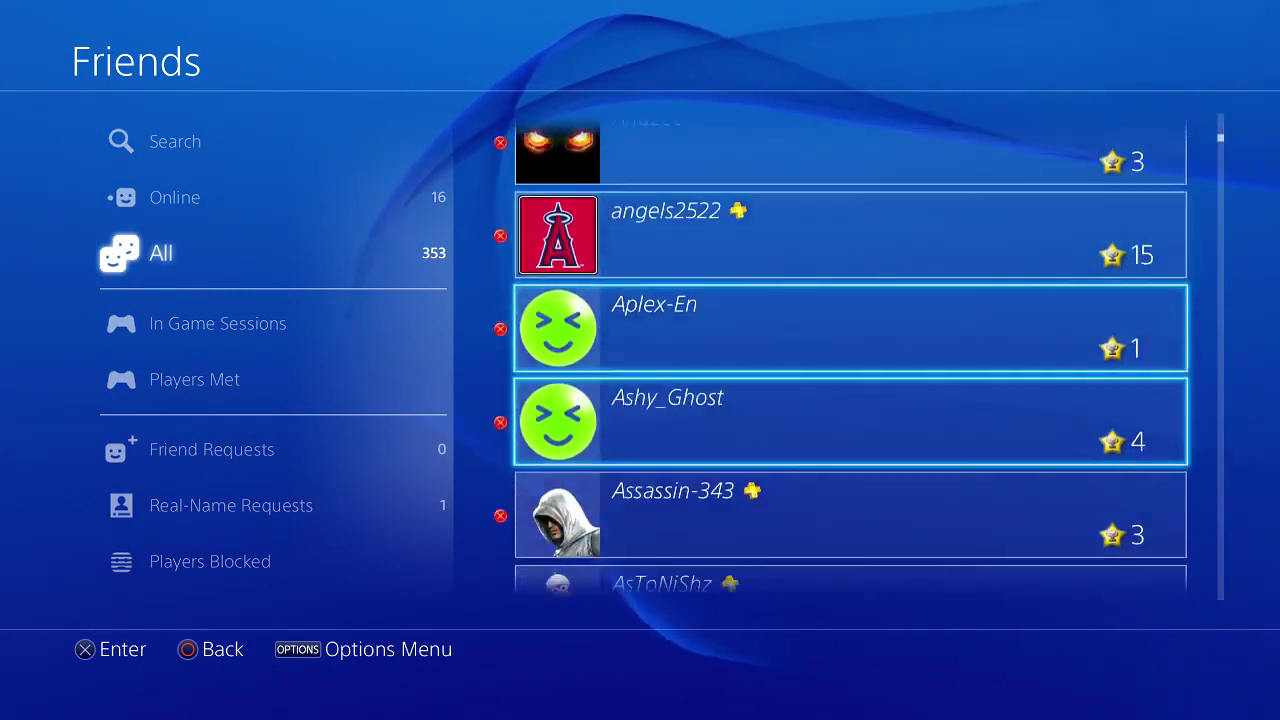
key("Down")
key("Down")
key("Down")
key("Down")
key("Left")
key("Escape")
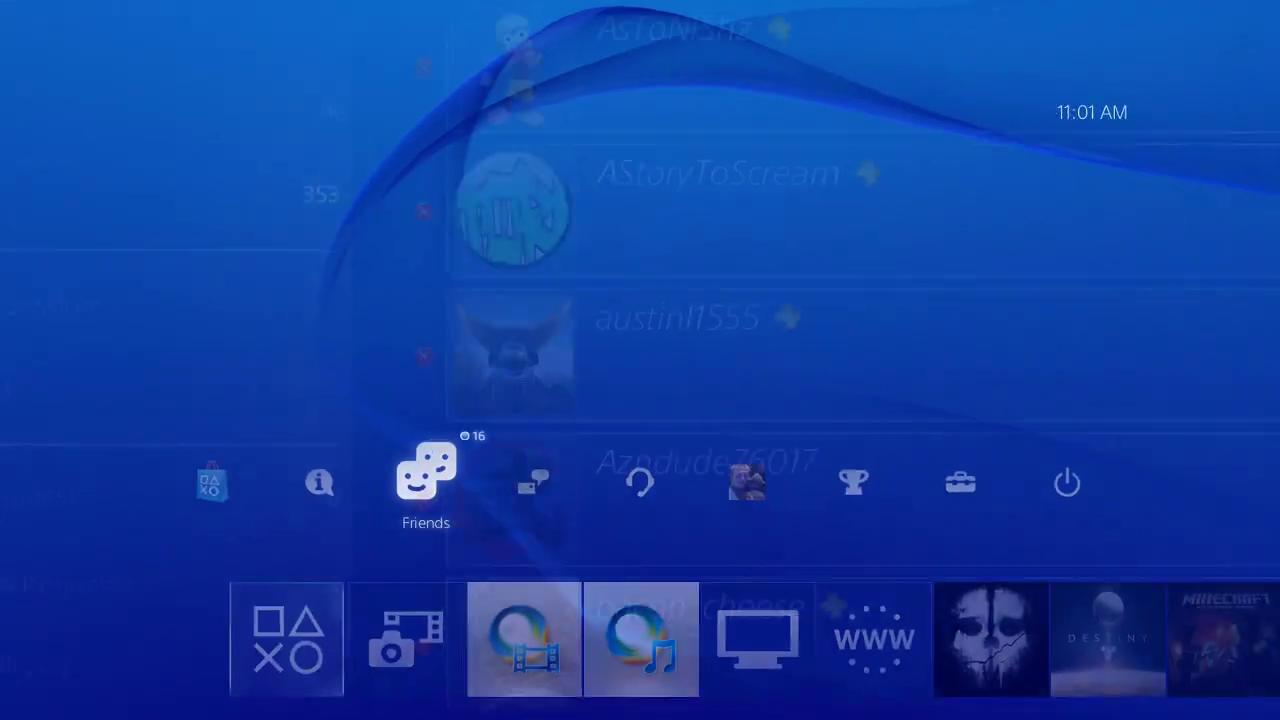
Step: Look at the Profile preview and the summary of earned trophies
key("Right")
key("Right")
key("Right")
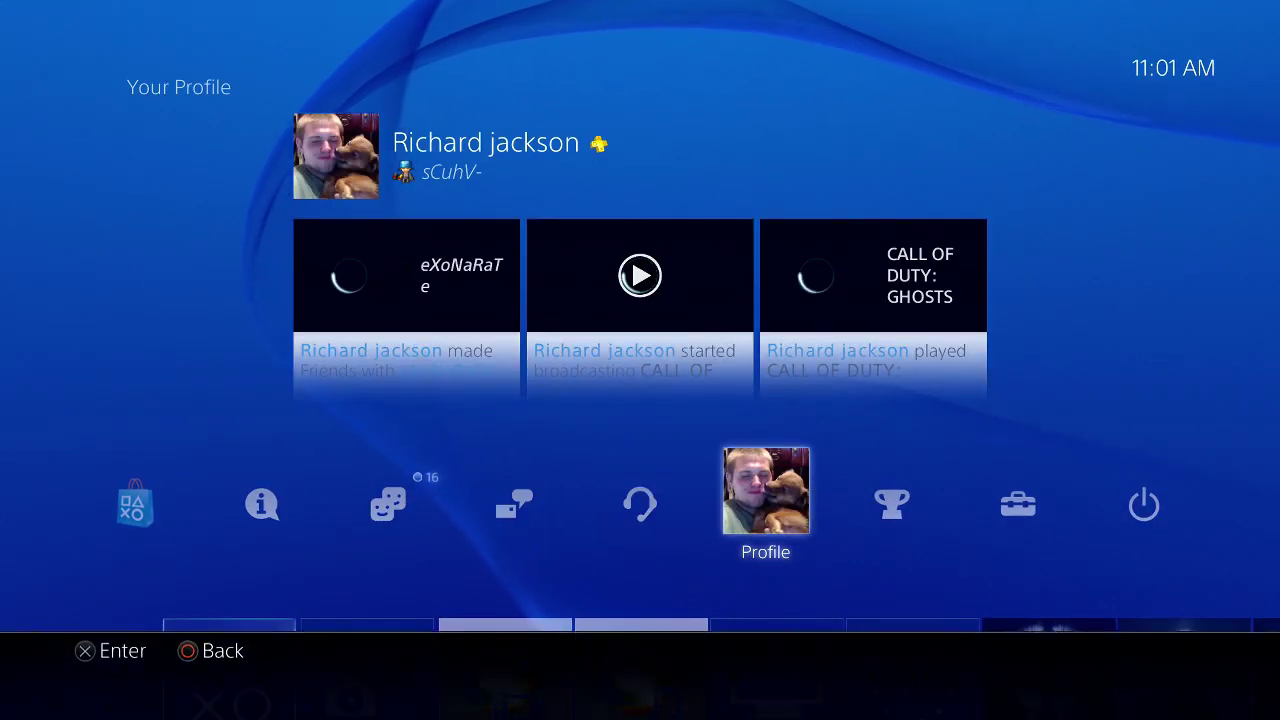
key("Right")
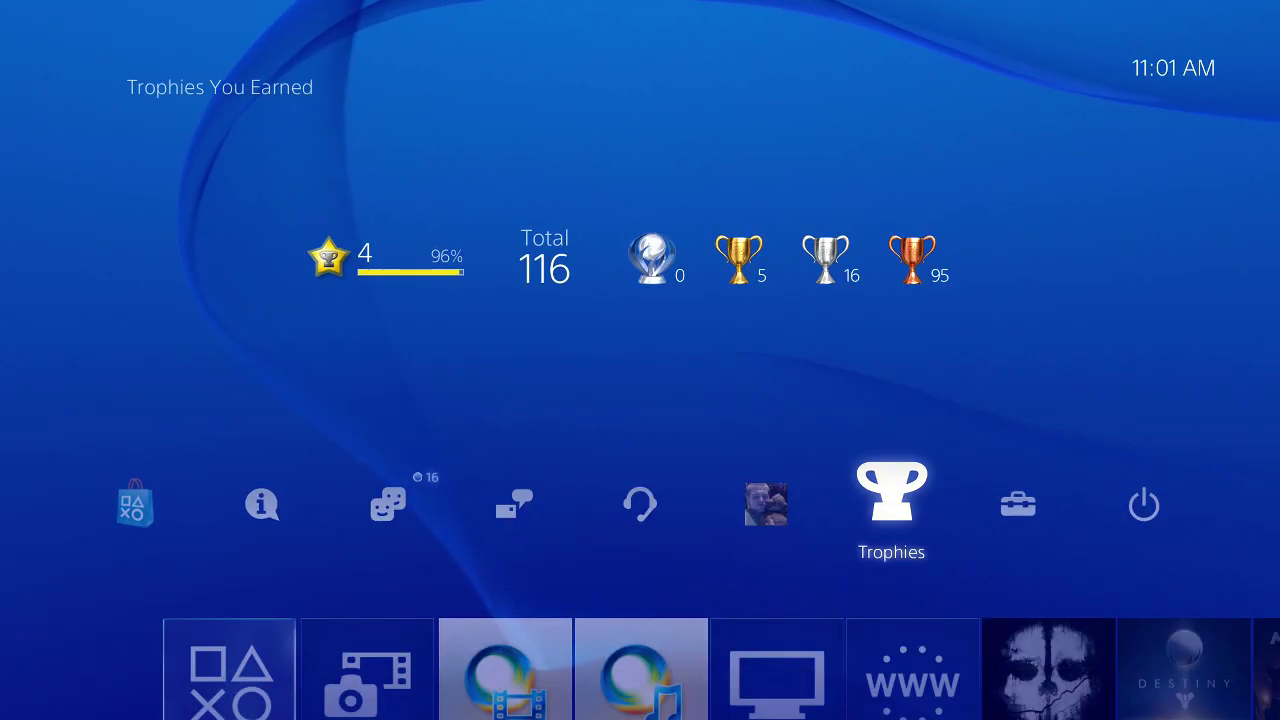
key("Right")
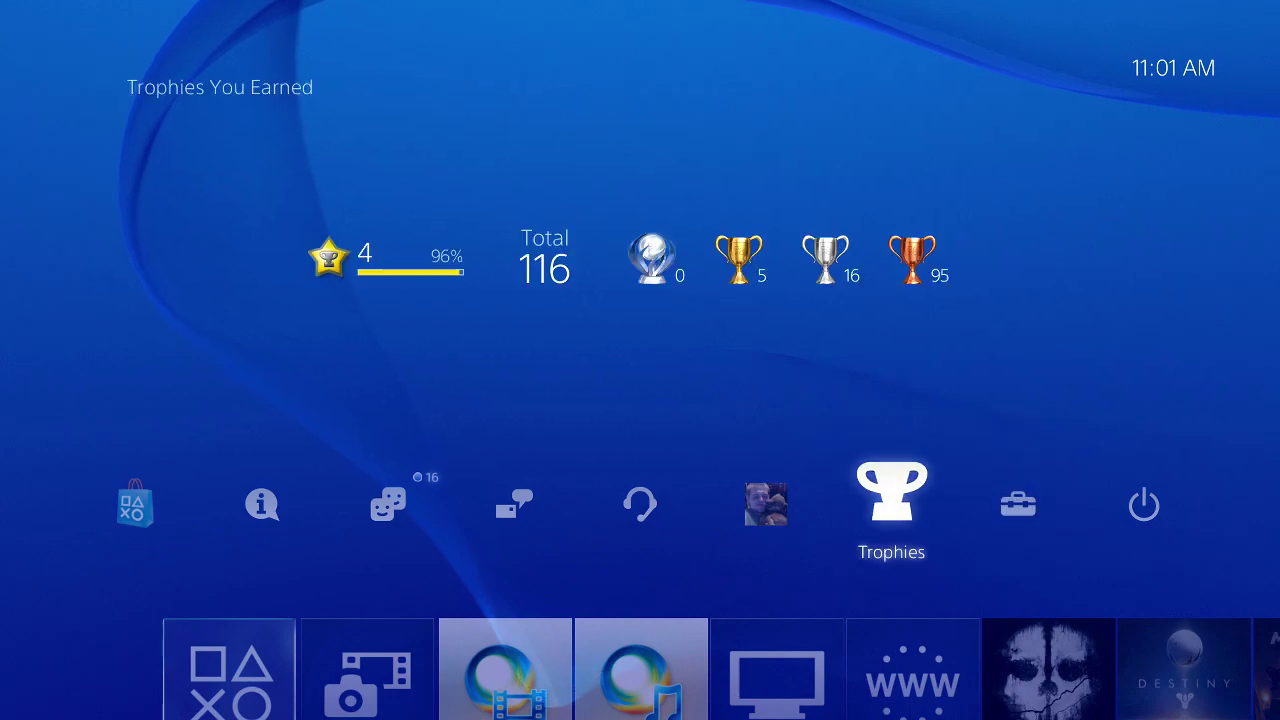
Step: Open the Themes page in Settings
key("Return")
key("Return")
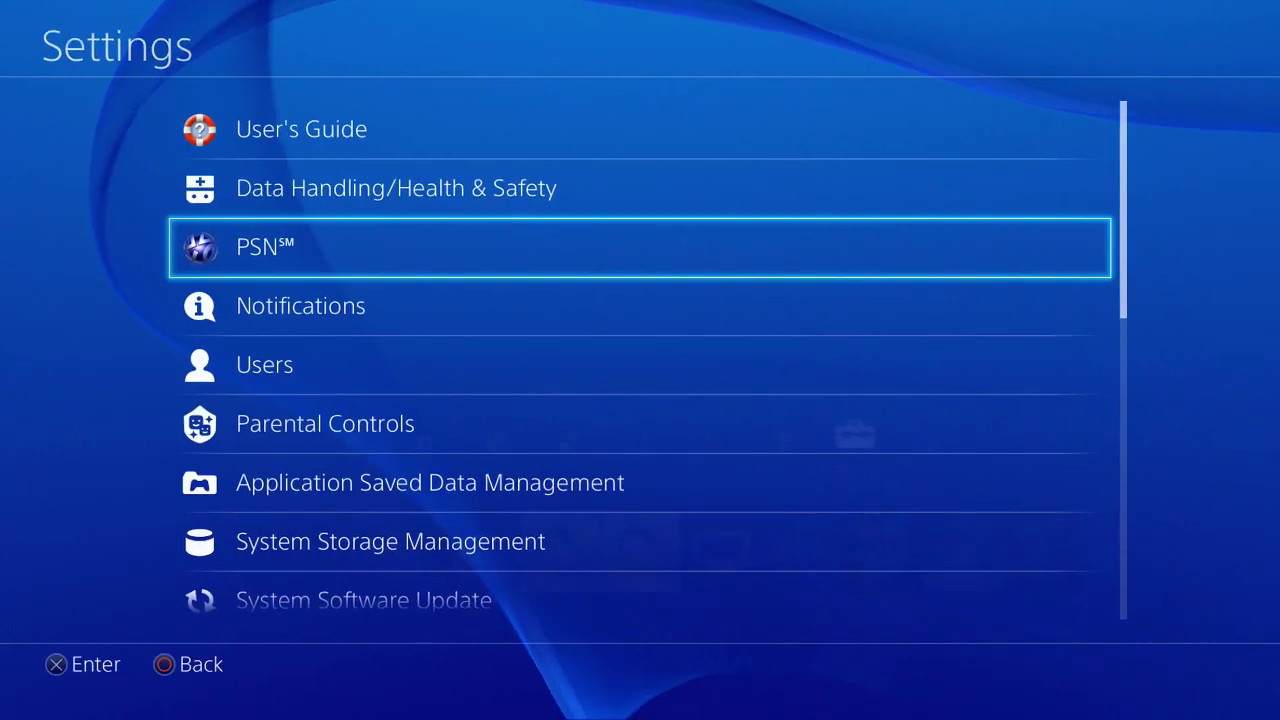
key("Down")
key("Down")
key("Down")
key("Down")
key("Down")
key("Down")
key("Down")
key("Down")
key("Down")
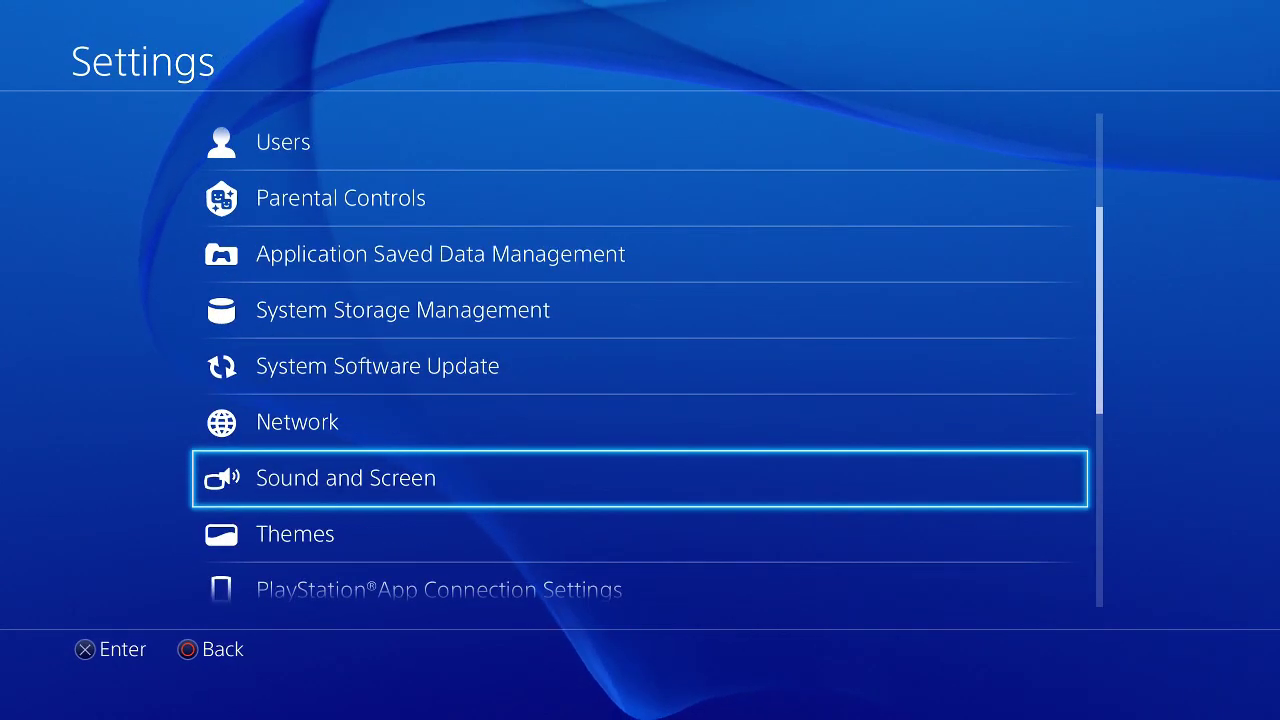
key("Return")
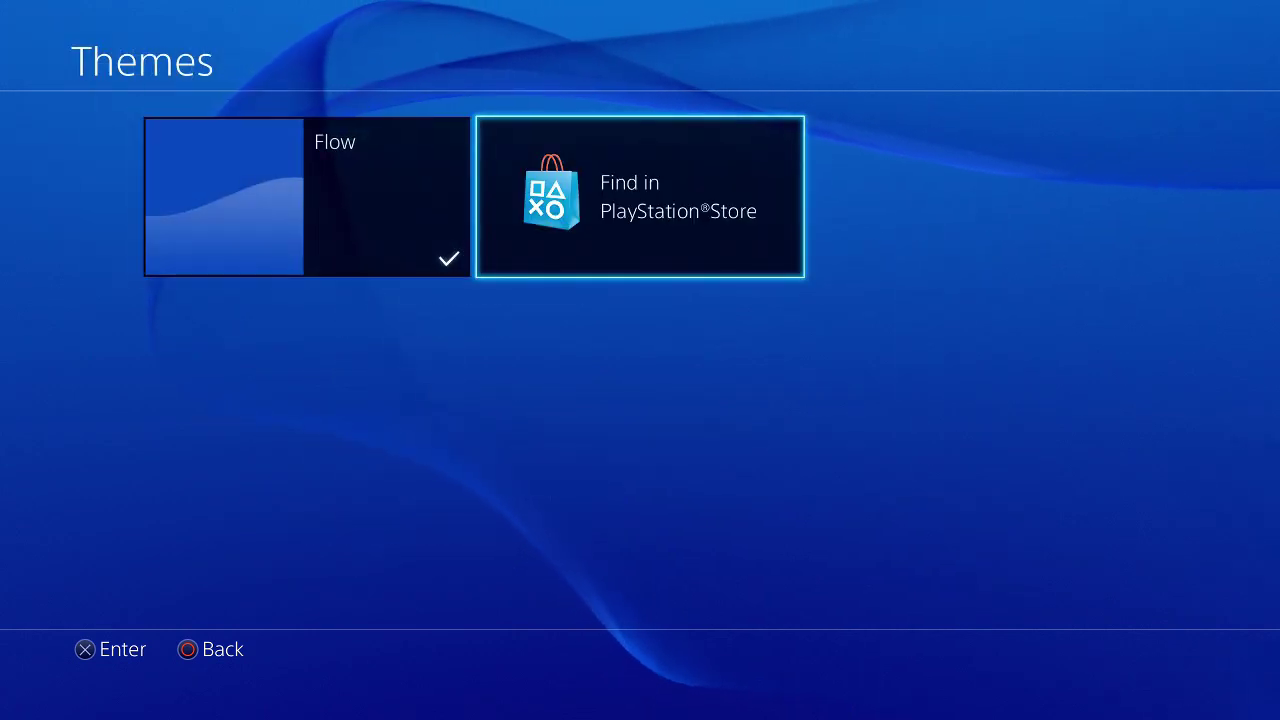
Step: Open the Flow theme and preview its available background colors
key("Return")
key("Right")
key("Right")
key("Right")
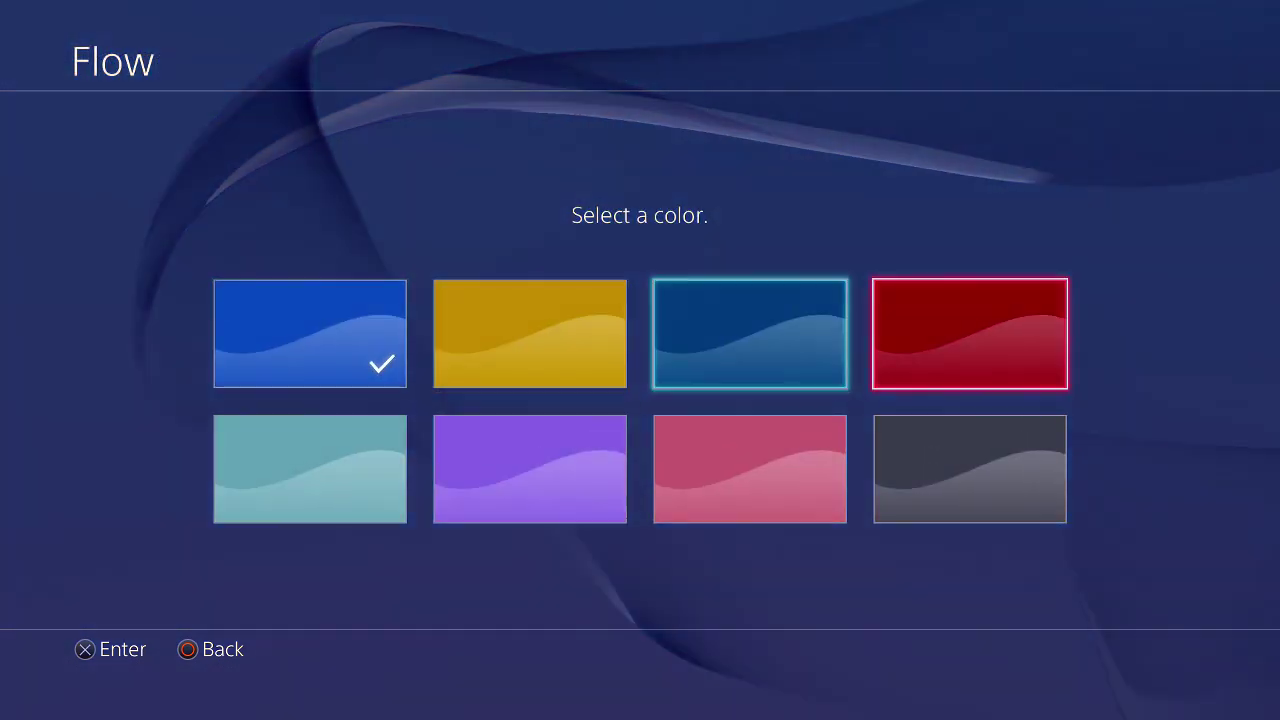
key("Down")
key("Left")
key("Left")
key("Left")
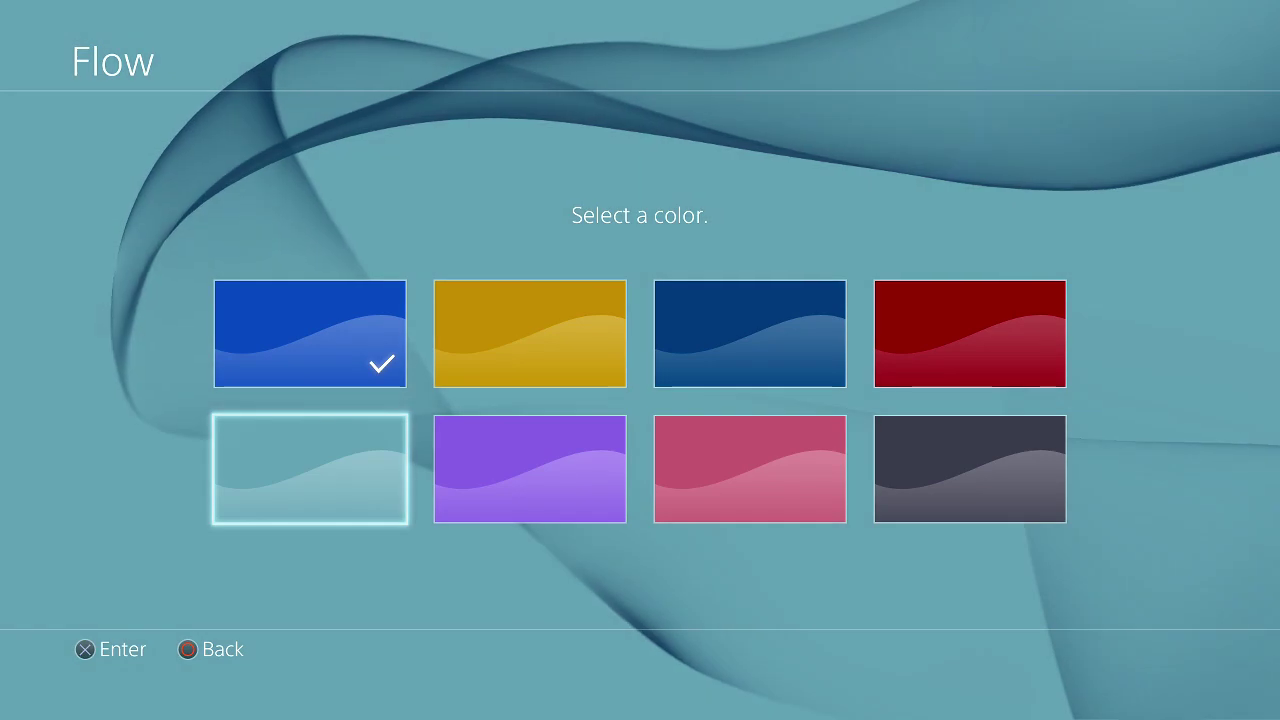
key("Right")
key("Right")
key("Right")
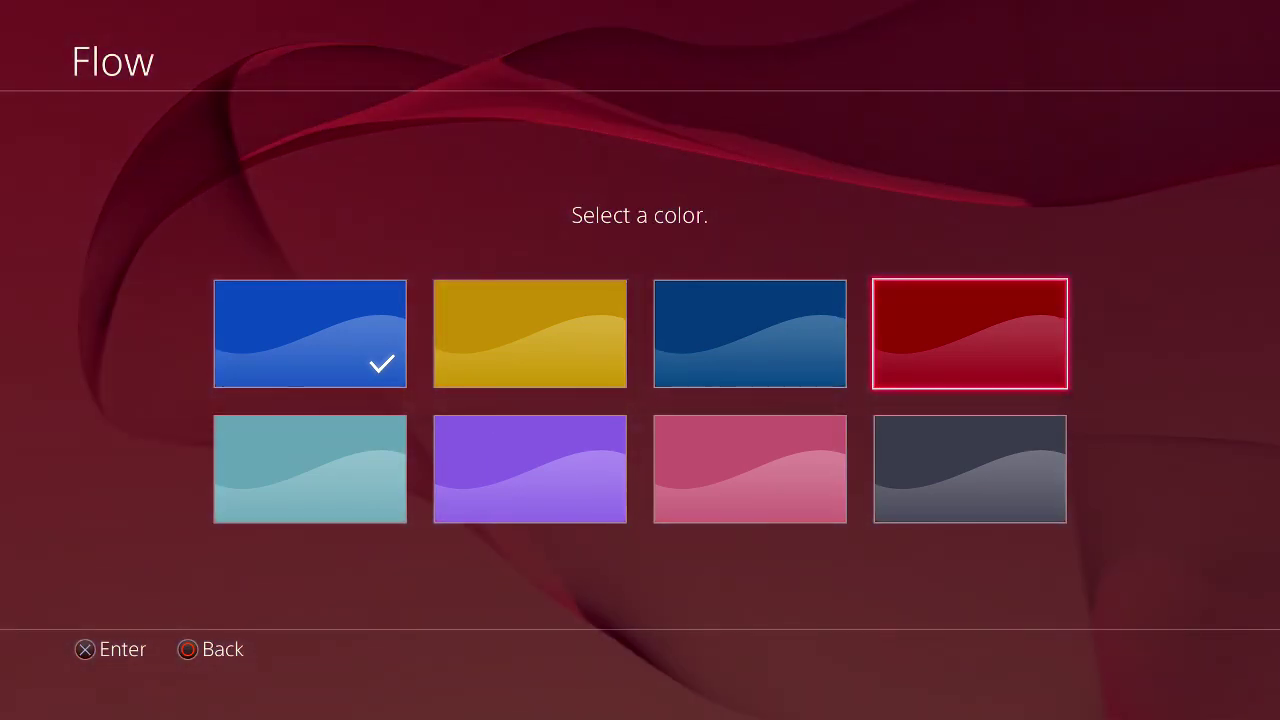
key("Left")
key("Left")
key("Right")
key("Right")
key("Down")
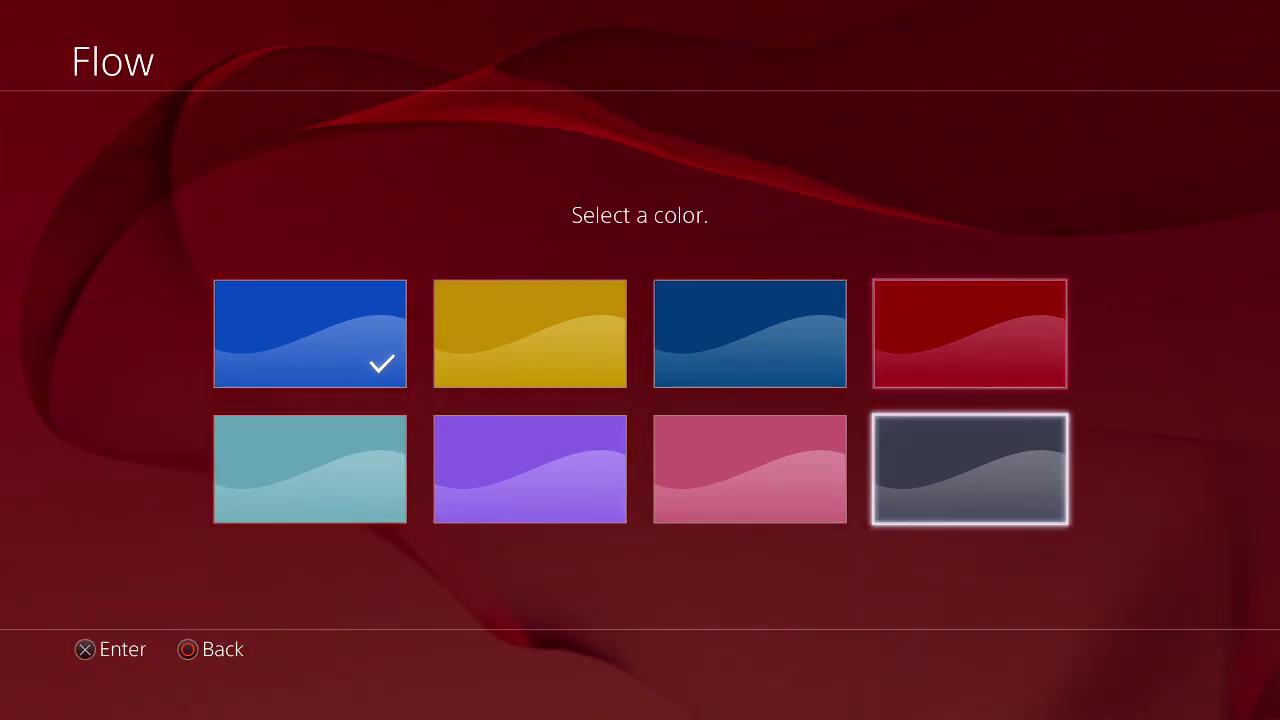
key("Left")
key("Left")
key("Left")
key("Right")
key("Up")
key("Right")
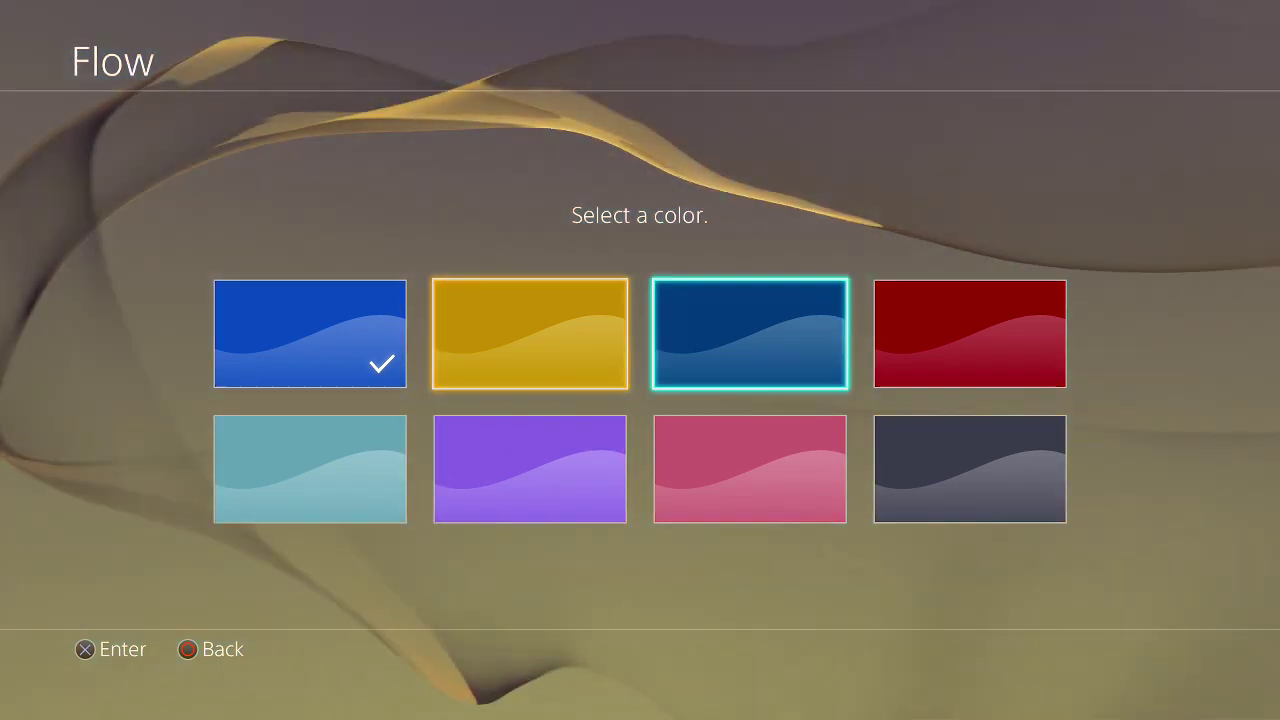
key("Right")
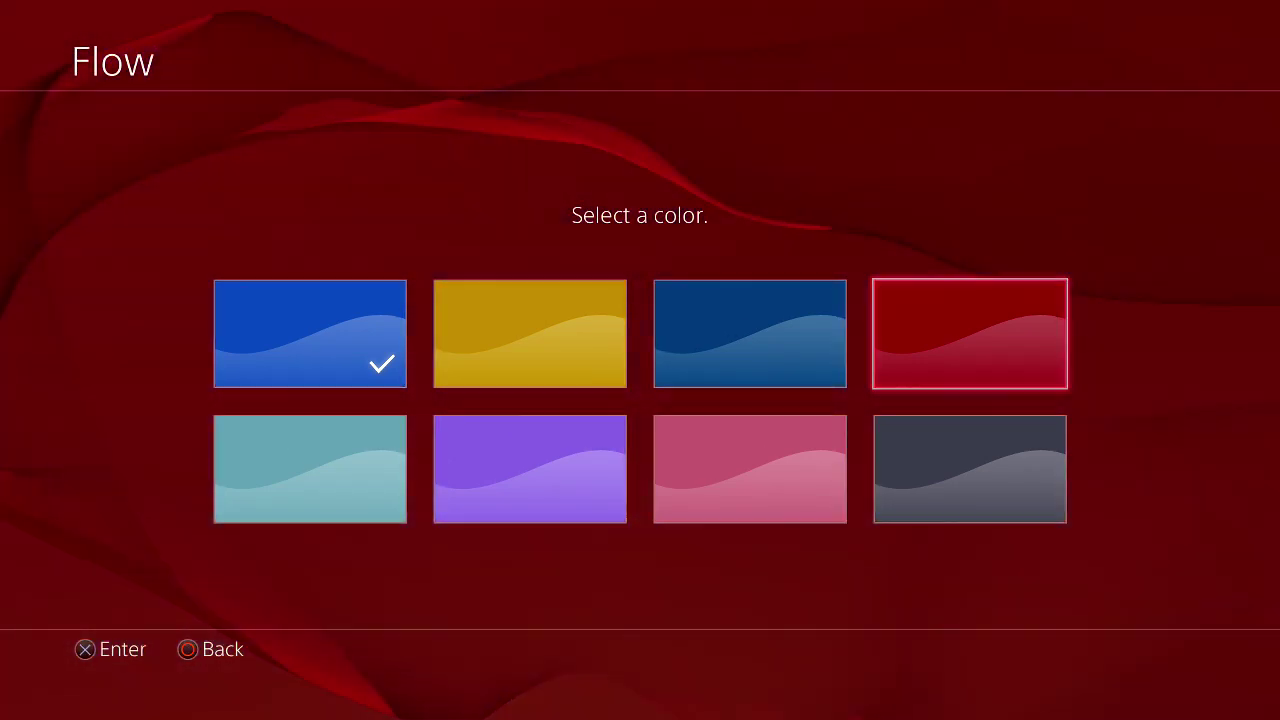
key("Left")
key("Left")
key("Right")
key("Right")
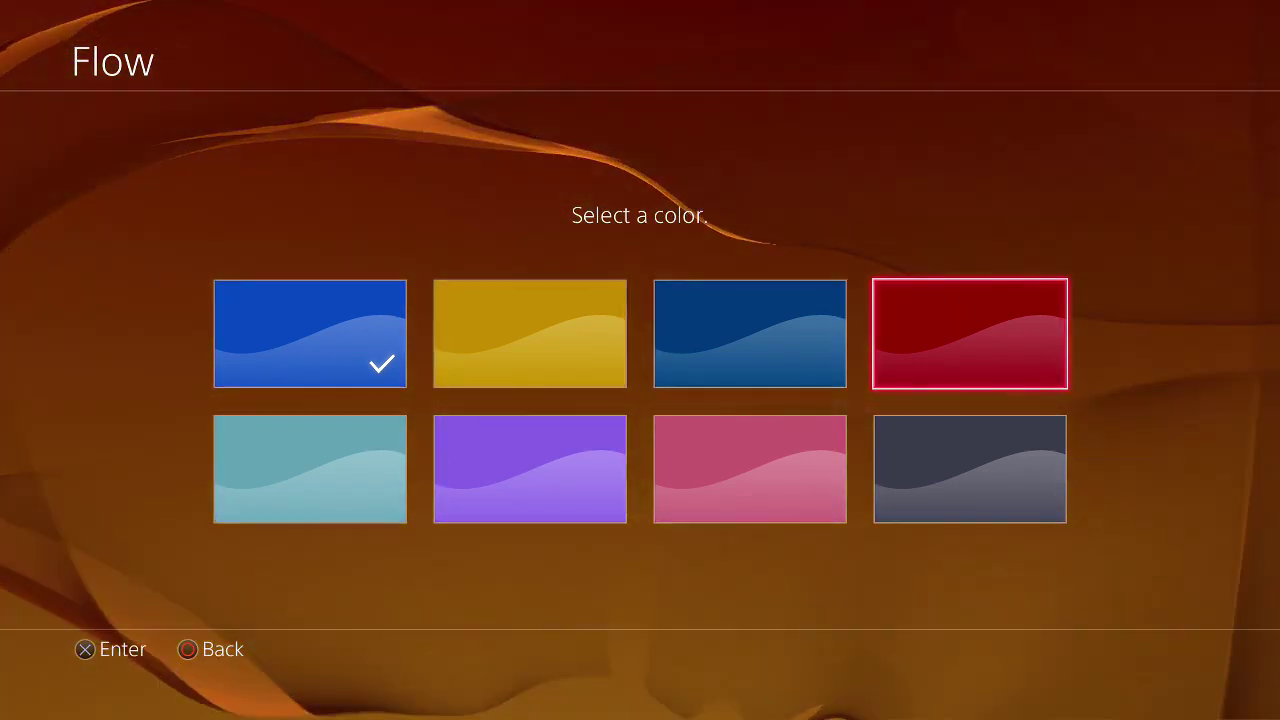
Step: Apply the dark gray color to the Flow theme and return to the home screen
key("Down")
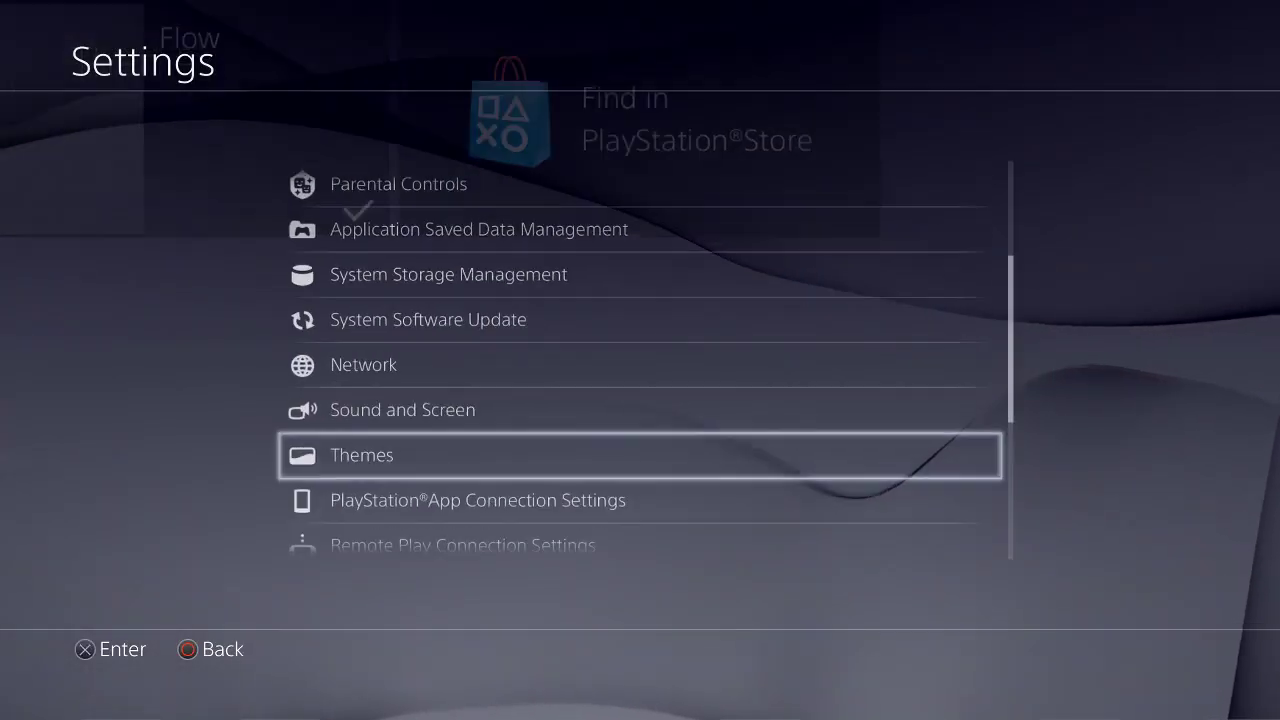
key("Escape")
key("Down")
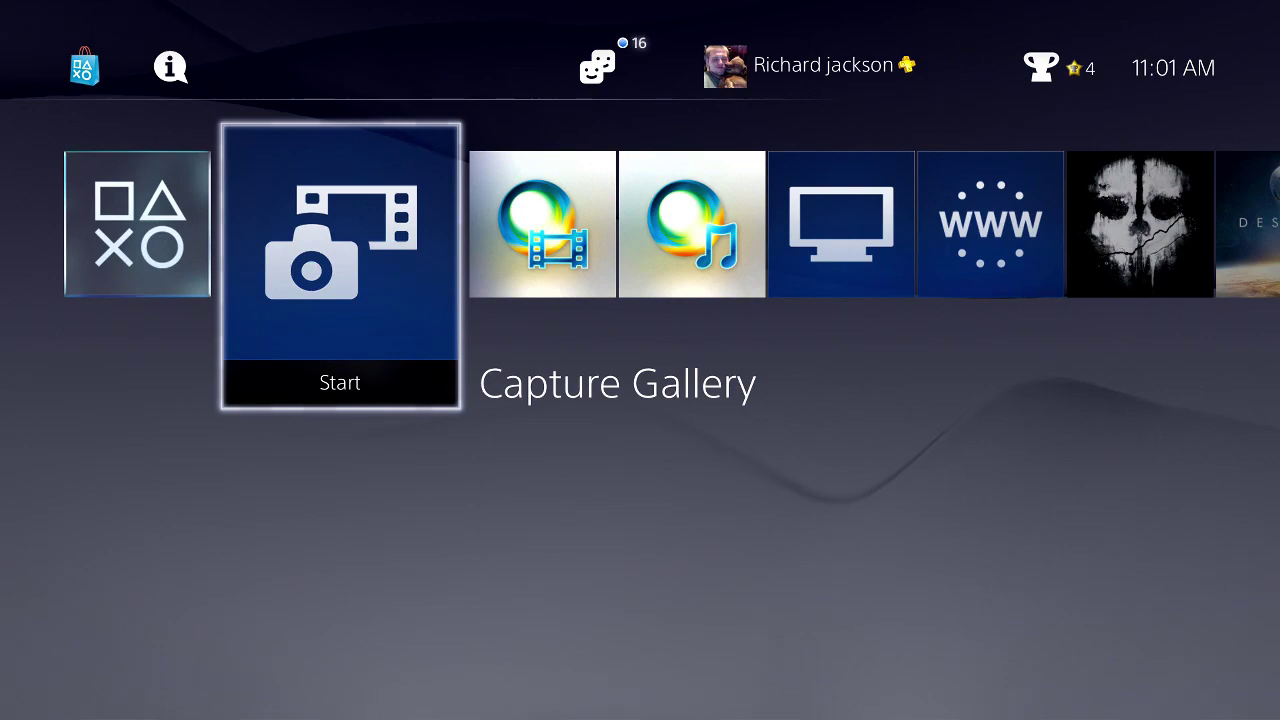
Step: Look through the row of games and applications on the home screen
key("Up")
key("Down")
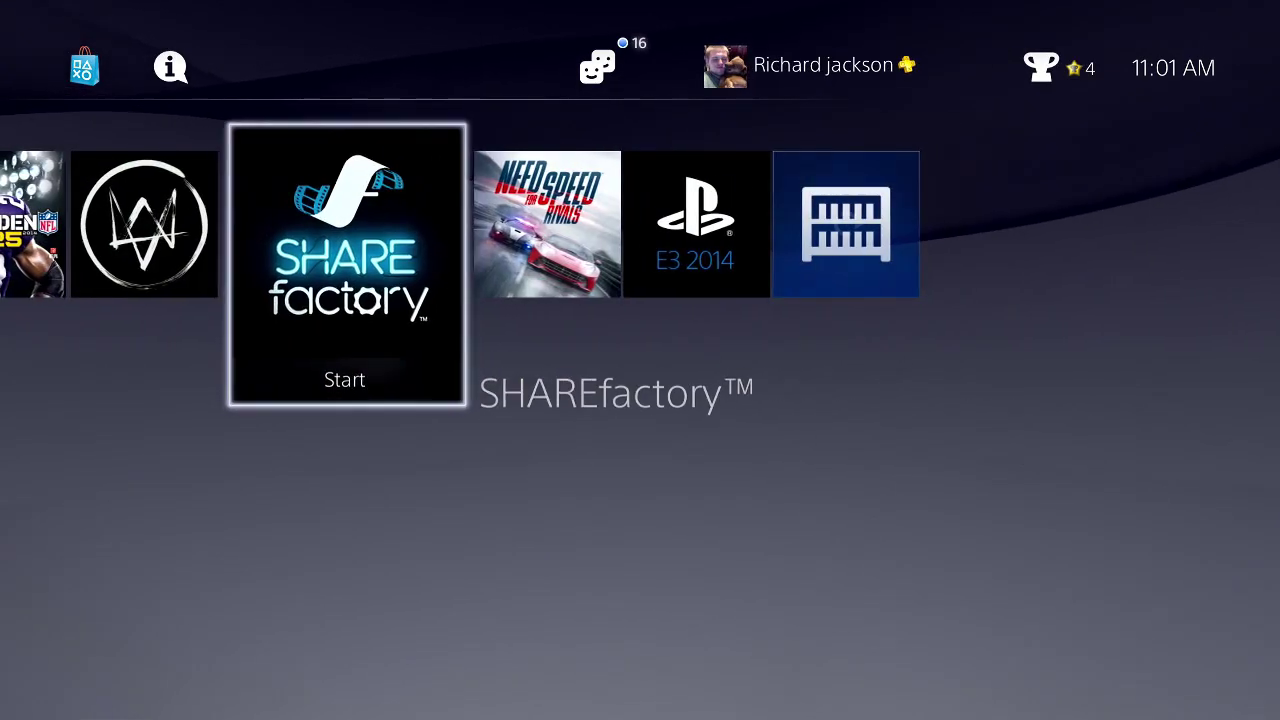
key("Left")
key("Left")
key("Left")
key("Left")
key("Left")
key("Left")
key("Left")
key("Left")
key("Left")
key("Left")
key("Left")
key("Left")
key("Left")
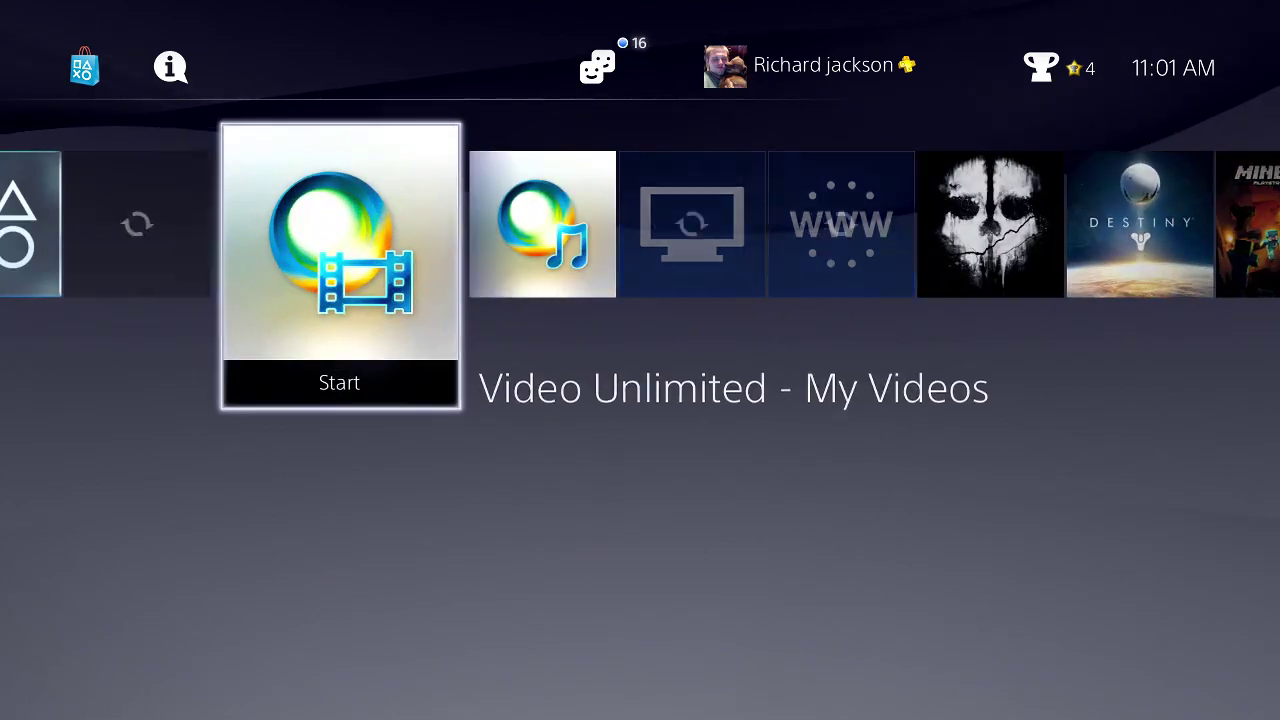
Step: Look at the friend activity and PlayStation Store offers in What's New
key("Left")
key("Left")
key("Up")
key("Down")
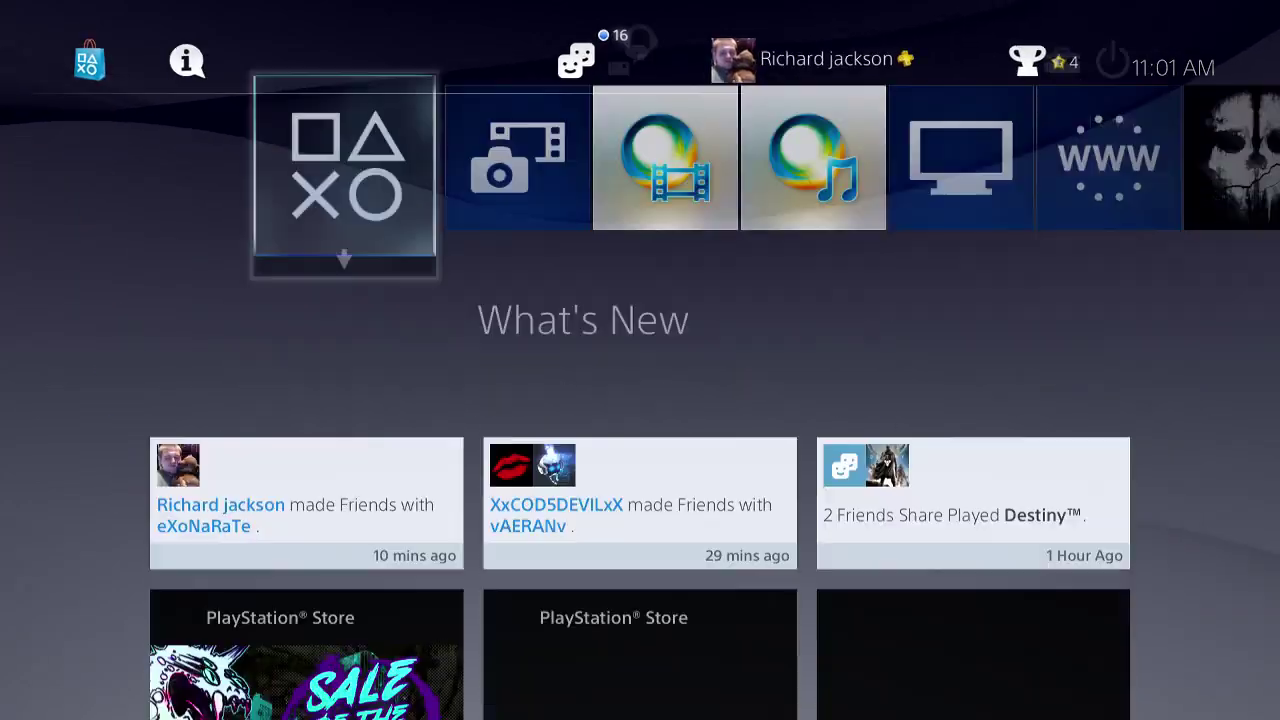
key("Down")
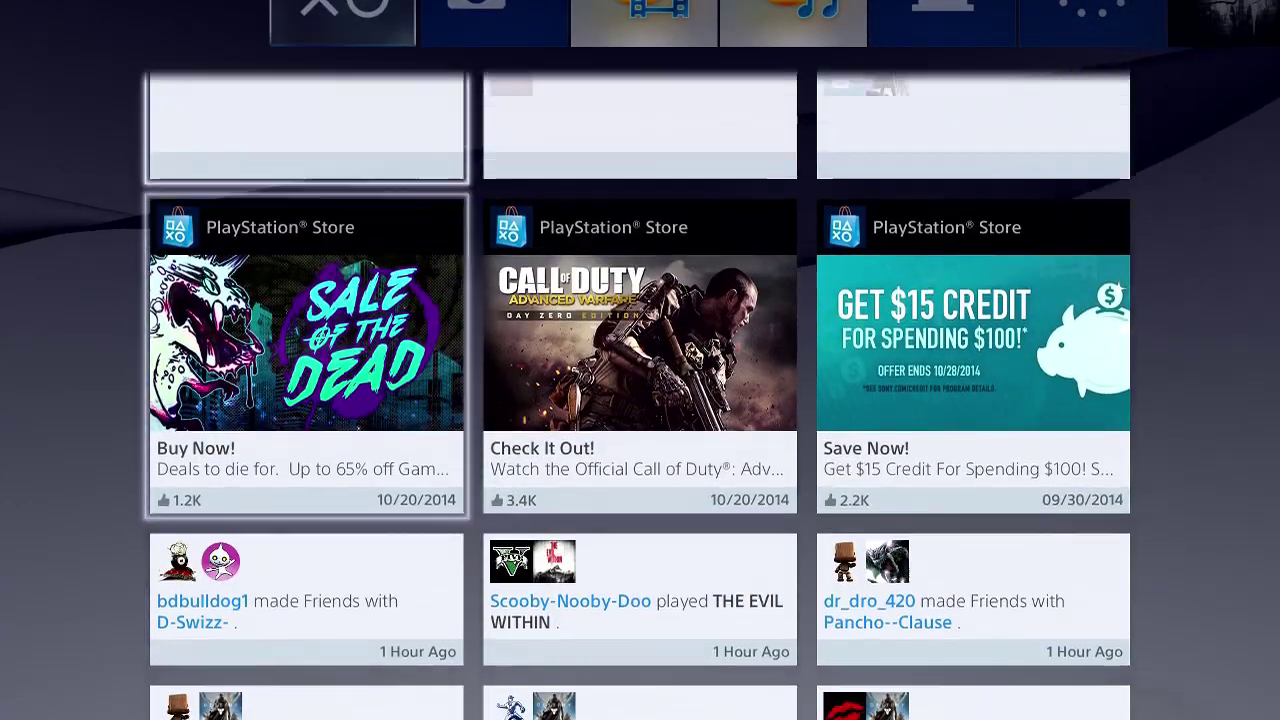
key("Up")
key("Up")
Step: Open the Library at the end of the home screen's content row
key("Right")
key("Right")
key("Right")
key("Right")
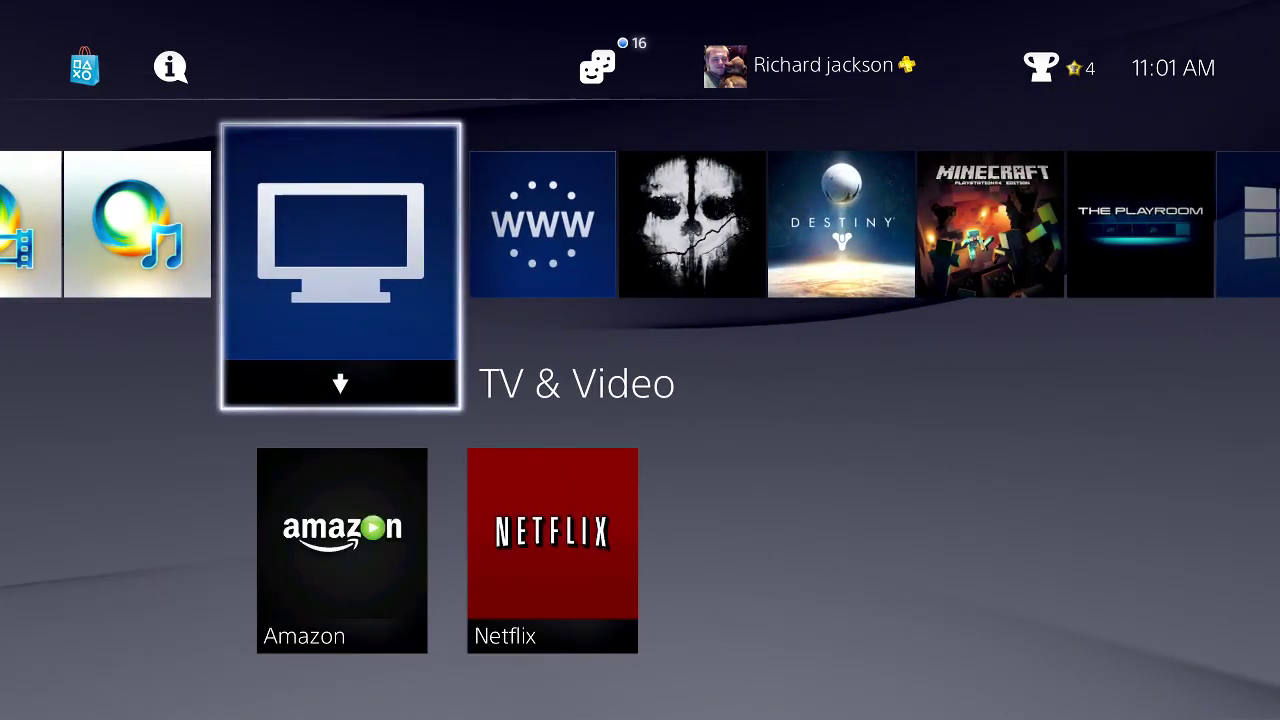
key("Right")
key("Right")
key("Right")
key("Right")
key("Right")
key("Right")
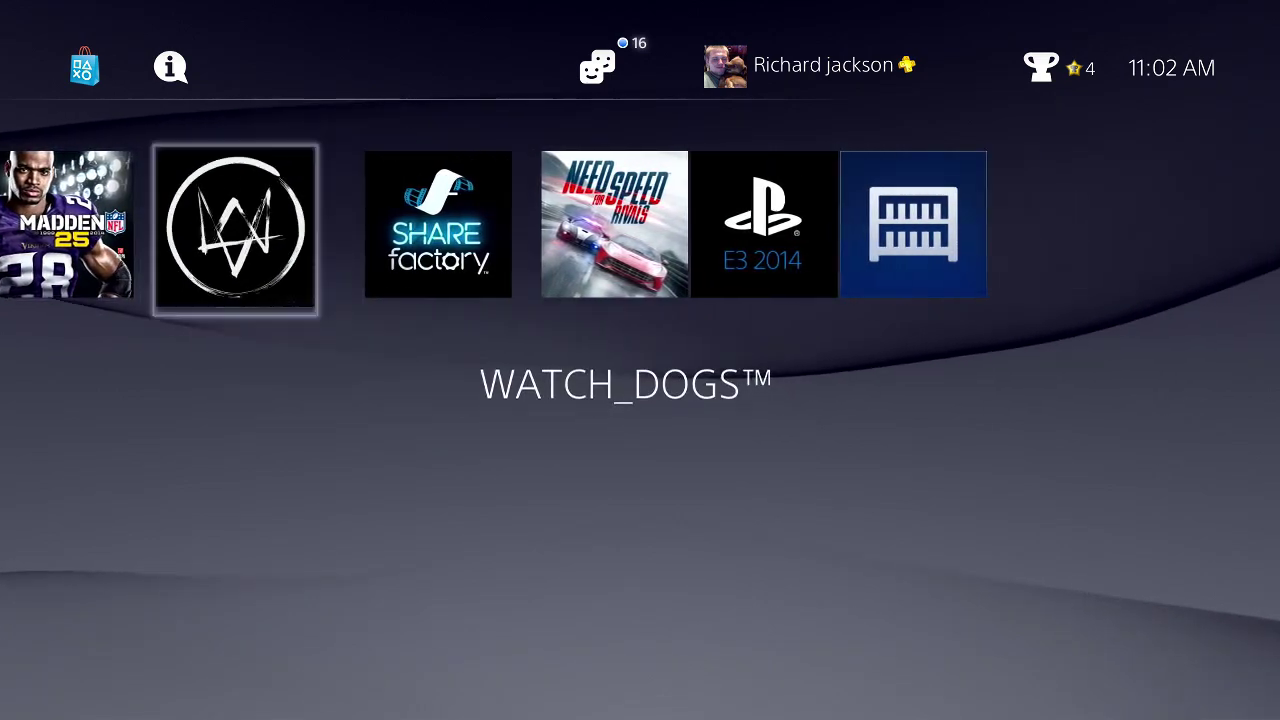
key("Return")
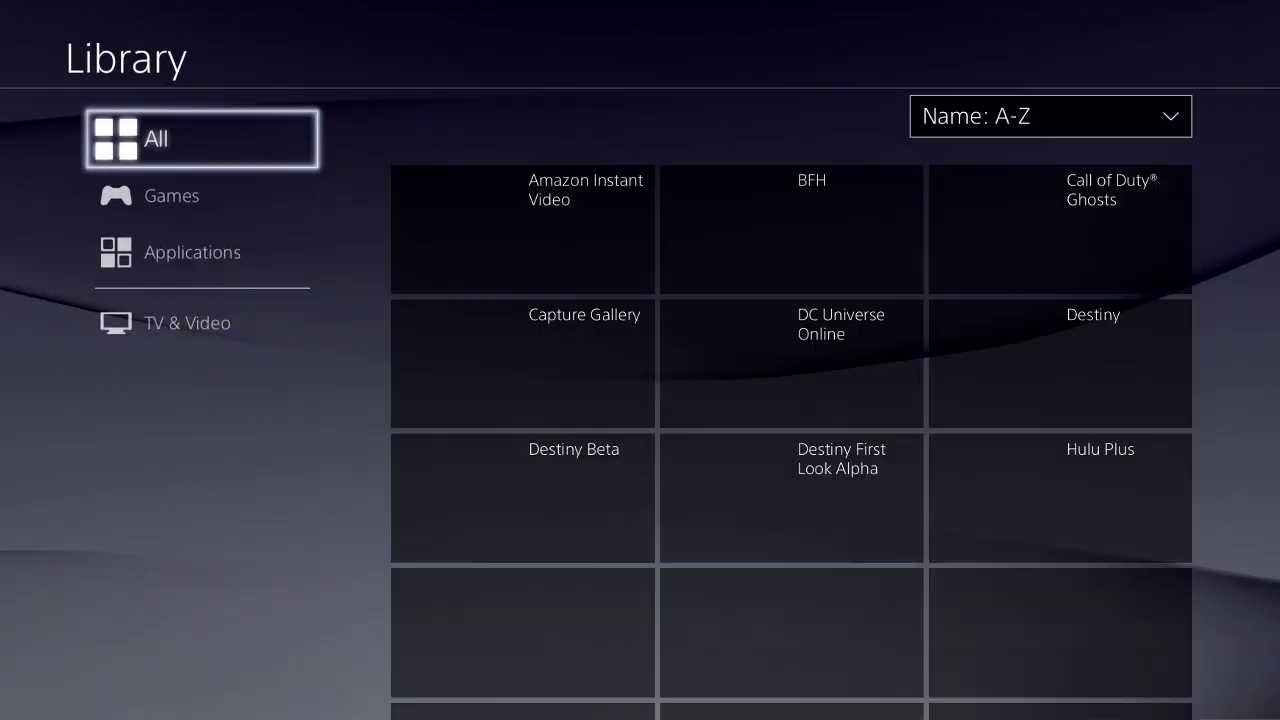
Step: Browse the Library categories, including Games and Applications
key("Down")
key("Down")
key("Down")
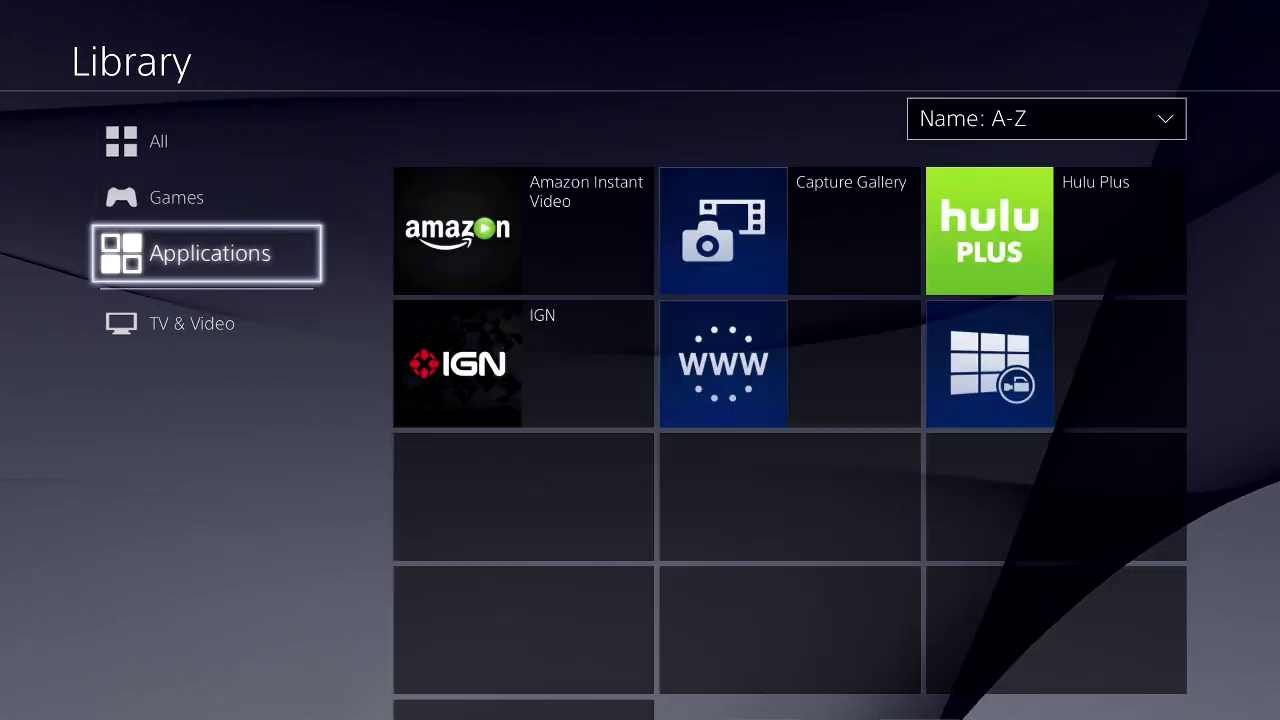
Step: Look through the video apps in the Library's TV & Video category down to YuppTV
key("Right")
key("Down")
key("Down")
key("Down")
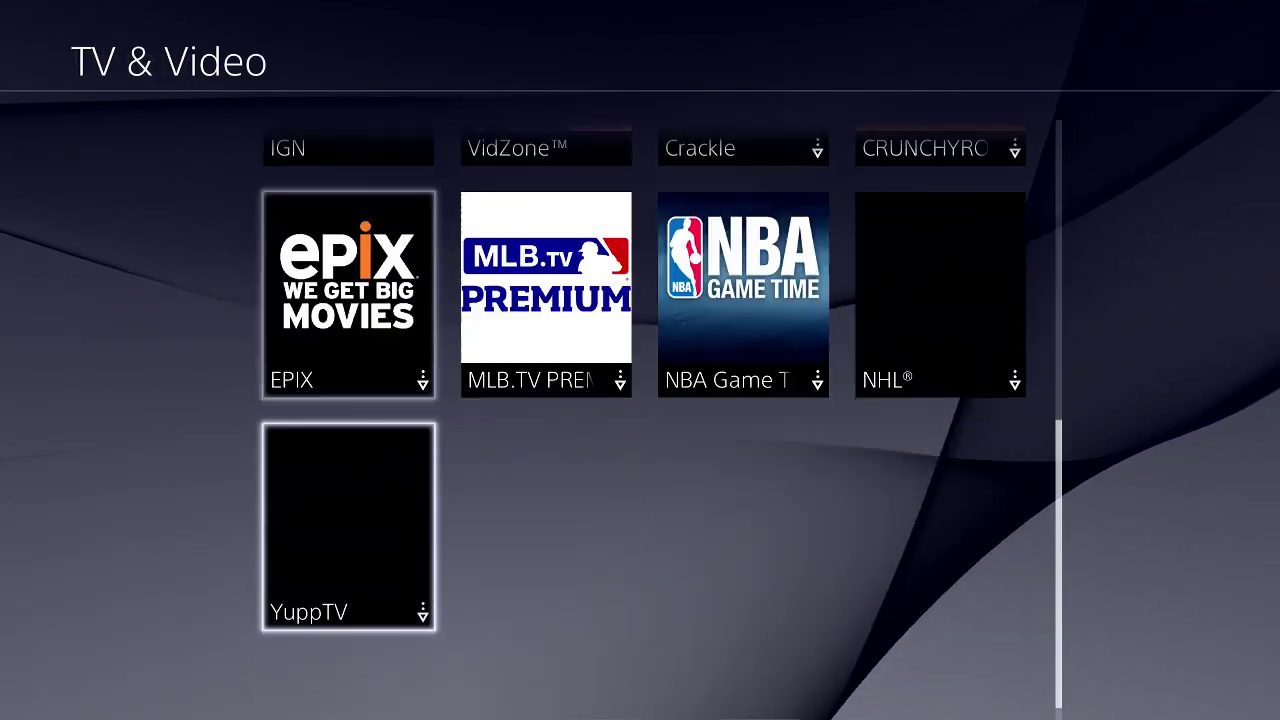
key("Down")
key("Left")
Step: Look through the Library's Games category down to THE PLAYROOM and return to the home screen
key("Up")
key("Up")
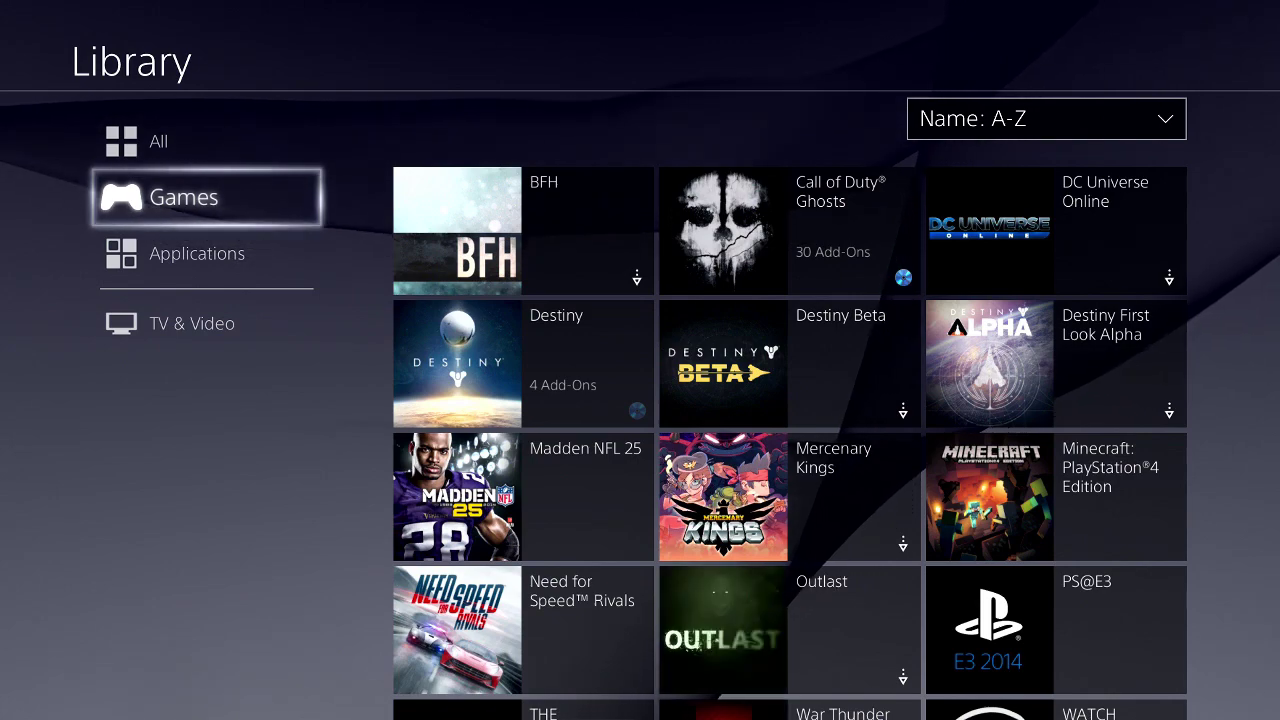
key("Right")
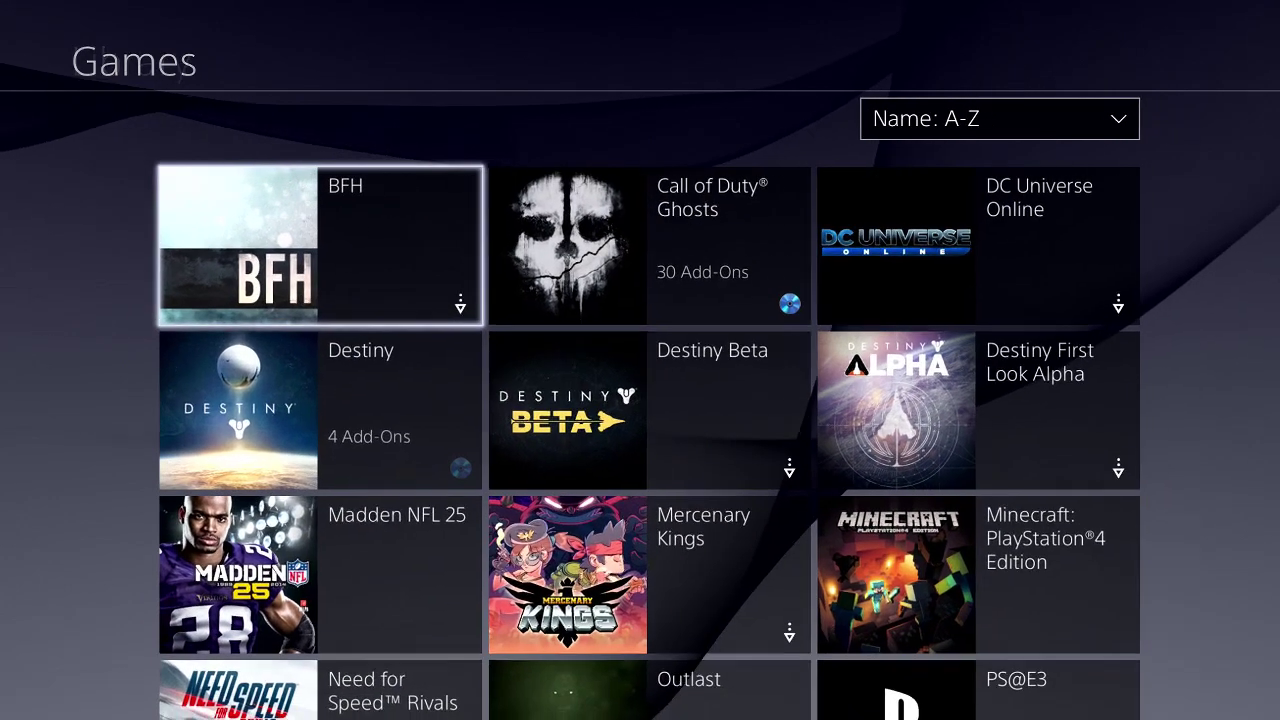
key("Down")
key("Down")
key("Down")
key("Down")
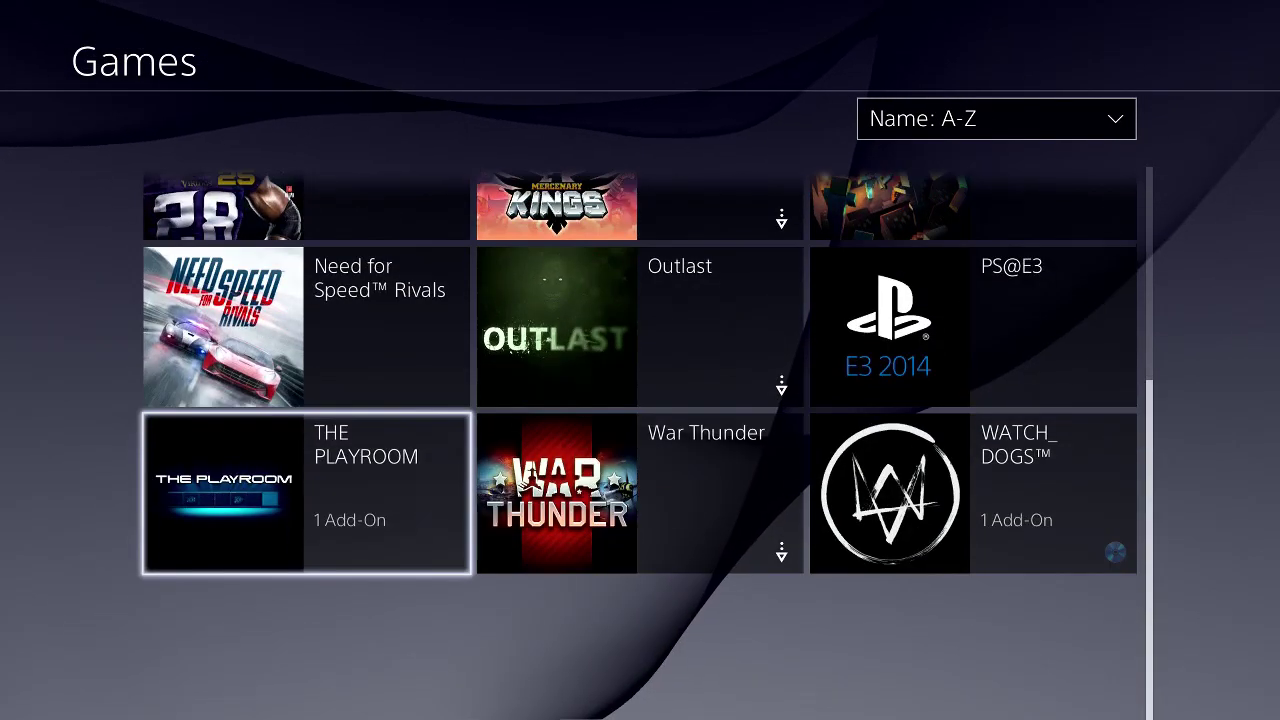
key("Left")
key("Escape")
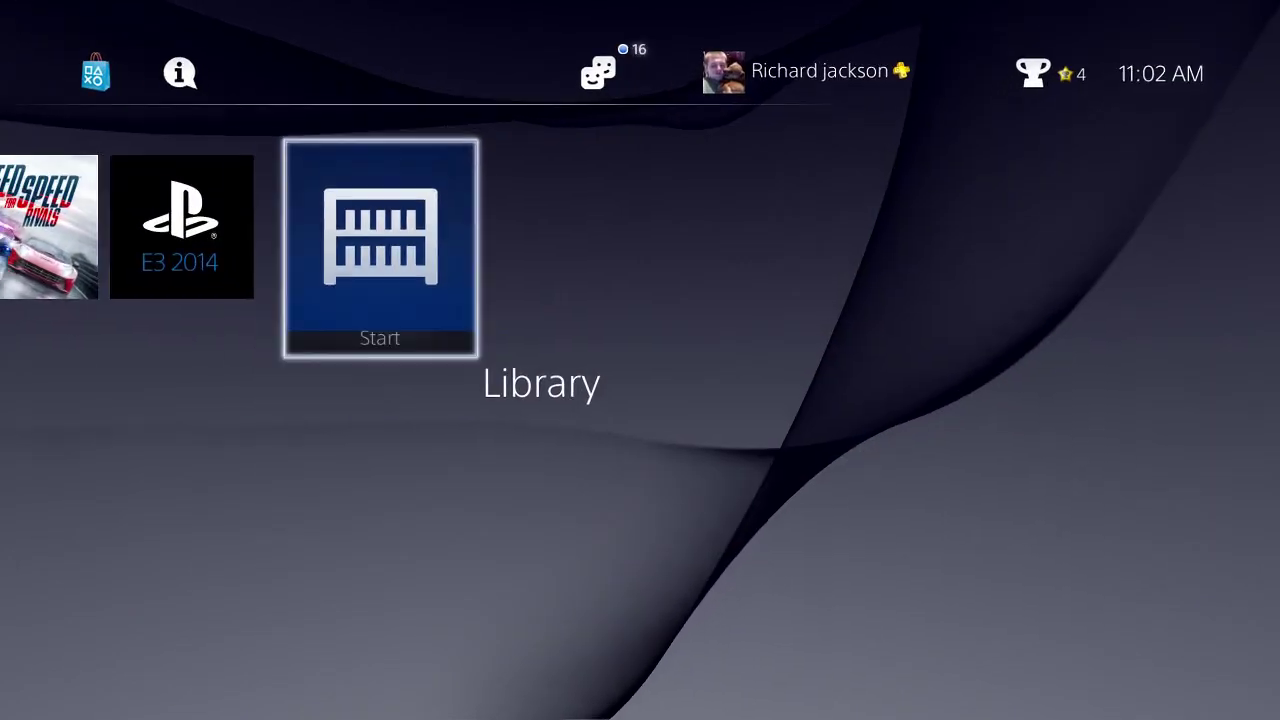
Step: Return to What's New at the start of the home screen's content row
key("Left")
key("Left")
key("Left")
key("Left")
key("Left")
key("Left")
key("Left")
key("Left")
key("Left")
key("Left")
key("Left")
key("Left")
key("Left")
key("Left")
Step: Go to the function area above the content row and preview the Profile with its recent activity
key("Up")
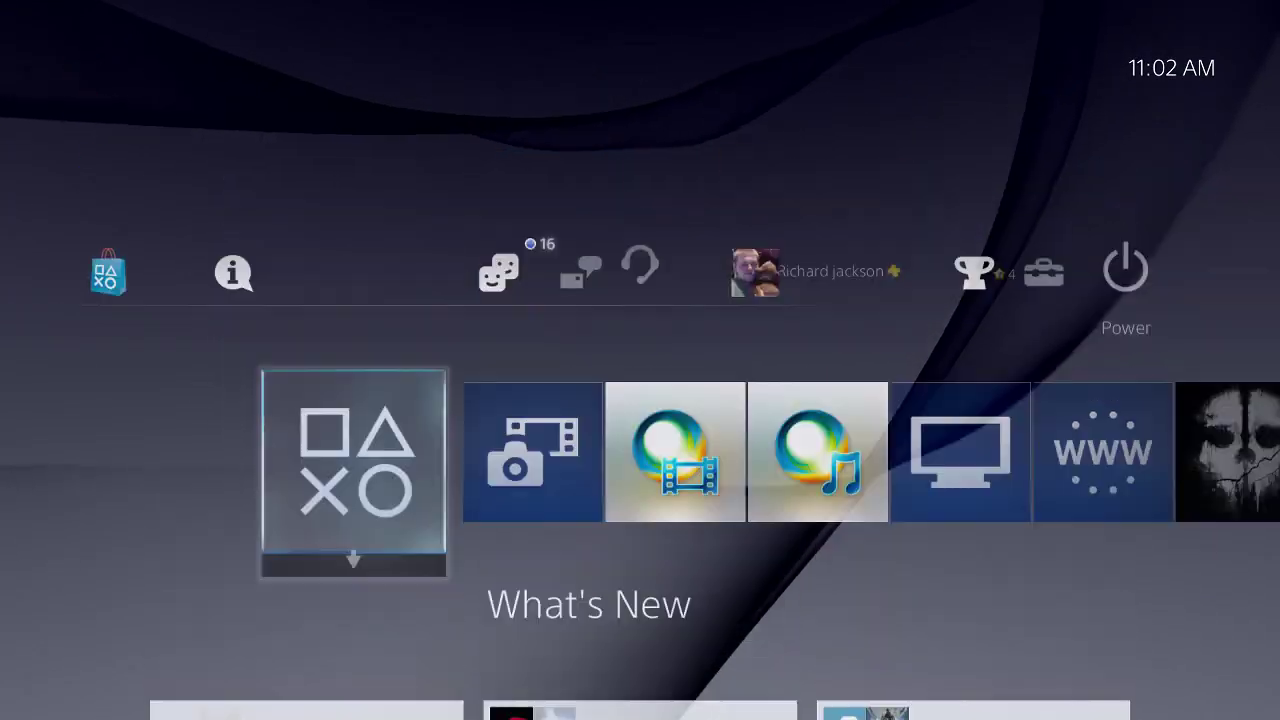
key("Down")
key("Up")
key("Left")
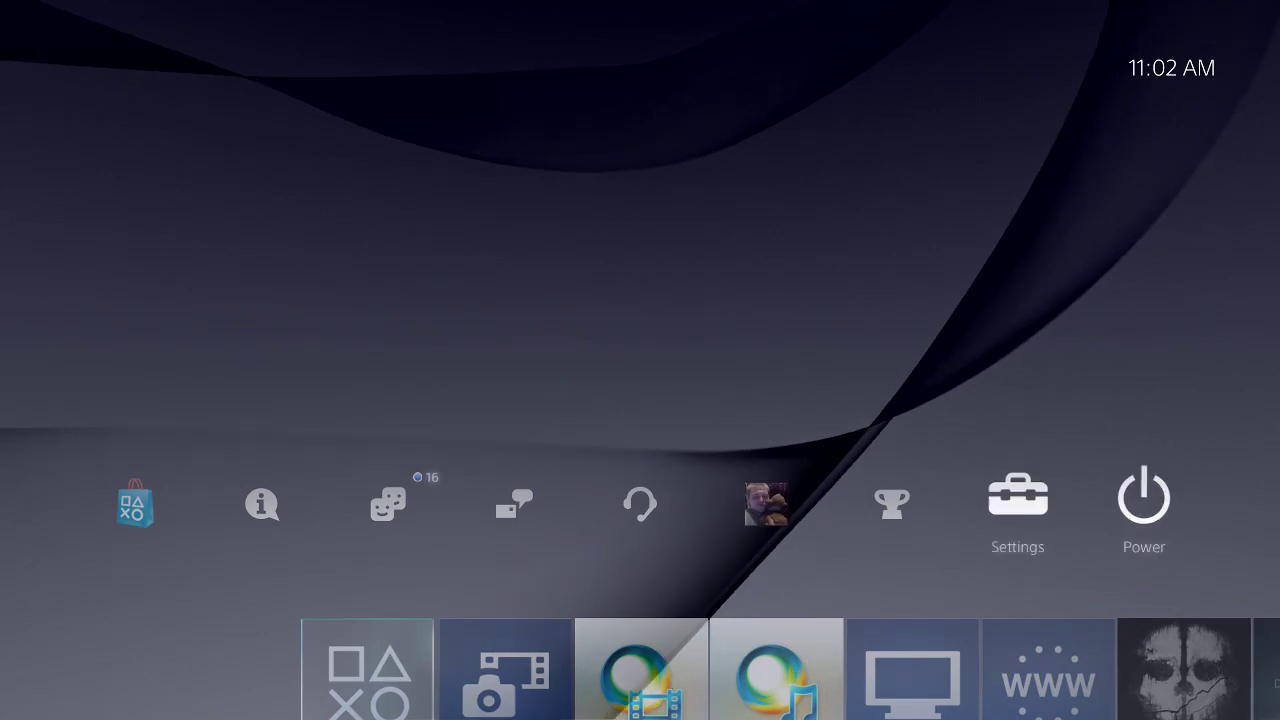
key("Left")
key("Left")
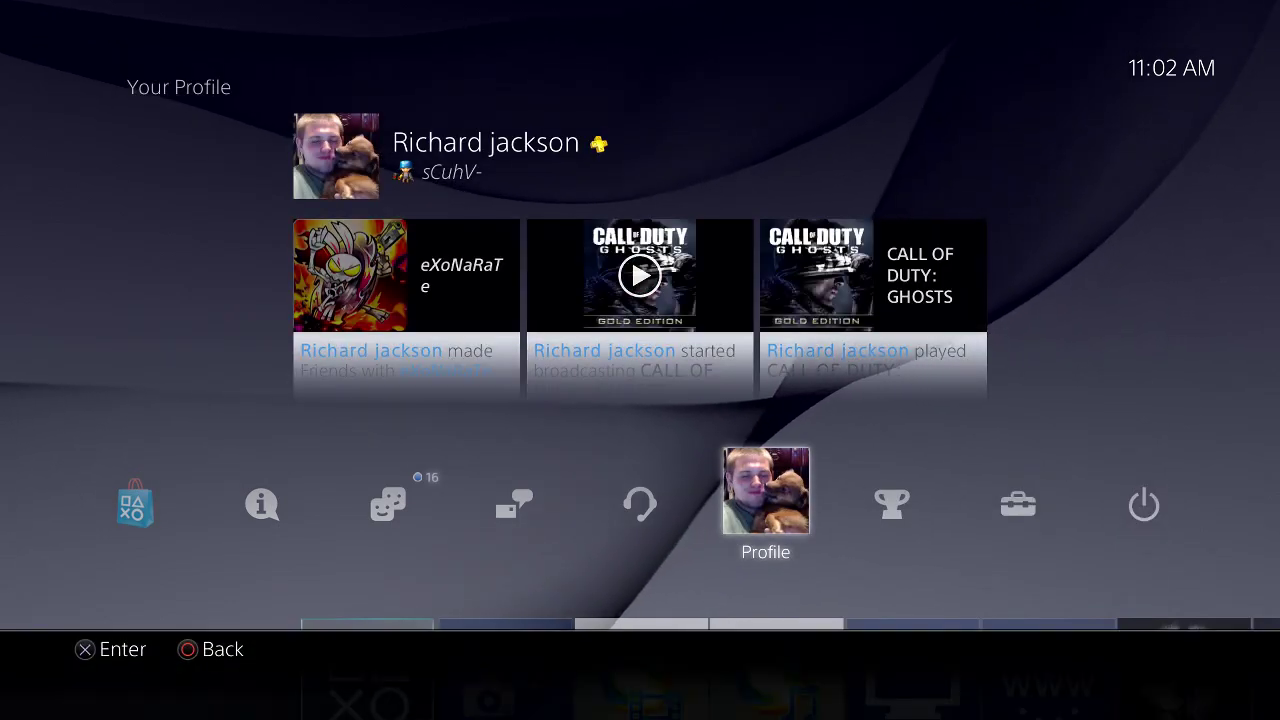
Step: Open the Power options at the end of the function area
key("Right")
key("Right")
key("Right")
key("Return")
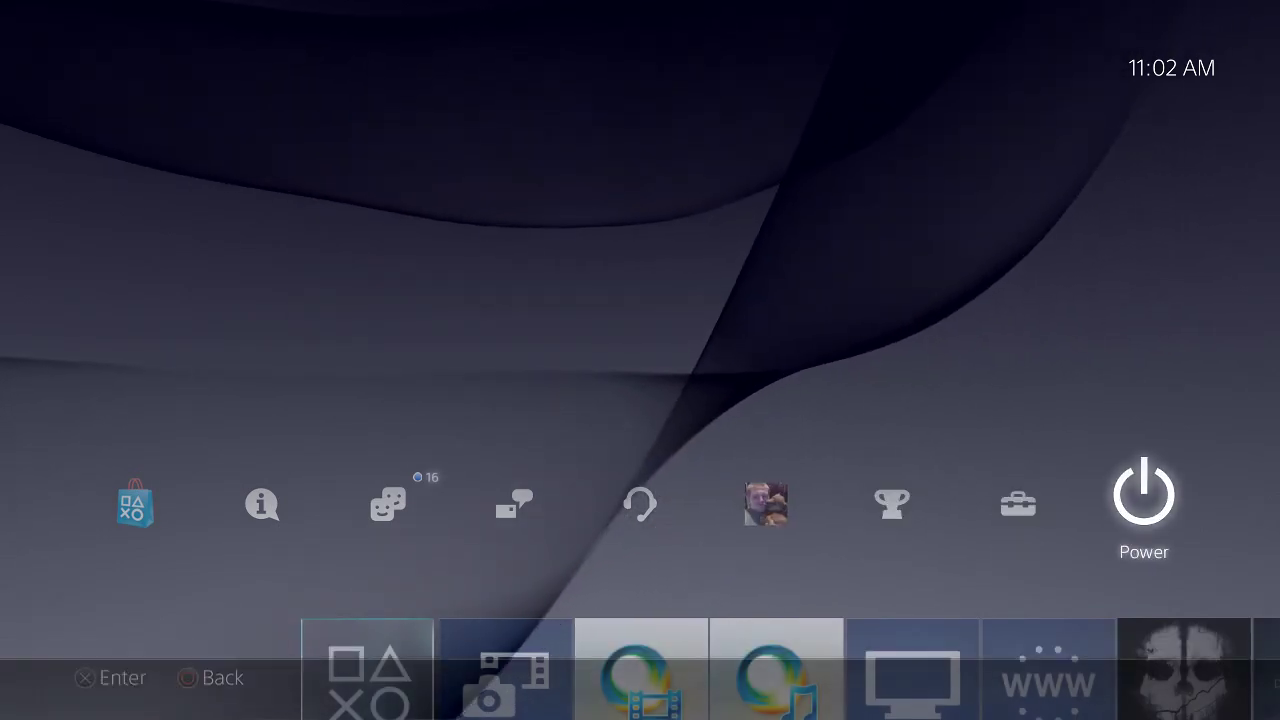